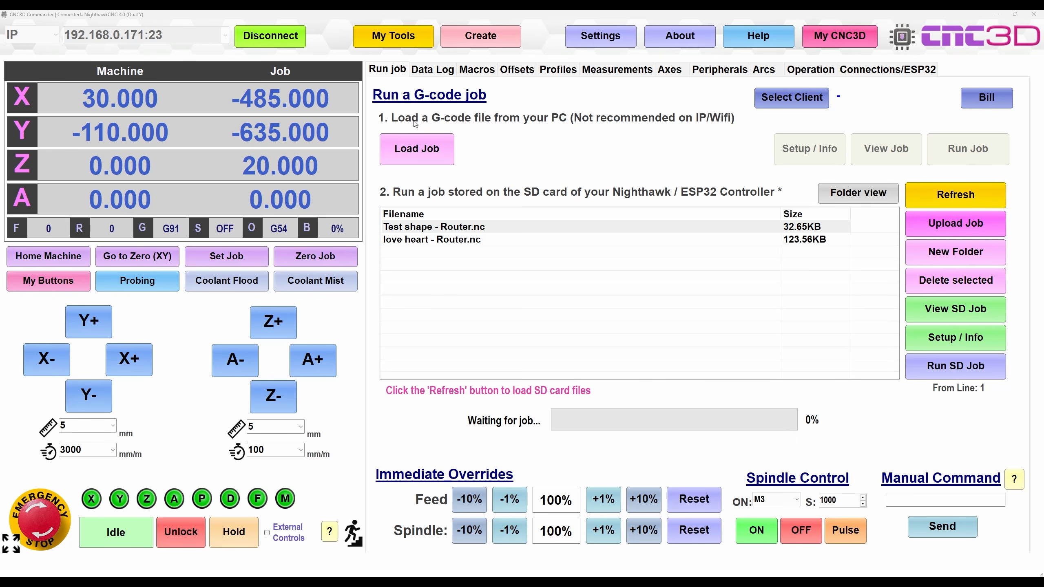
# Select Test shape - Router.nc in the controller's SD card file list
pyautogui.click(433, 241)
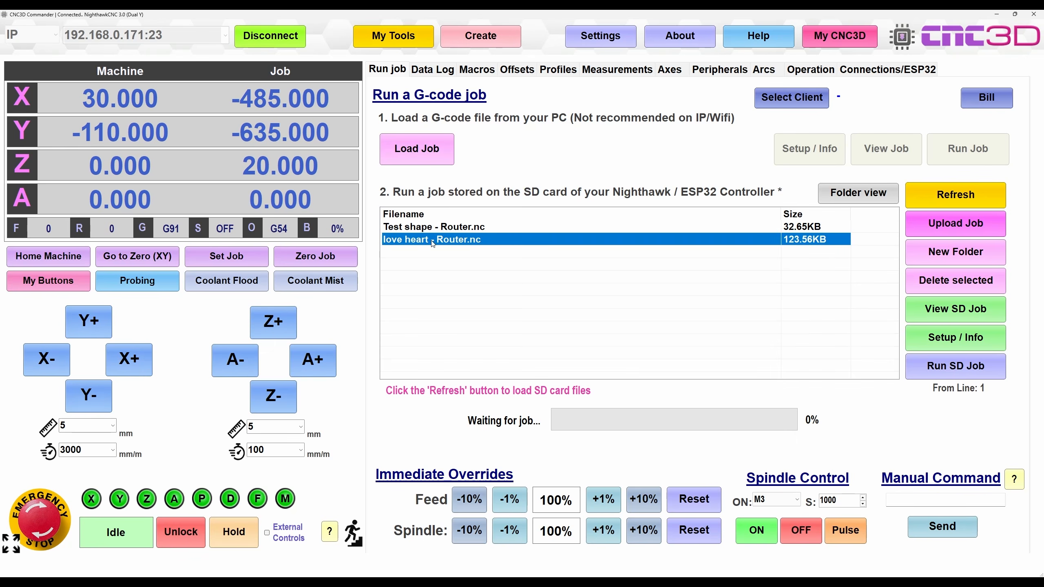
pyautogui.click(441, 227)
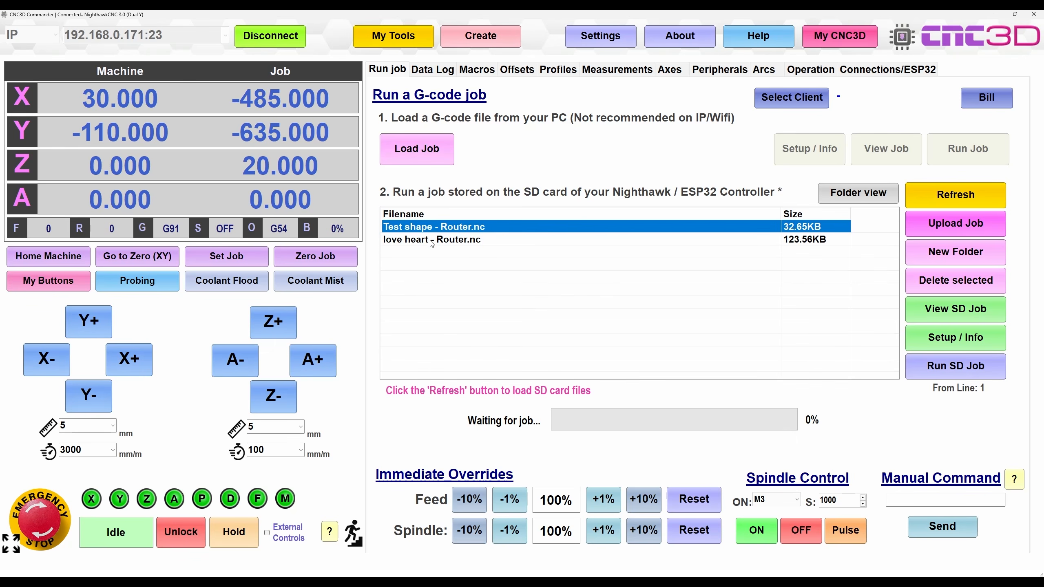
pyautogui.click(433, 242)
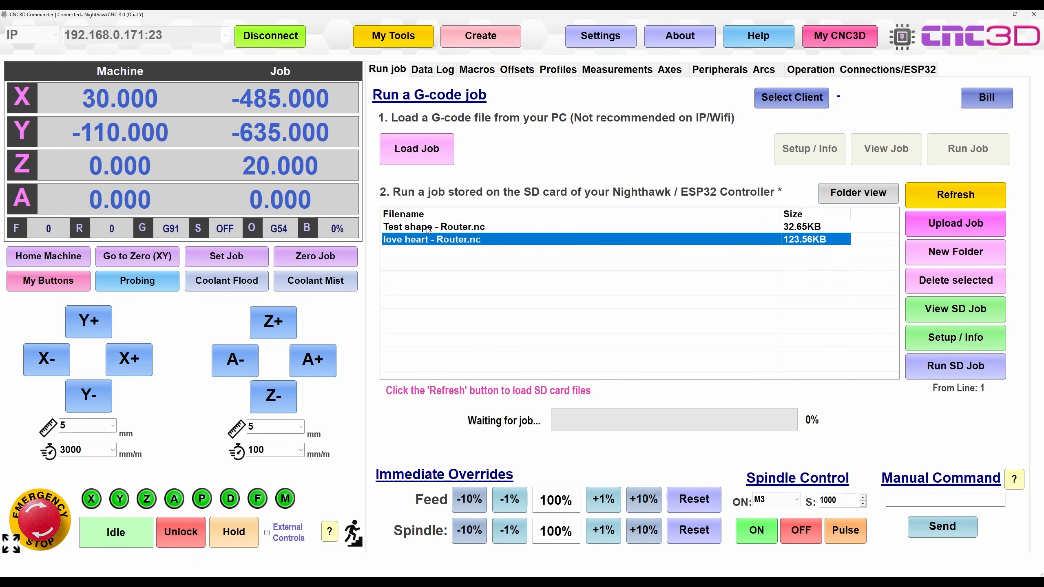
pyautogui.click(428, 229)
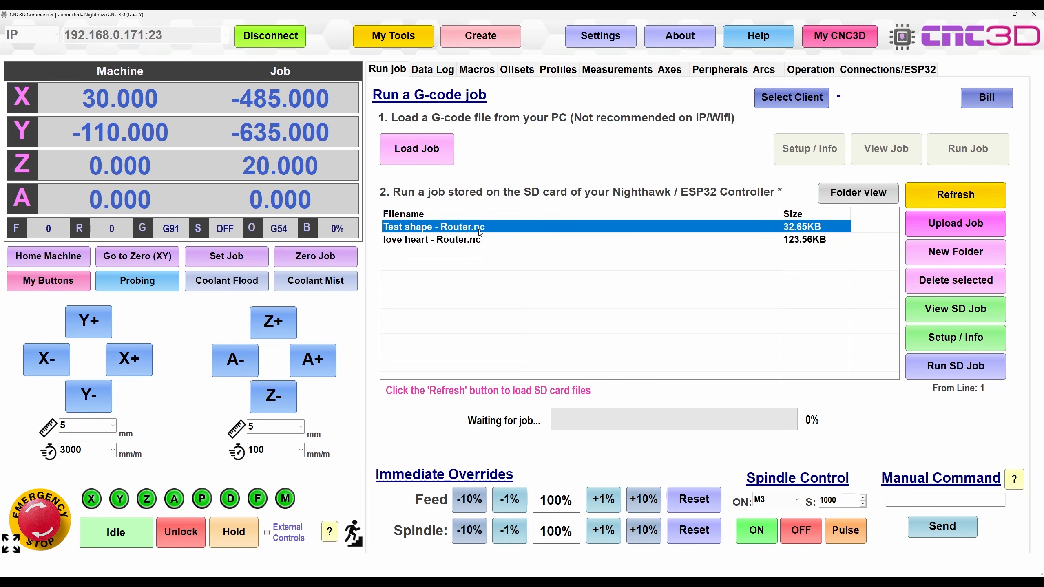
# Open Setup / Info to view the test shape's dimensions, 4min 56sec estimate and tool T1
pyautogui.click(960, 339)
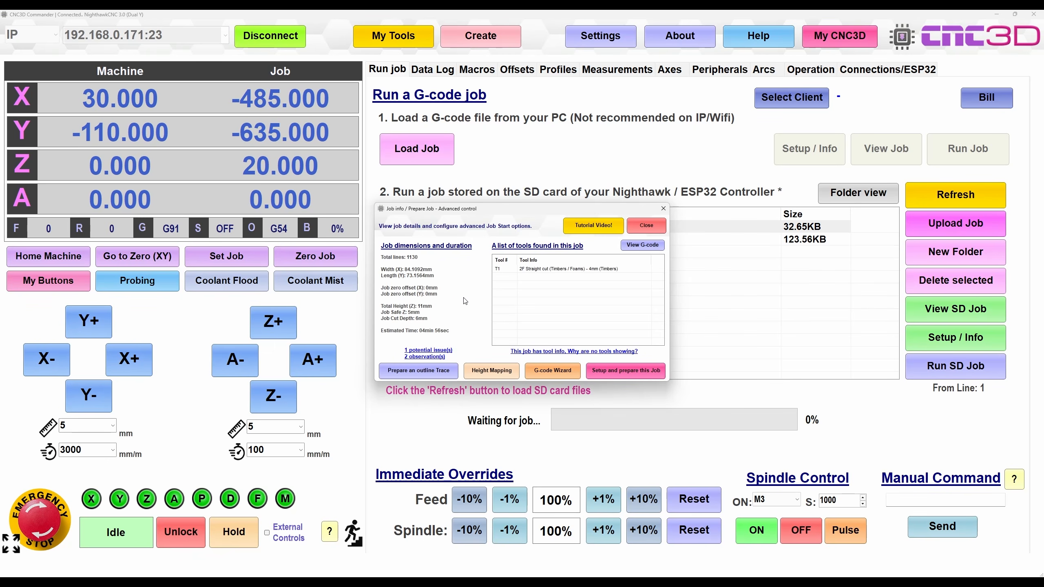
# Load Test shape - Router.nc into the G-code Wizard and inspect its 1130-line listing and 3-D toolpath
pyautogui.click(553, 376)
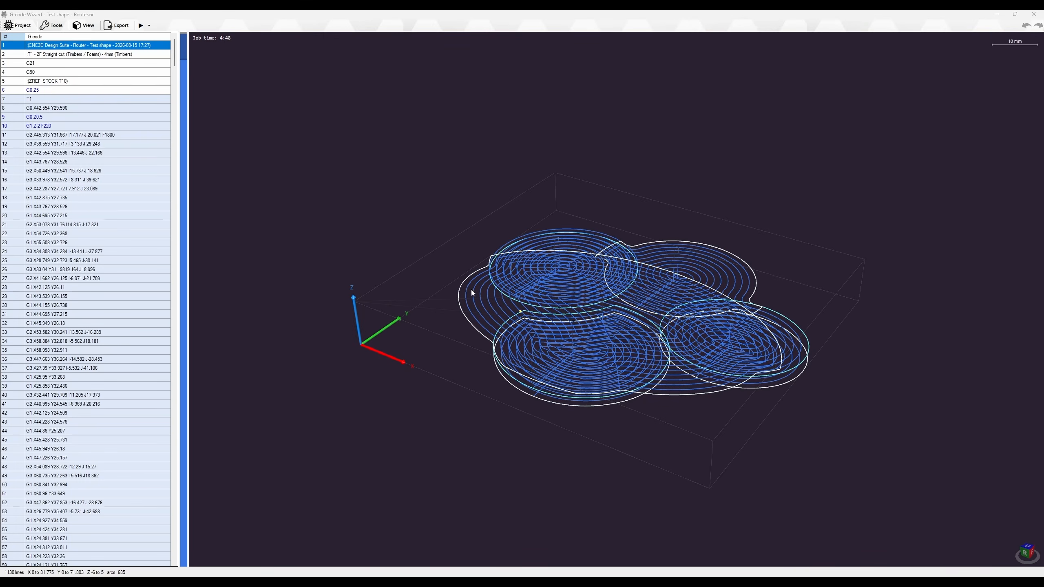
pyautogui.scroll(10, 542, 321)
pyautogui.moveTo(609, 314)
pyautogui.mouseDown(button='middle')
pyautogui.moveTo(620, 276)
pyautogui.moveTo(609, 263)
pyautogui.moveTo(599, 298)
pyautogui.mouseUp(button='middle')
pyautogui.scroll(-6, 608, 263)
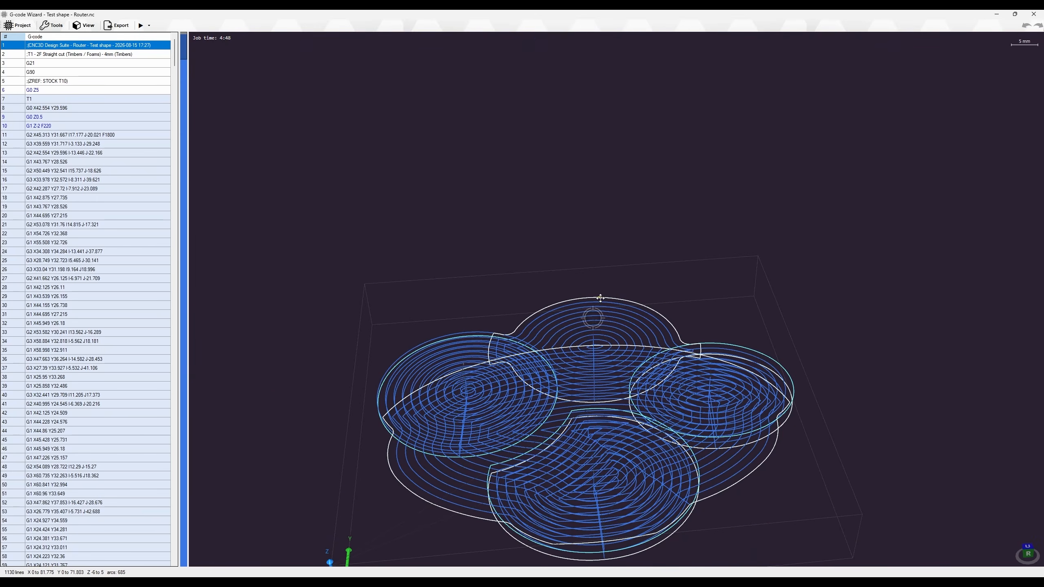
pyautogui.moveTo(571, 398); pyautogui.dragTo(551, 372, button='middle')
pyautogui.scroll(-20, 95, 175)
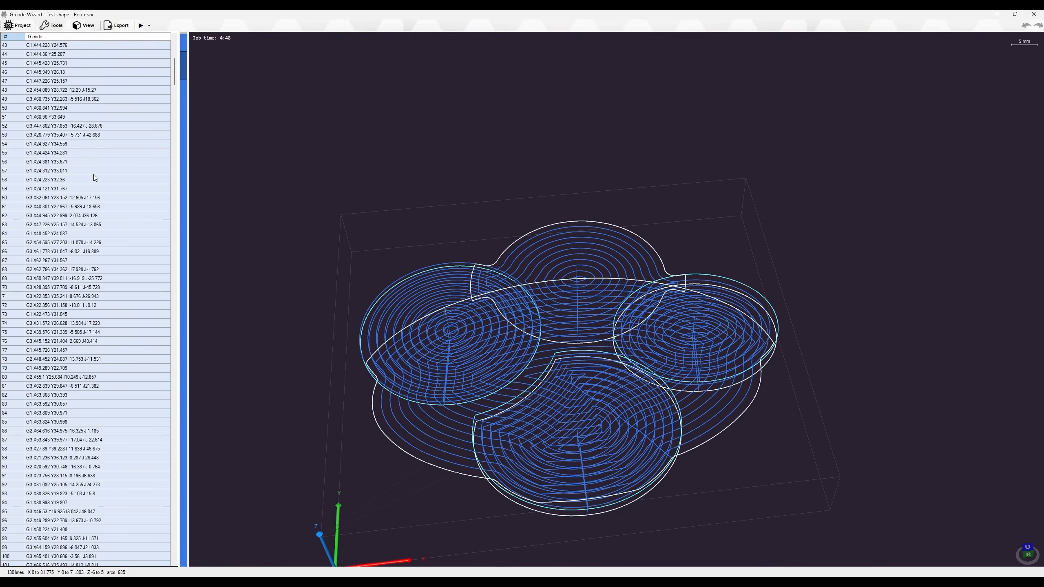
pyautogui.scroll(20, 84, 251)
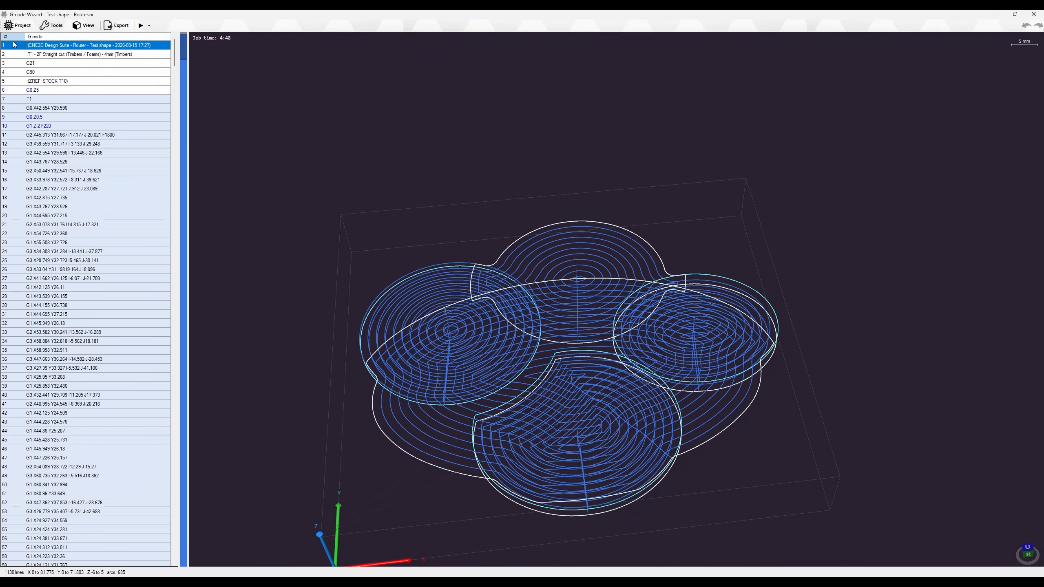
pyautogui.click(22, 27)
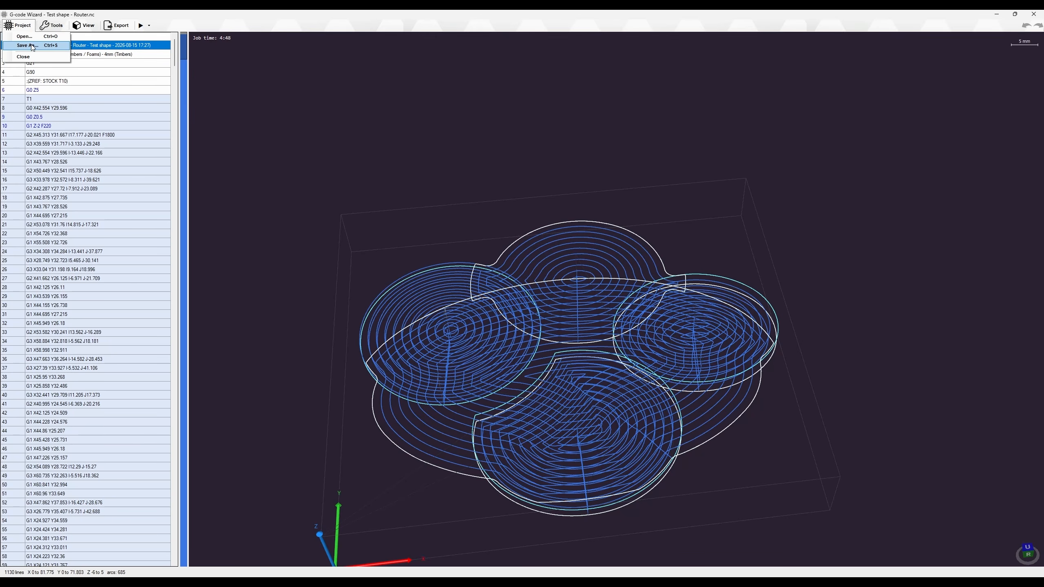
pyautogui.click(98, 126)
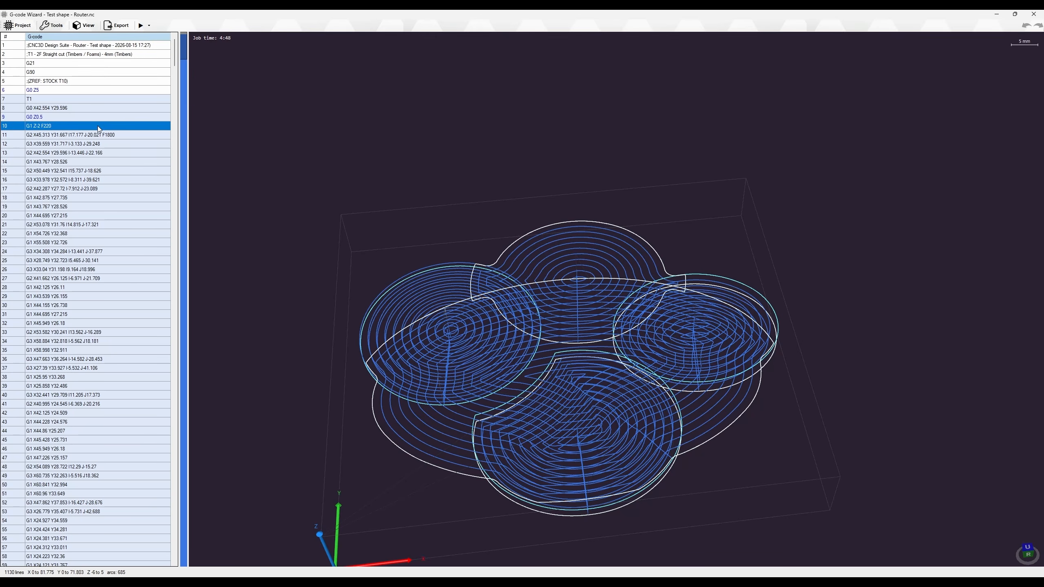
pyautogui.click(70, 180)
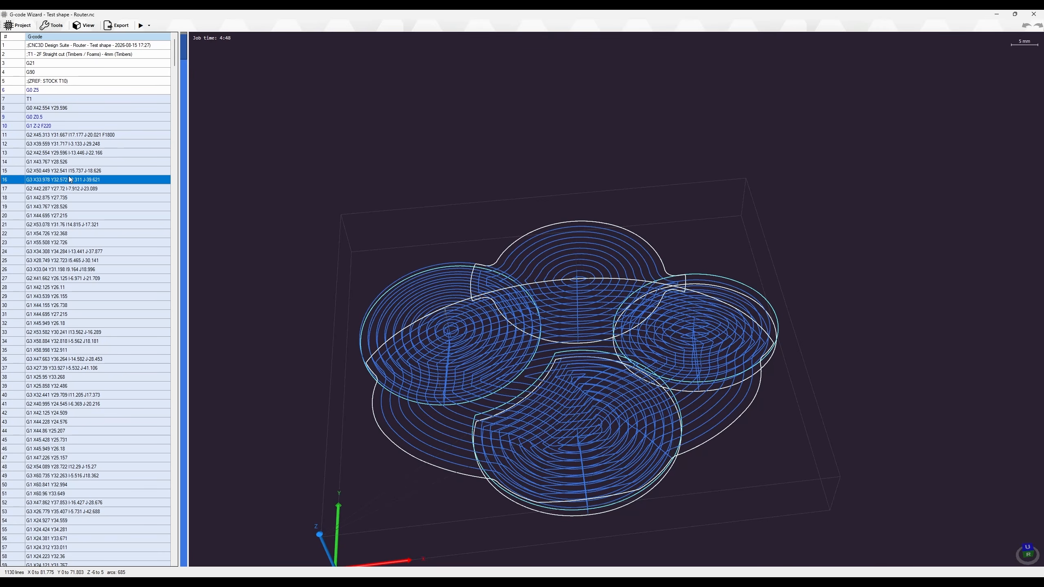
pyautogui.doubleClick(74, 170)
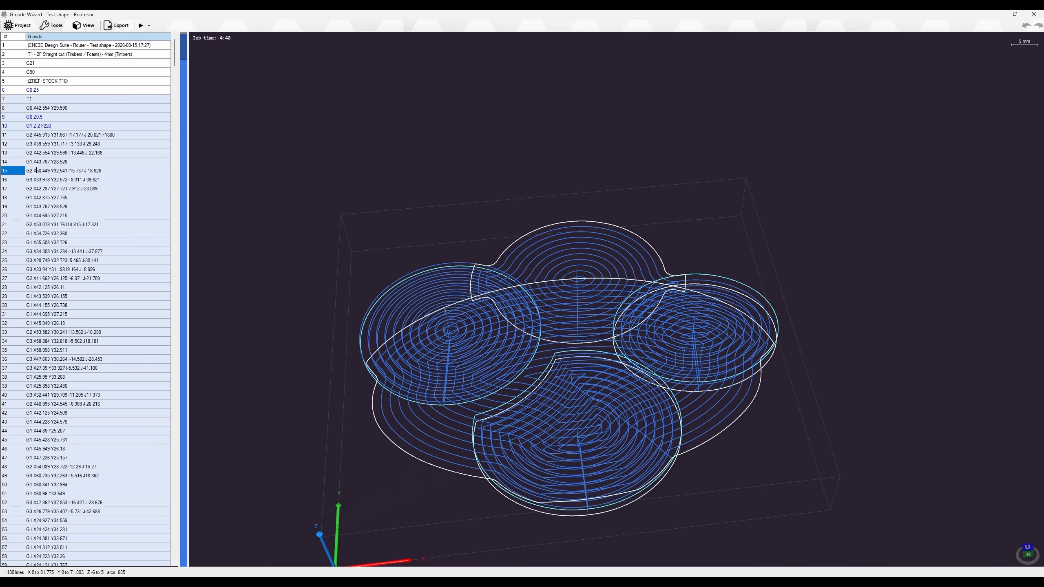
pyautogui.moveTo(52, 170); pyautogui.dragTo(37, 170)
pyautogui.write('2')
pyautogui.click(84, 182)
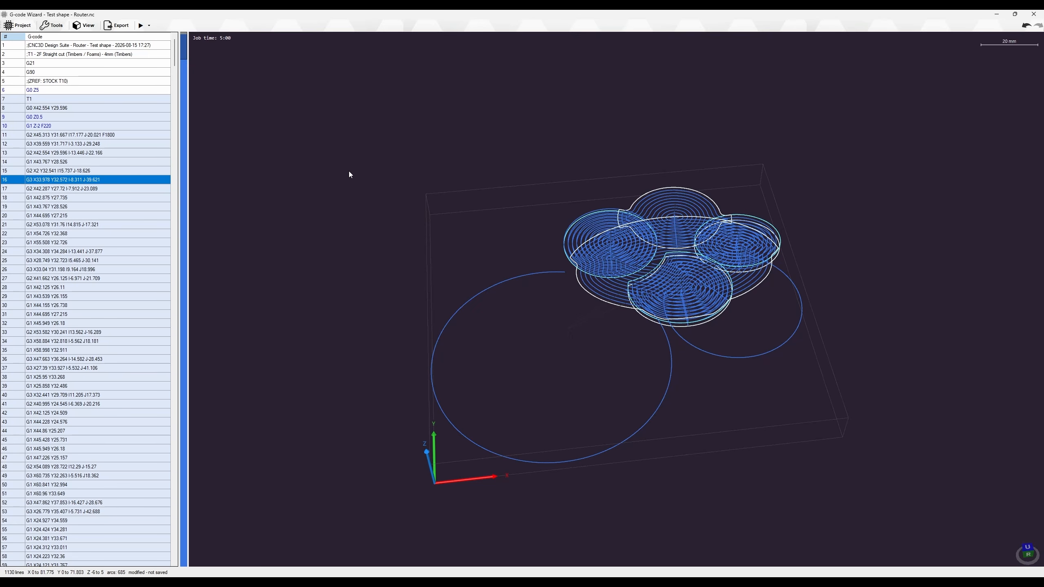
pyautogui.hotkey('ctrl', 'z')
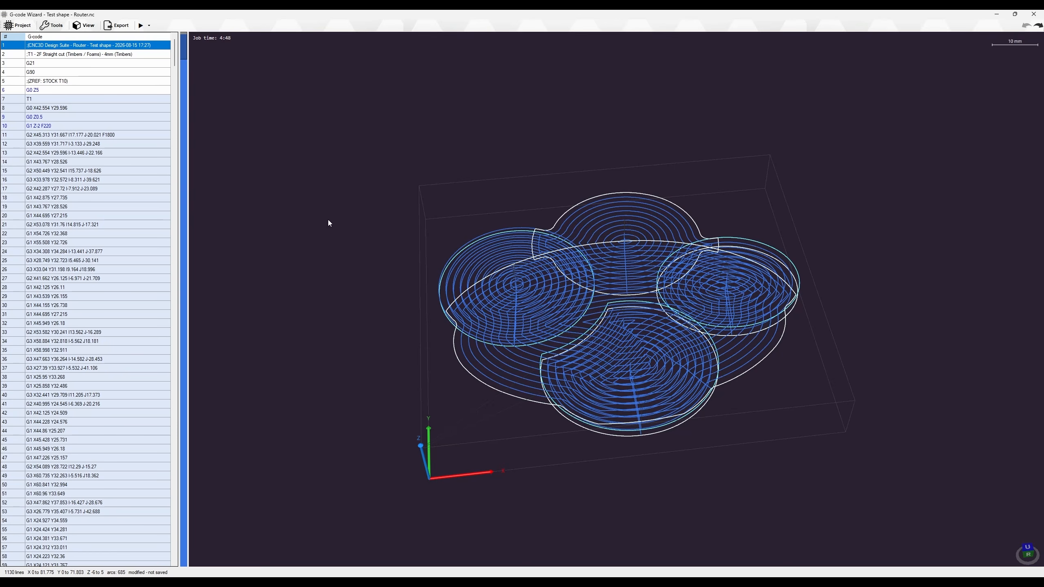
# Inspect line 37 of the G-code, leaving it unchanged
pyautogui.click(97, 369)
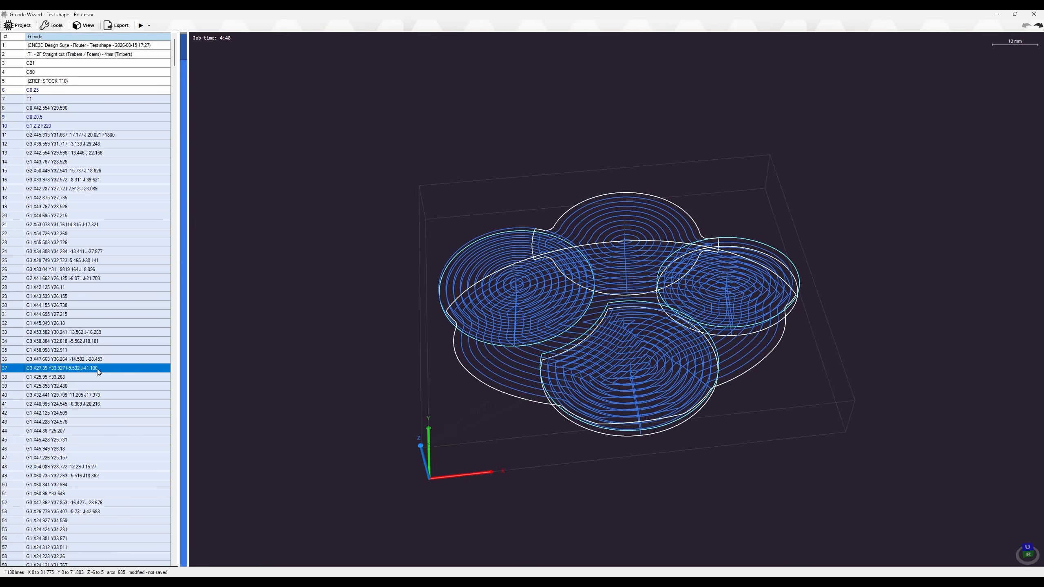
pyautogui.click(90, 368)
pyautogui.moveTo(105, 368); pyautogui.dragTo(22, 371)
pyautogui.click(231, 372)
# Scale the whole toolpath to 200% about the program centre
pyautogui.click(52, 28)
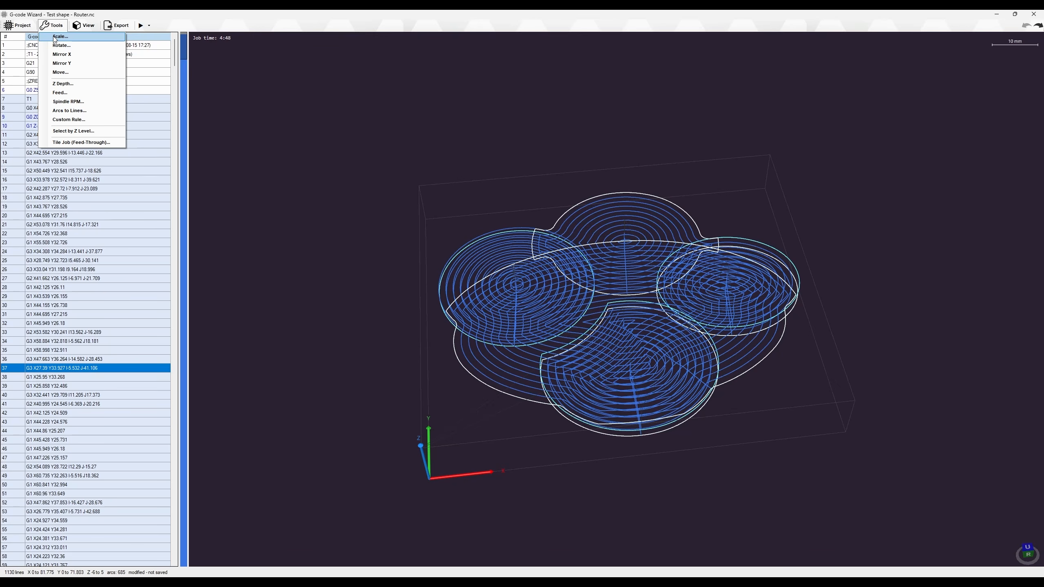
pyautogui.click(60, 36)
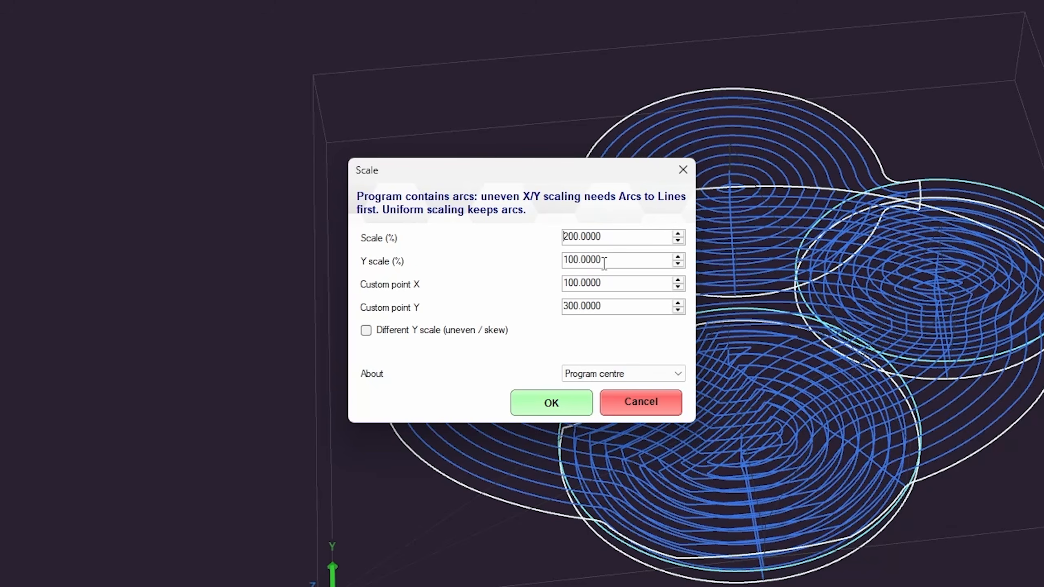
pyautogui.click(610, 235)
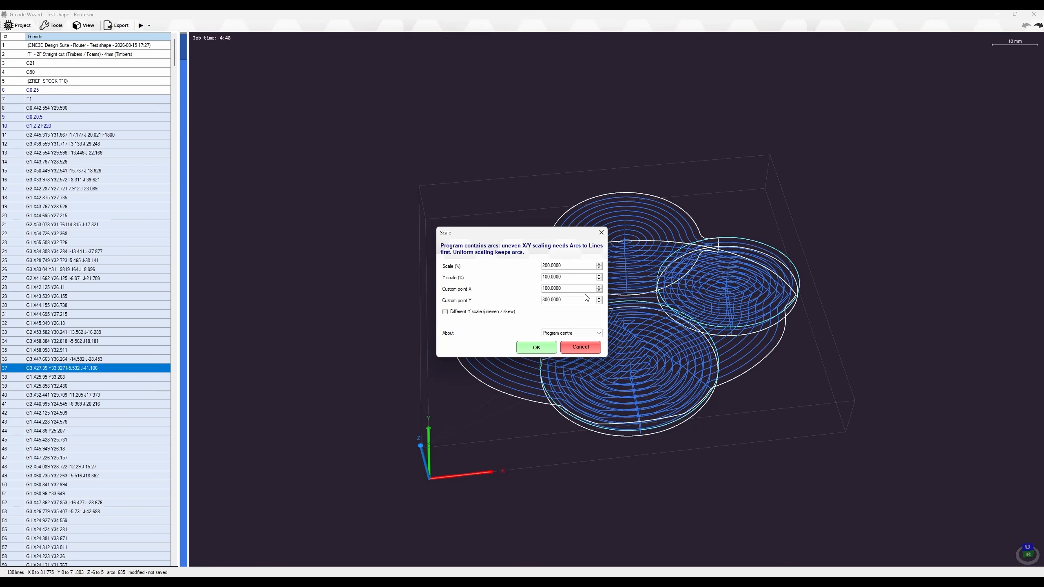
pyautogui.click(535, 348)
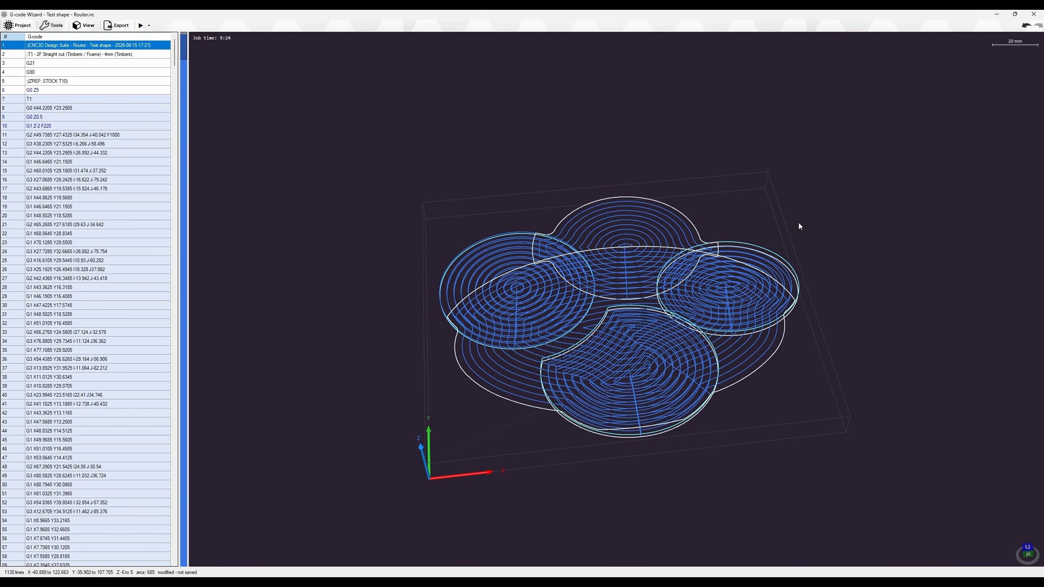
# Undo the 200% scaling, restoring the original toolpath size and 4:48 job time
pyautogui.scroll(5, 588, 321)
pyautogui.moveTo(586, 378)
pyautogui.mouseDown(button='middle')
pyautogui.moveTo(582, 346)
pyautogui.moveTo(582, 362)
pyautogui.mouseUp(button='middle')
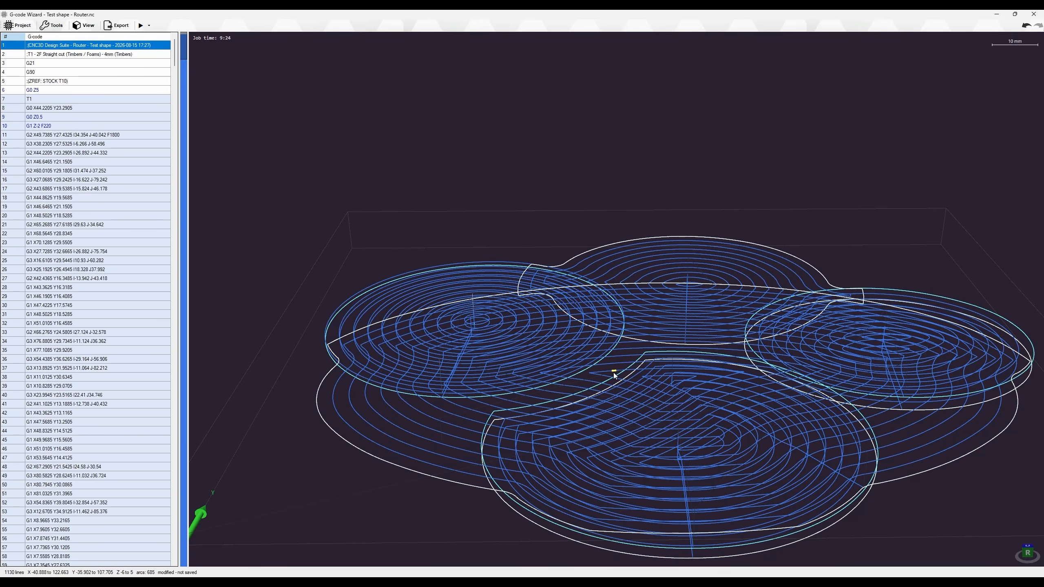
pyautogui.click(1025, 27)
pyautogui.moveTo(621, 247)
pyautogui.mouseDown(button='middle')
pyautogui.moveTo(640, 242)
pyautogui.moveTo(634, 247)
pyautogui.mouseUp(button='middle')
pyautogui.click(55, 26)
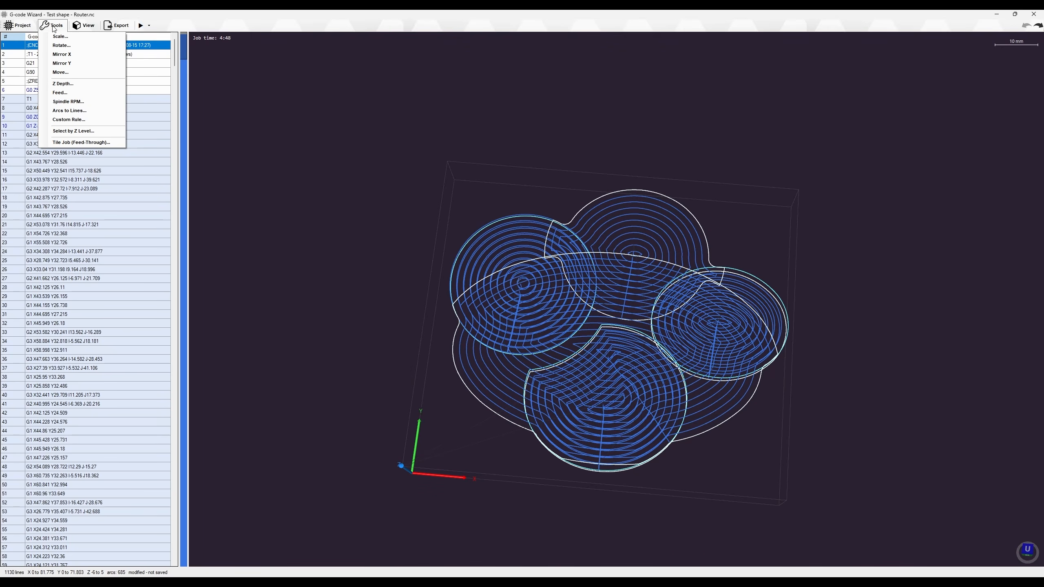
# Rotate the program 42 degrees, keeping the Program centre as the rotation point
pyautogui.click(61, 45)
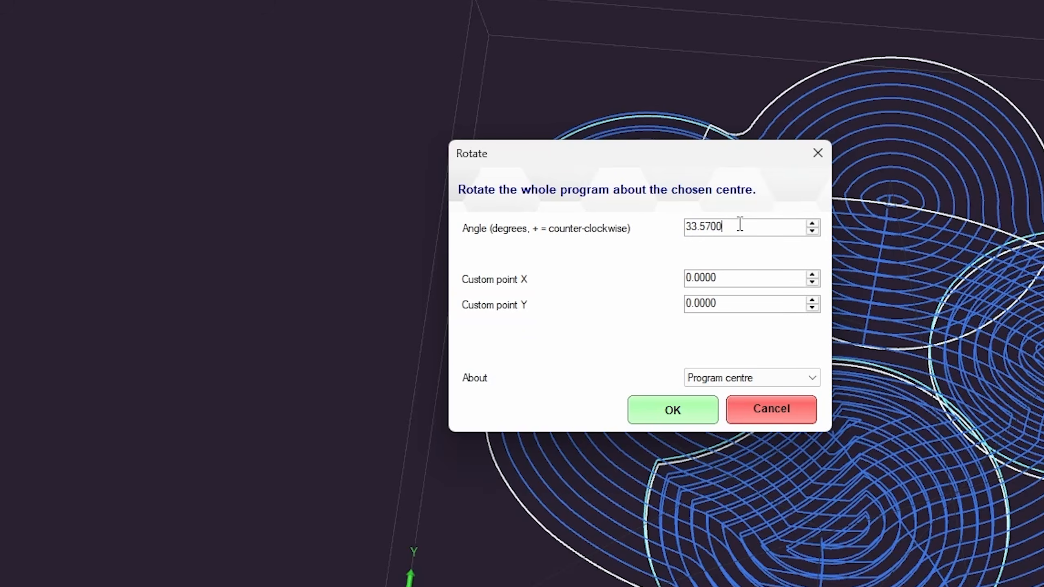
pyautogui.moveTo(568, 265); pyautogui.dragTo(539, 266)
pyautogui.moveTo(635, 161); pyautogui.dragTo(243, 169)
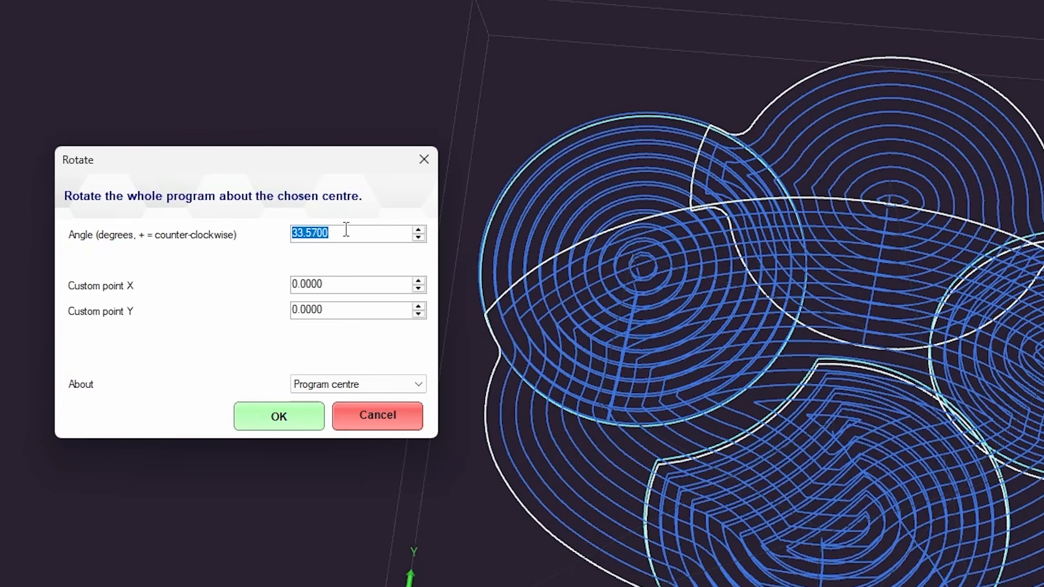
pyautogui.write('42')
pyautogui.click(337, 384)
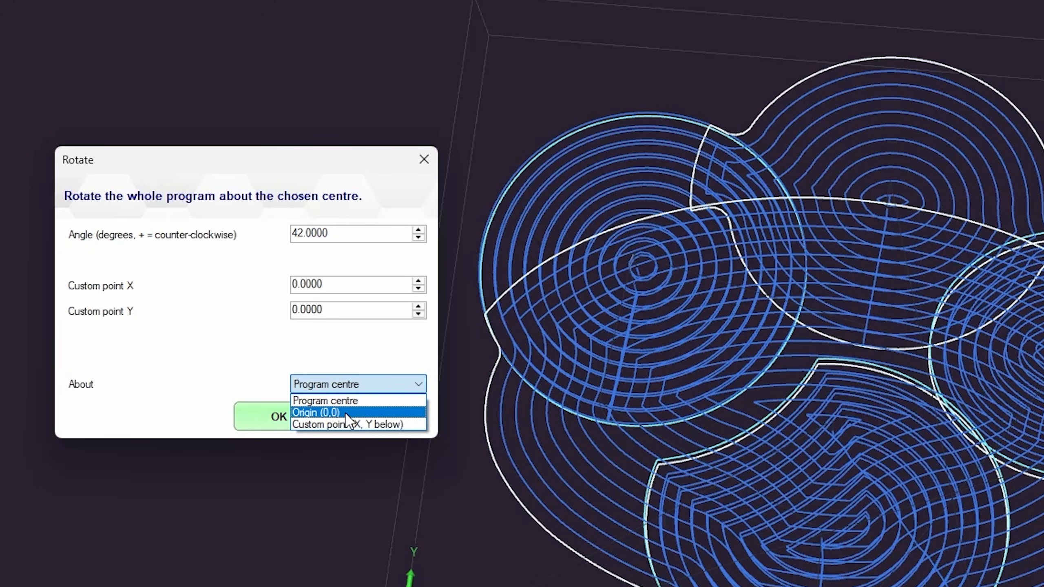
pyautogui.click(332, 348)
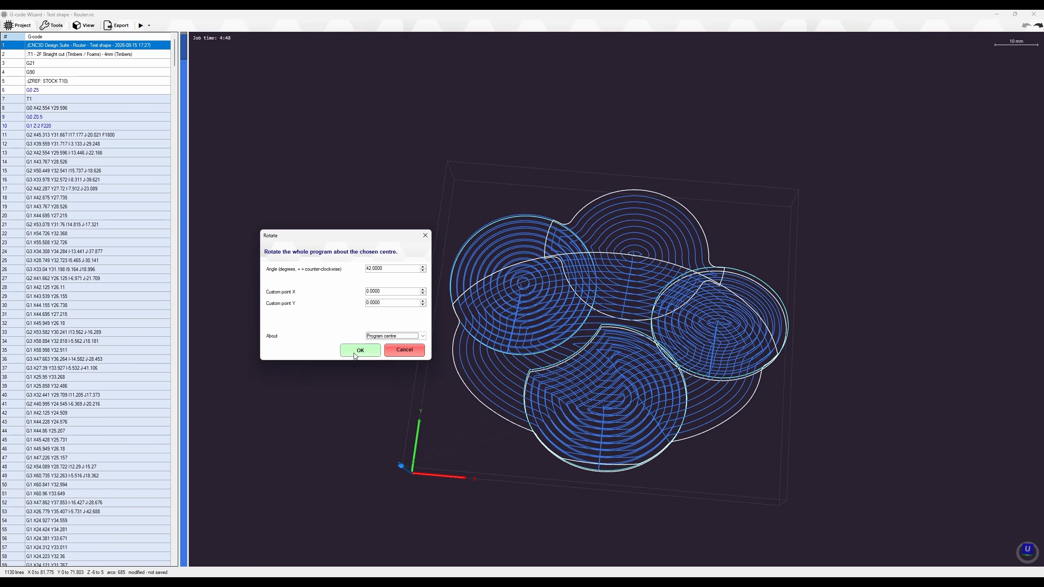
pyautogui.click(356, 352)
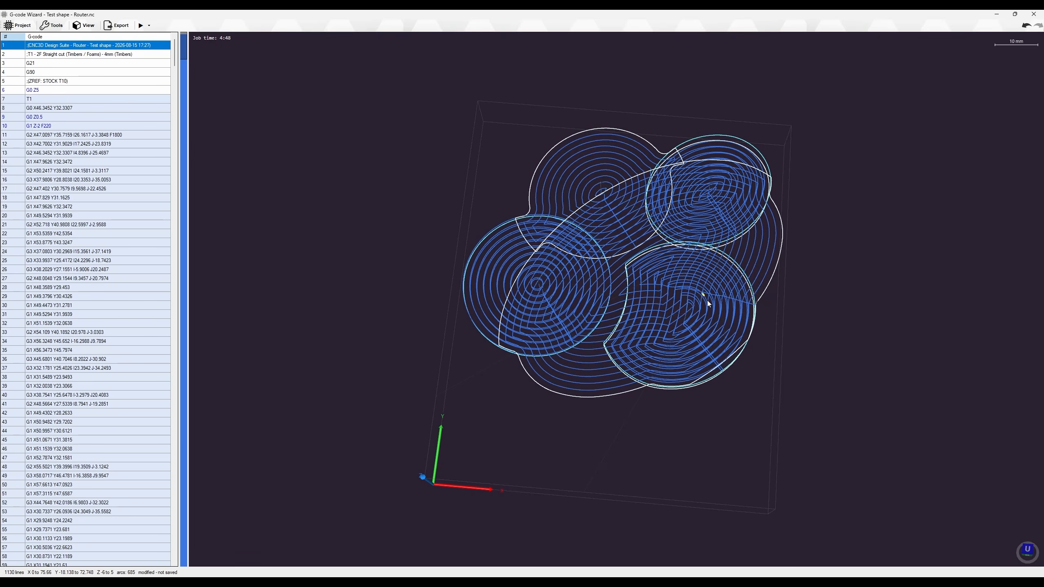
pyautogui.moveTo(650, 381)
pyautogui.mouseDown(button='middle')
pyautogui.moveTo(659, 346)
pyautogui.moveTo(648, 382)
pyautogui.moveTo(659, 364)
pyautogui.moveTo(650, 368)
pyautogui.mouseUp(button='middle')
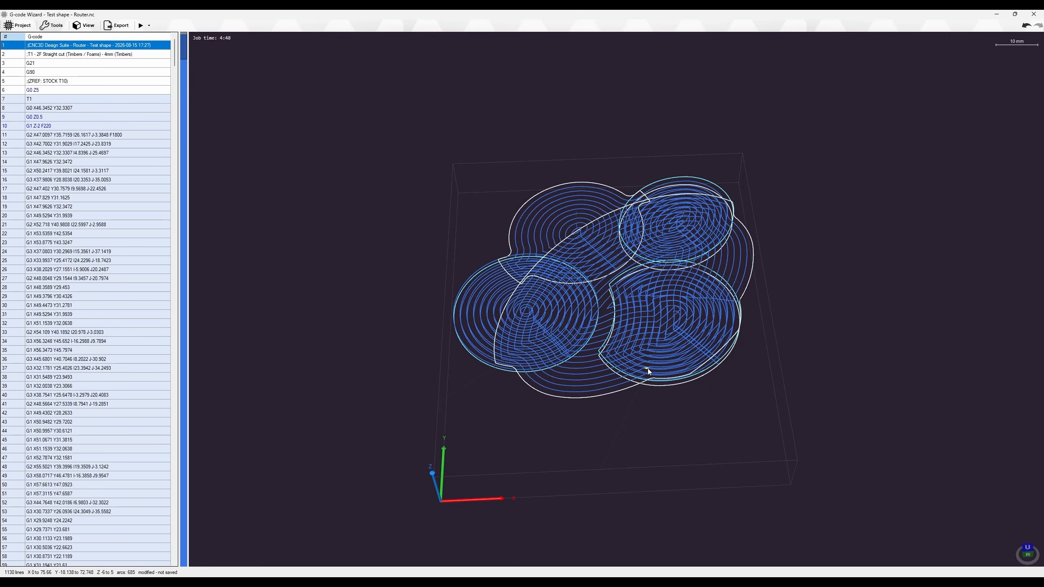
# Upload the edited job to the controller's SD card as a copy, Test shape - Router_GWIZ.nc
pyautogui.click(119, 26)
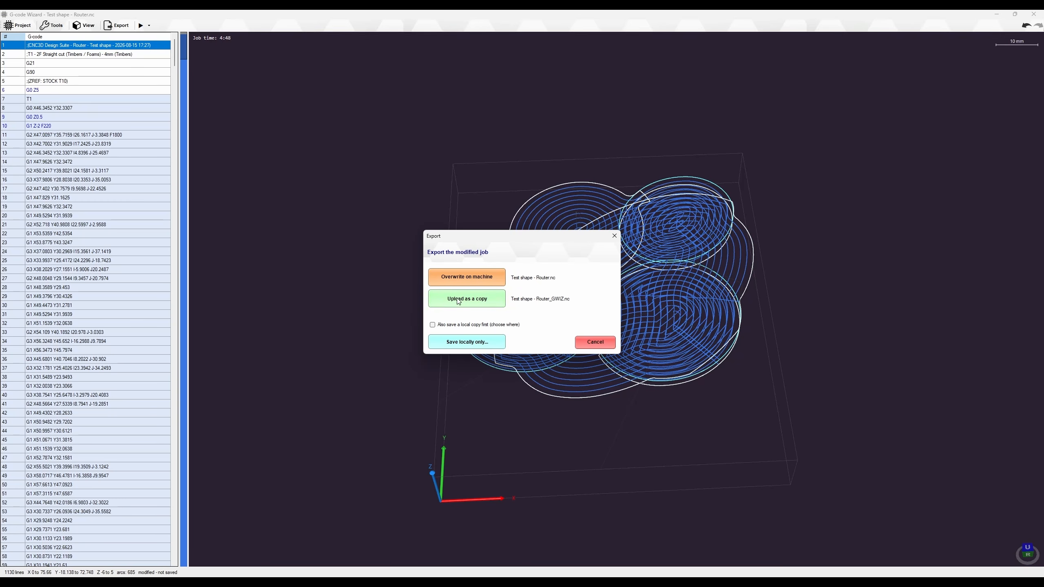
pyautogui.click(470, 303)
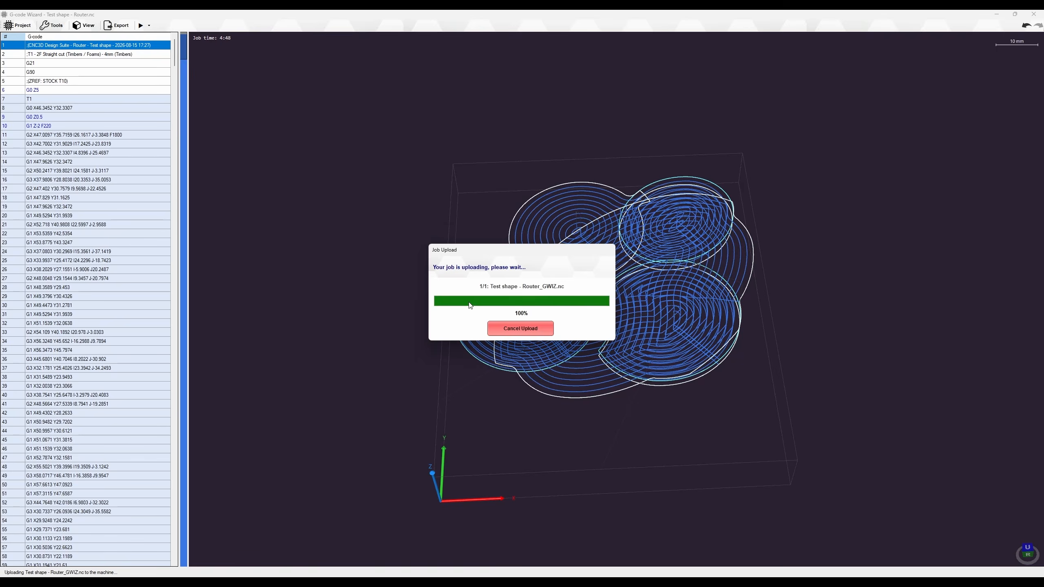
pyautogui.click(585, 328)
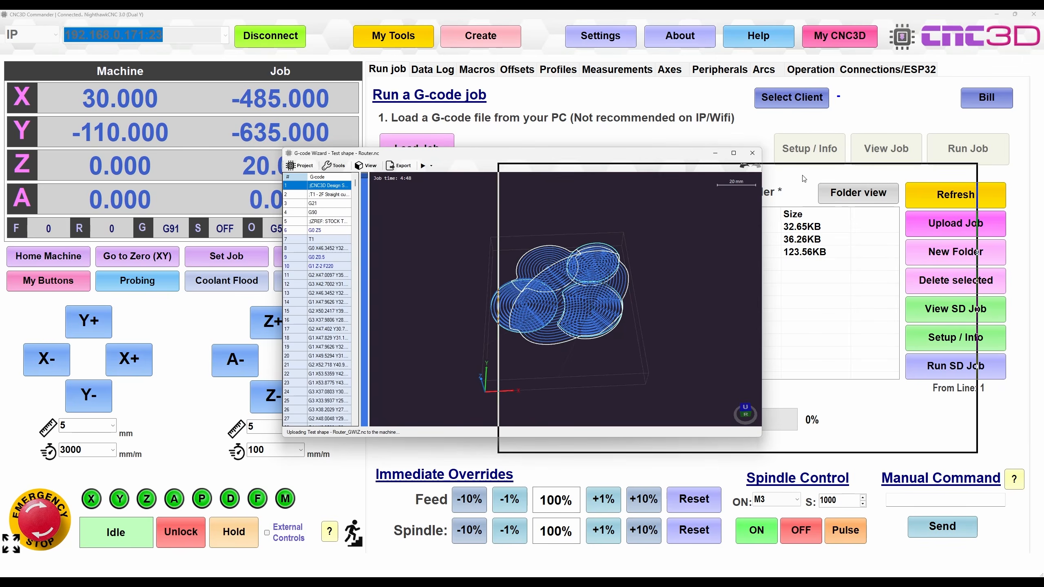
# Move the wizard aside to check the SD file list, then maximize it again
pyautogui.moveTo(803, 178); pyautogui.dragTo(821, 170)
pyautogui.moveTo(682, 166); pyautogui.dragTo(128, 130)
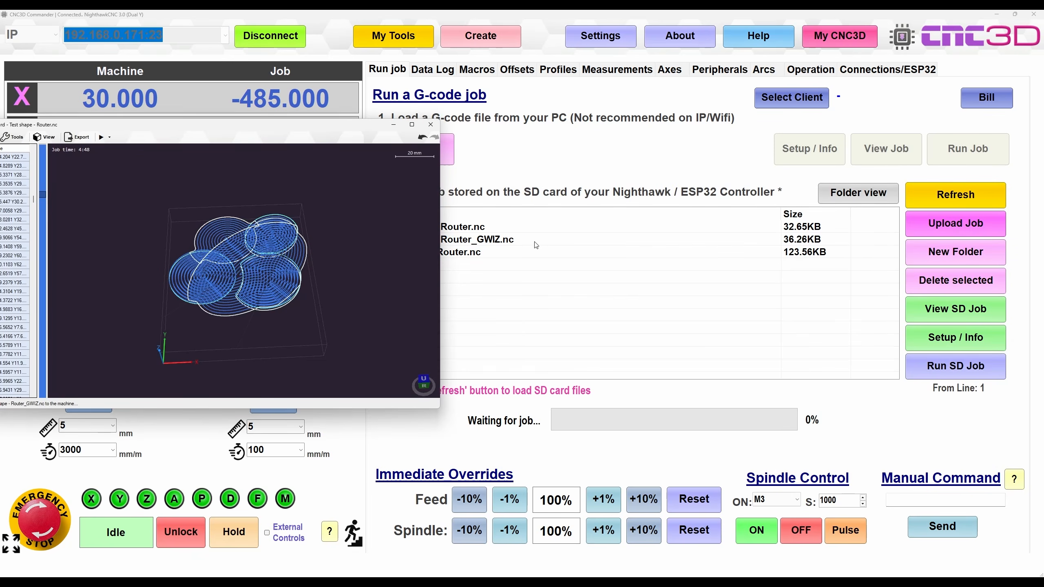
pyautogui.moveTo(319, 123); pyautogui.dragTo(731, 113)
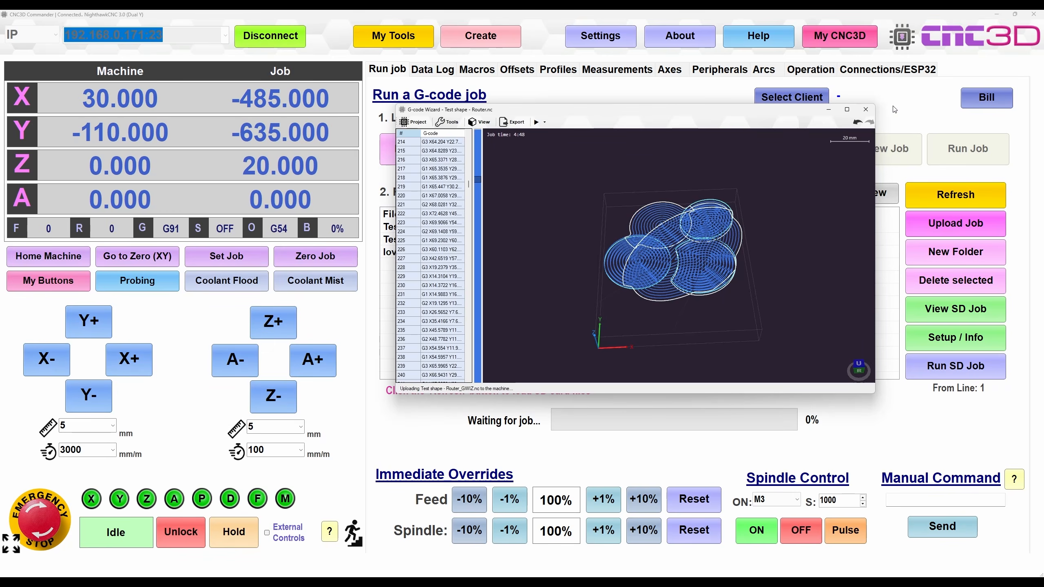
pyautogui.click(847, 109)
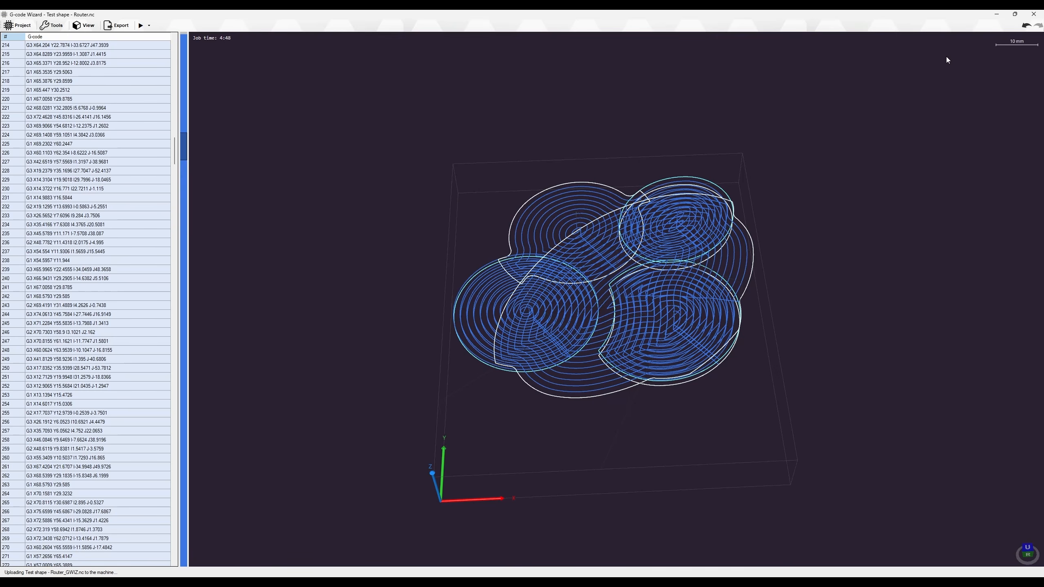
# Revert to the unrotated toolpath and apply Mirror X and Mirror Y
pyautogui.click(1026, 25)
pyautogui.click(56, 25)
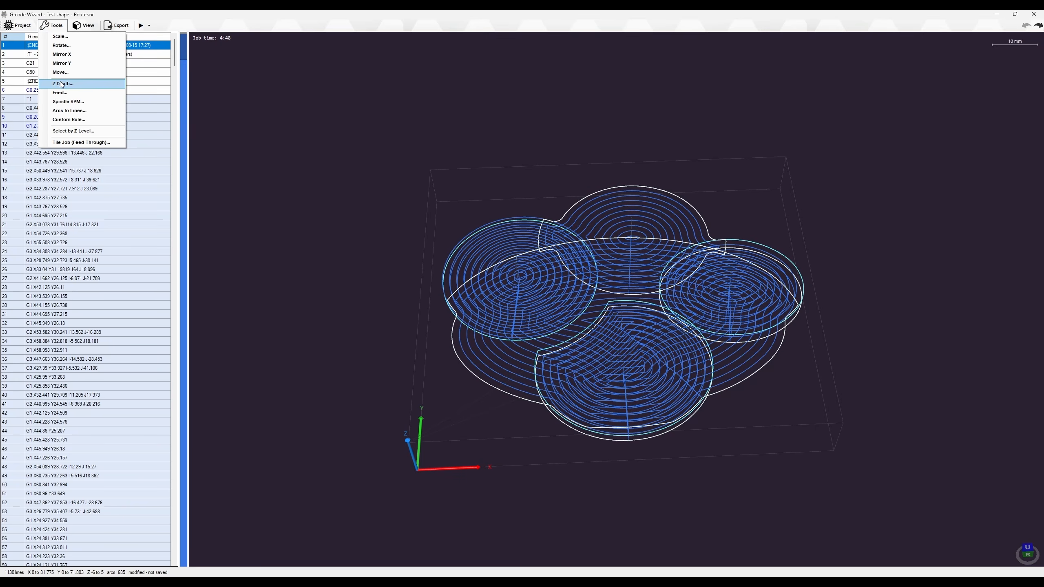
pyautogui.click(68, 56)
pyautogui.click(54, 27)
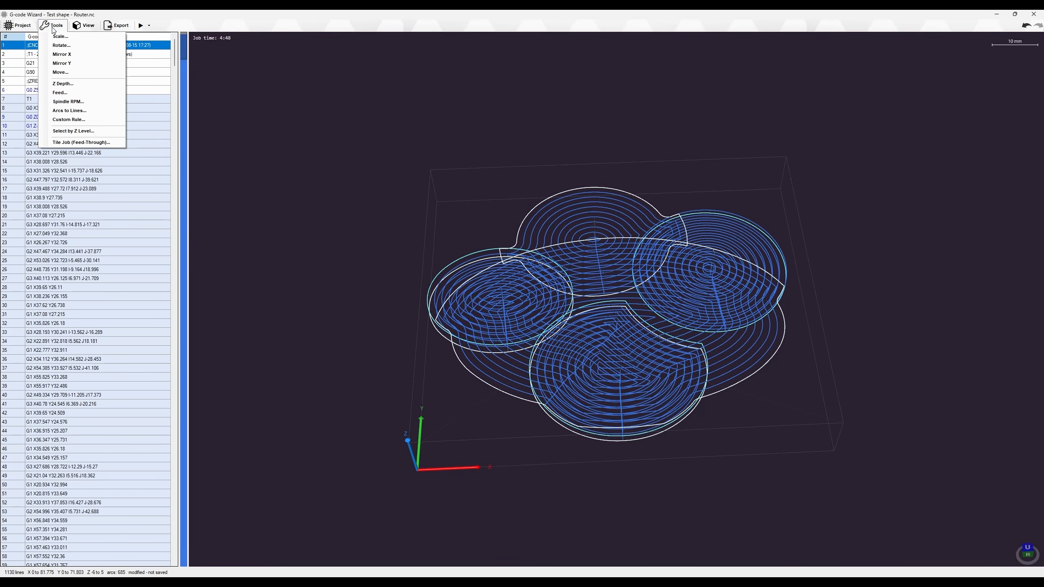
pyautogui.click(61, 62)
pyautogui.click(58, 27)
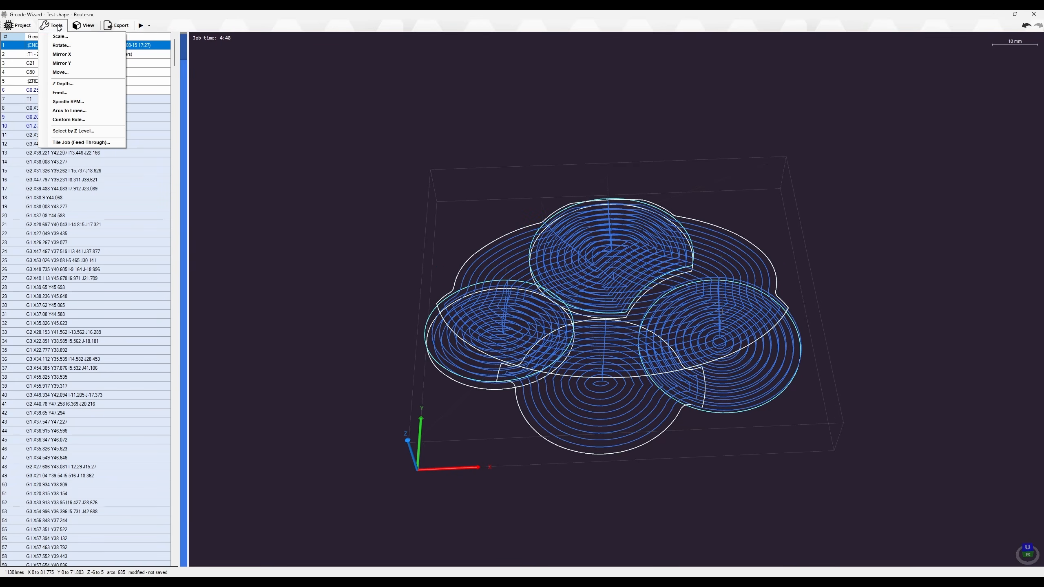
pyautogui.click(60, 72)
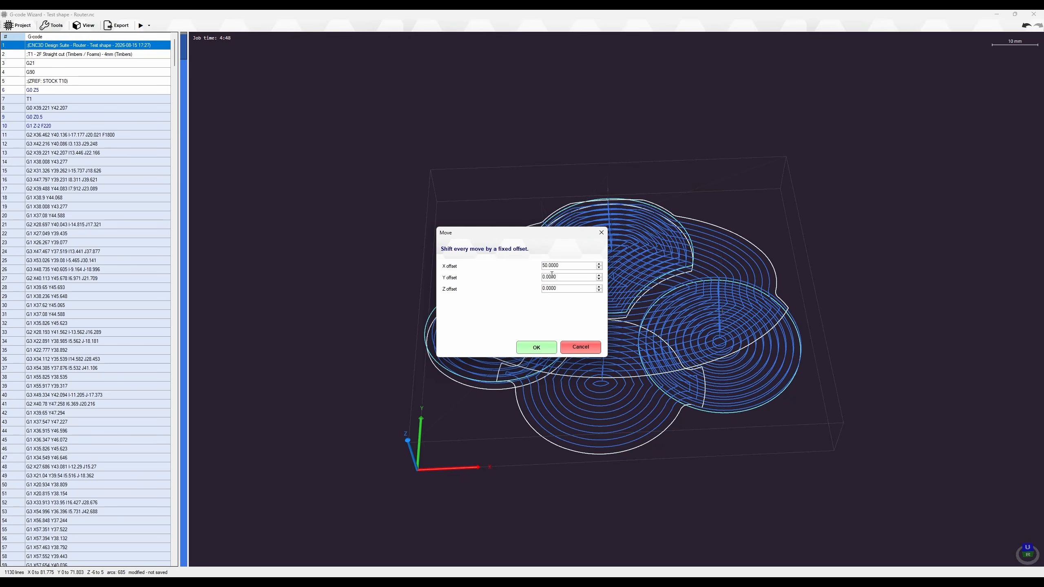
# Offset the toolpath by 50 in X and Y, reaching X 131.775 and Y 121.803
pyautogui.moveTo(569, 265); pyautogui.dragTo(282, 226)
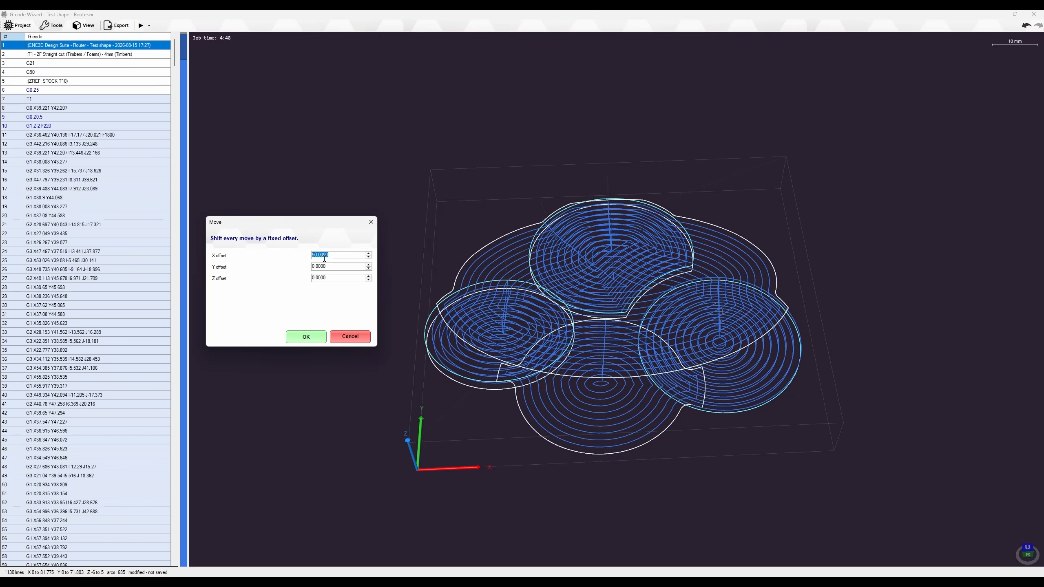
pyautogui.moveTo(332, 266); pyautogui.dragTo(311, 266)
pyautogui.write('5')
pyautogui.click(303, 337)
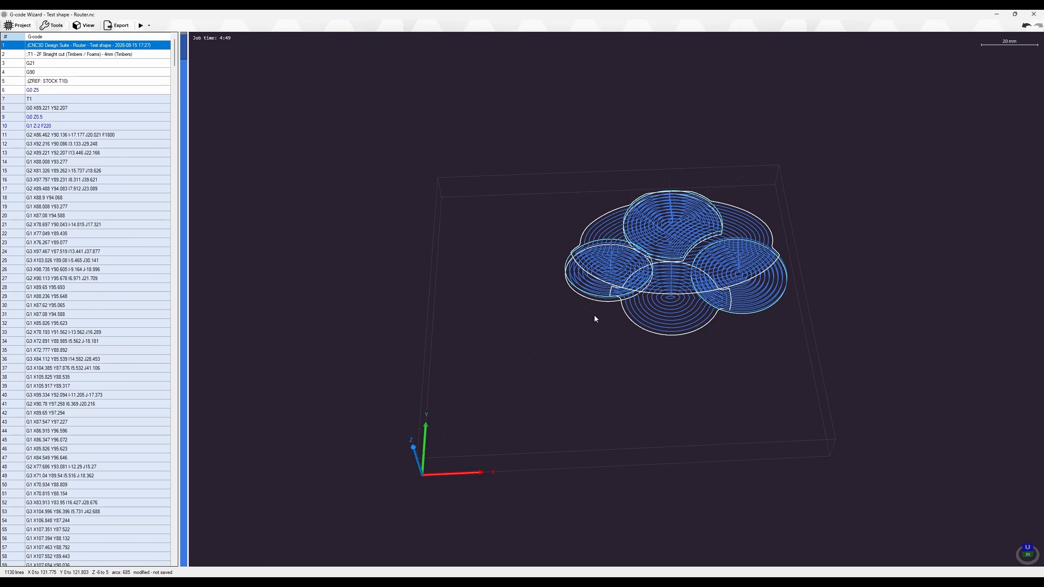
# Undo with Ctrl+Z to restore X 0–81.775, Y 0–71.803, then view the toolpath side-on
pyautogui.hotkey('ctrl', 'z')
pyautogui.hotkey('ctrl', 'z')
pyautogui.hotkey('ctrl', 'z')
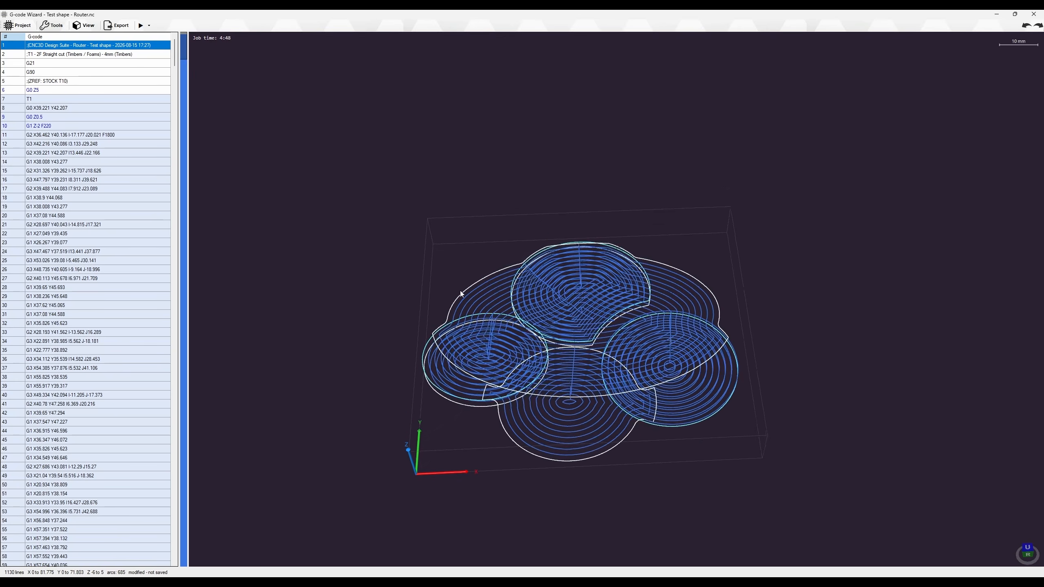
pyautogui.scroll(1, 463, 284)
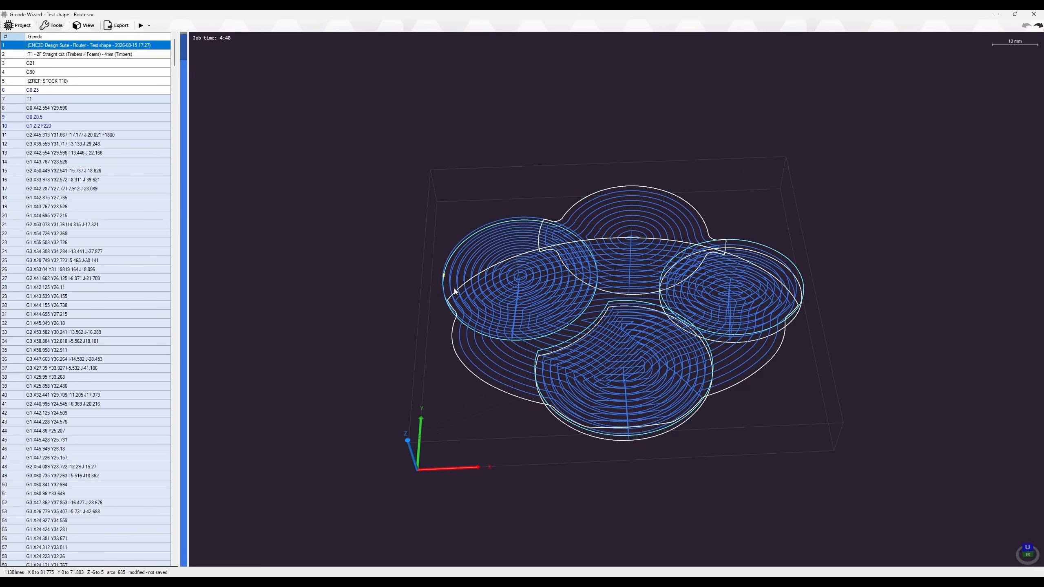
pyautogui.click(59, 29)
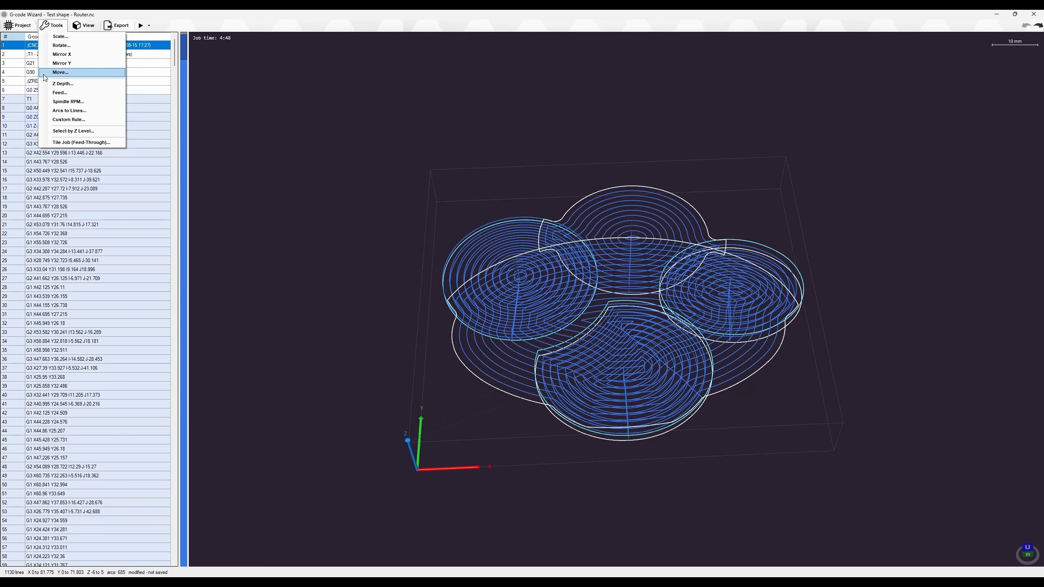
pyautogui.click(369, 291)
pyautogui.moveTo(561, 394); pyautogui.dragTo(558, 341, button='middle')
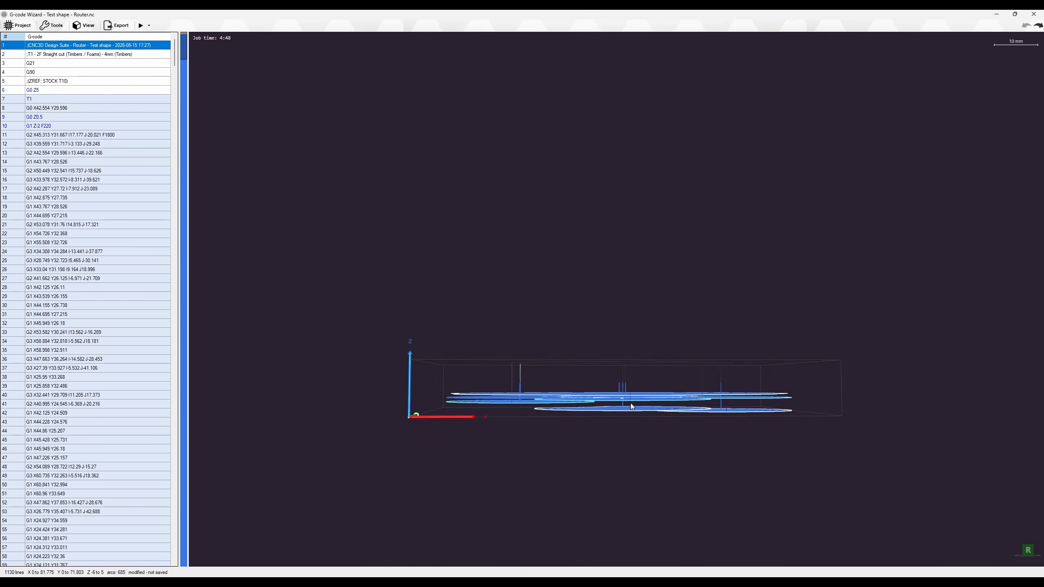
pyautogui.scroll(3, 633, 401)
pyautogui.moveTo(603, 396)
pyautogui.mouseDown(button='middle')
pyautogui.moveTo(607, 414)
pyautogui.moveTo(595, 395)
pyautogui.moveTo(601, 405)
pyautogui.mouseUp(button='middle')
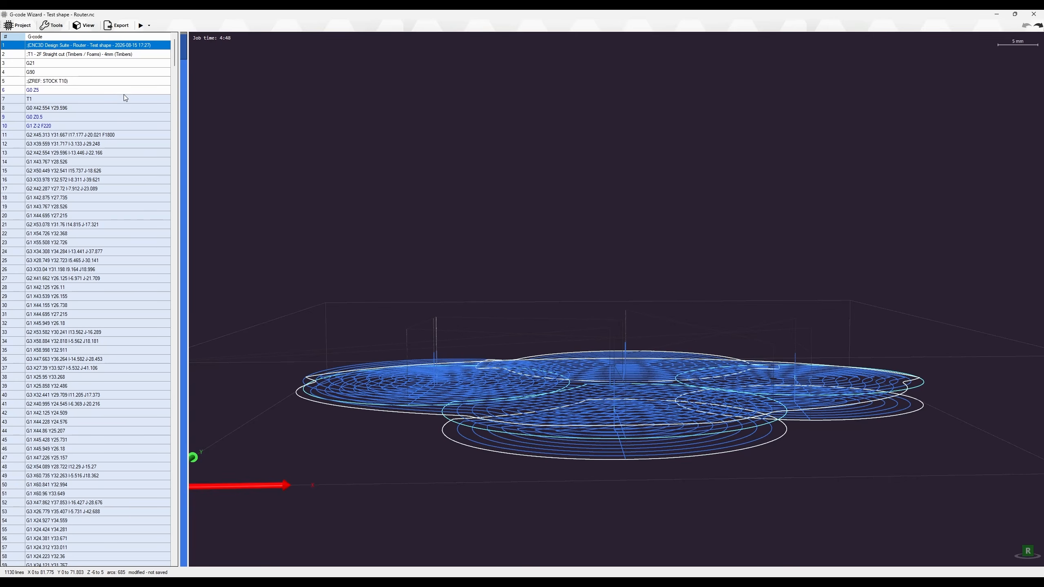
# Open the Z Depth transform and set the Z shift to -5
pyautogui.click(52, 27)
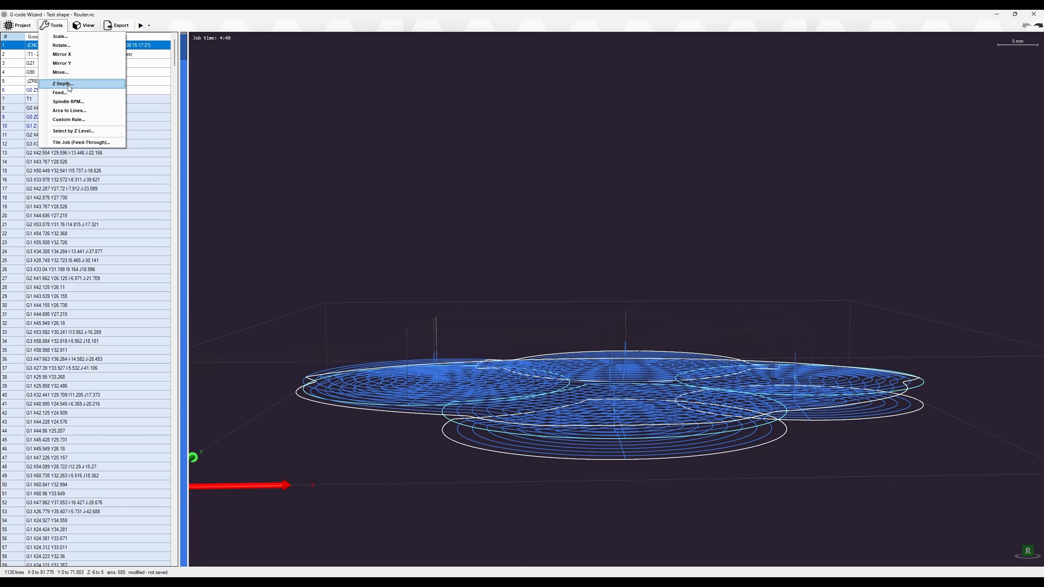
pyautogui.click(63, 83)
pyautogui.moveTo(559, 265); pyautogui.dragTo(531, 265)
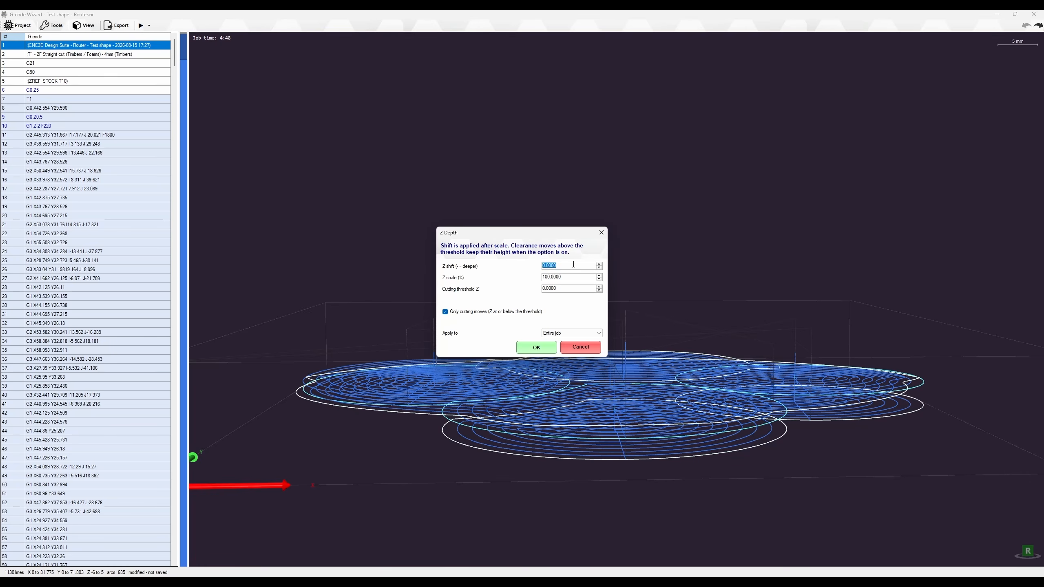
pyautogui.write('-5')
pyautogui.click(578, 288)
# Keep Entire job as the target, uncheck Only cutting moves, and apply the -5 shift
pyautogui.click(572, 332)
pyautogui.click(563, 334)
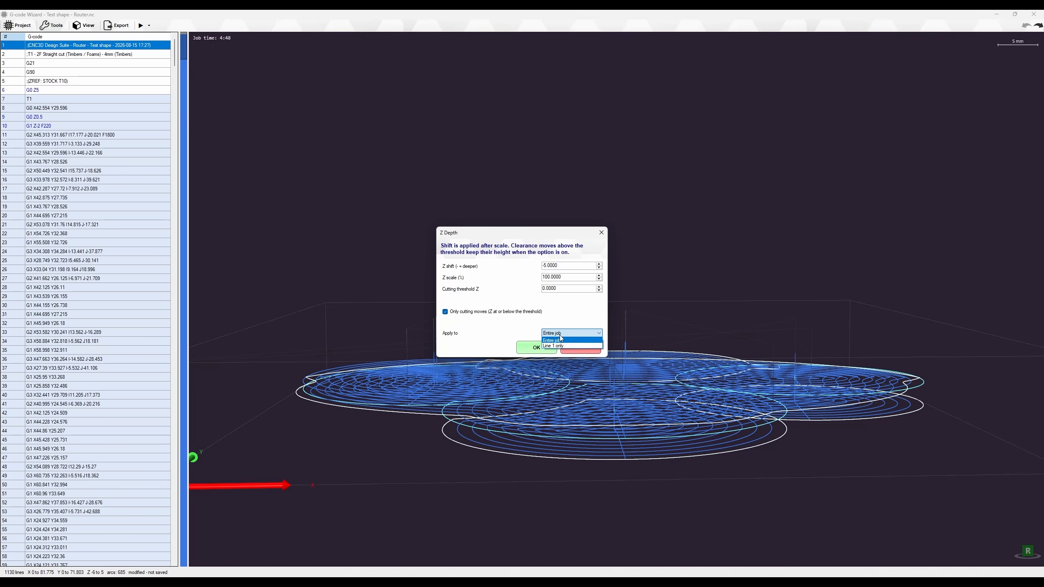
pyautogui.click(563, 311)
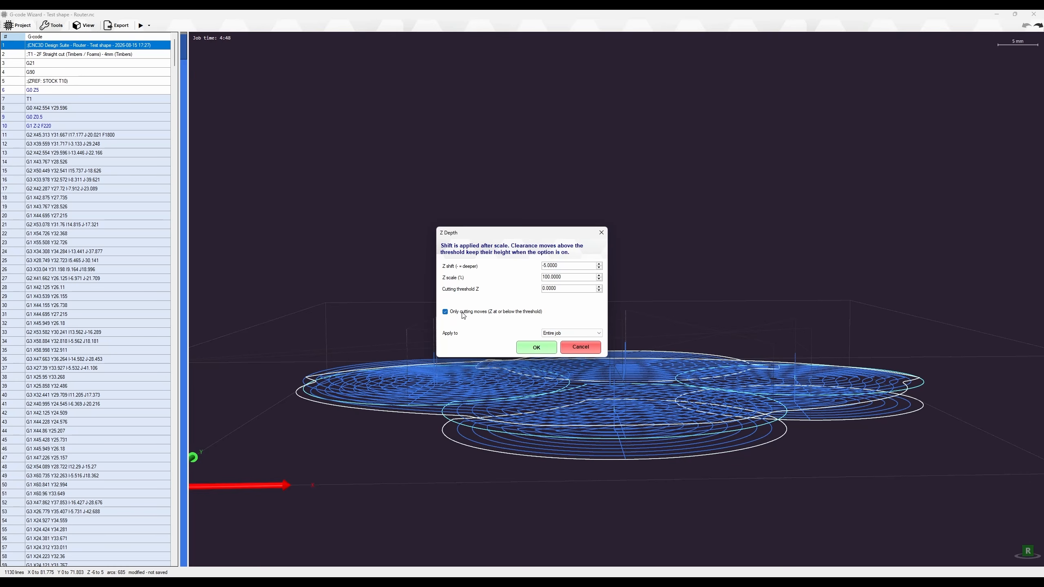
pyautogui.click(559, 312)
pyautogui.click(514, 314)
pyautogui.click(479, 315)
pyautogui.click(474, 310)
pyautogui.click(475, 314)
pyautogui.click(529, 349)
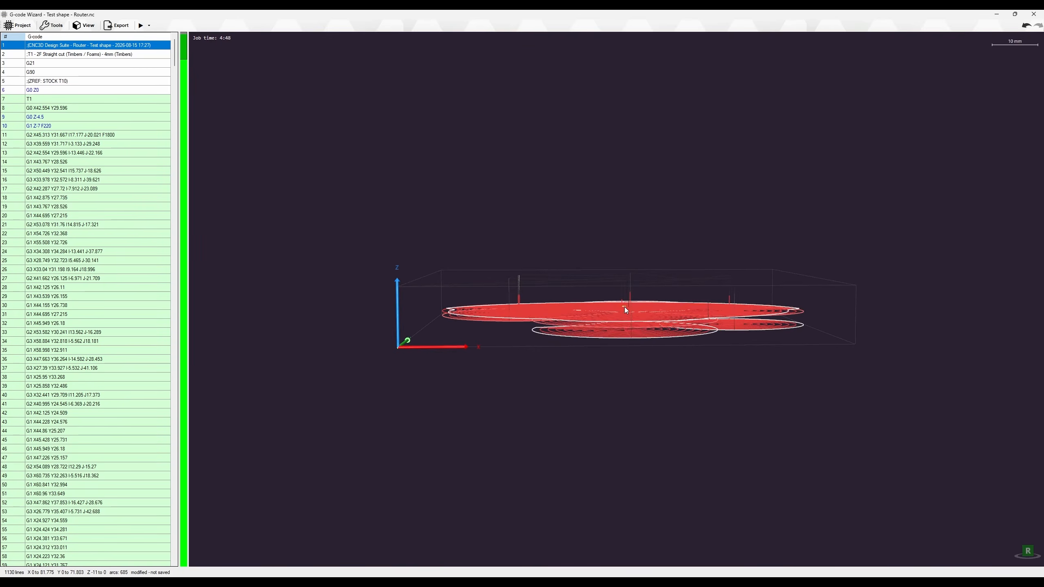
pyautogui.scroll(2, 624, 309)
pyautogui.moveTo(599, 334); pyautogui.dragTo(653, 275)
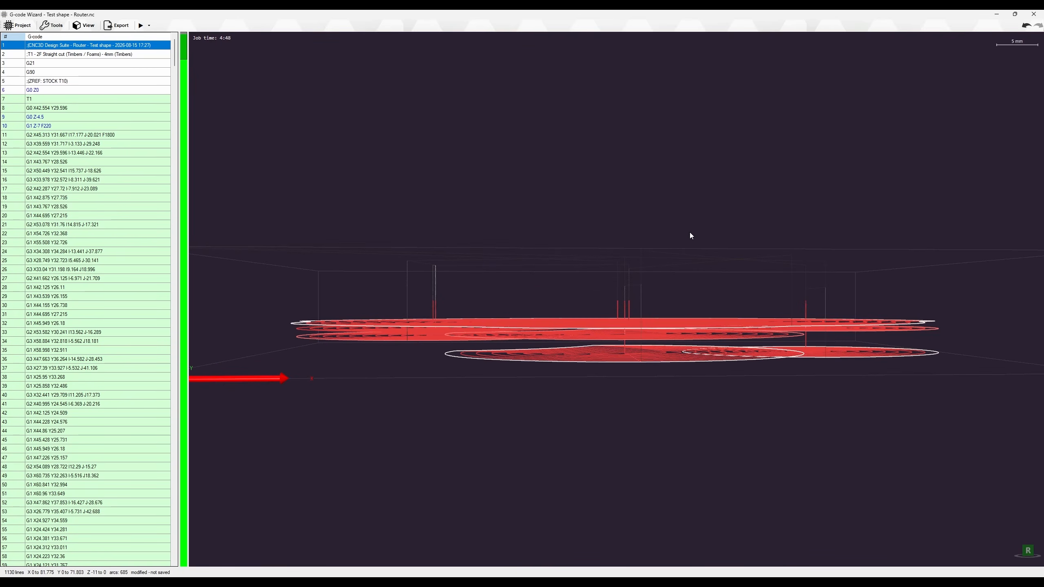
pyautogui.hotkey('ctrl', 'z')
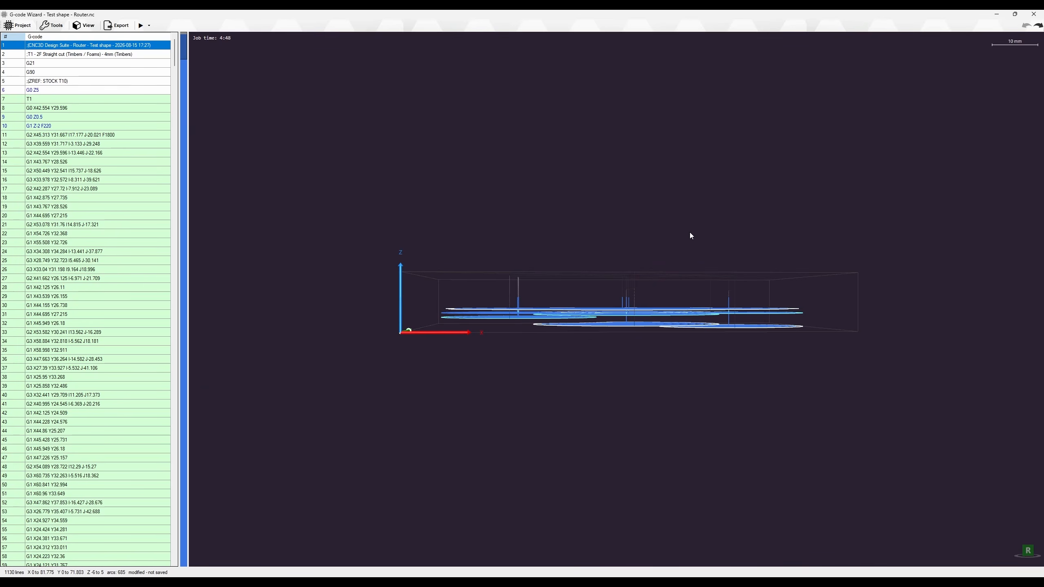
pyautogui.hotkey('ctrl', 'y')
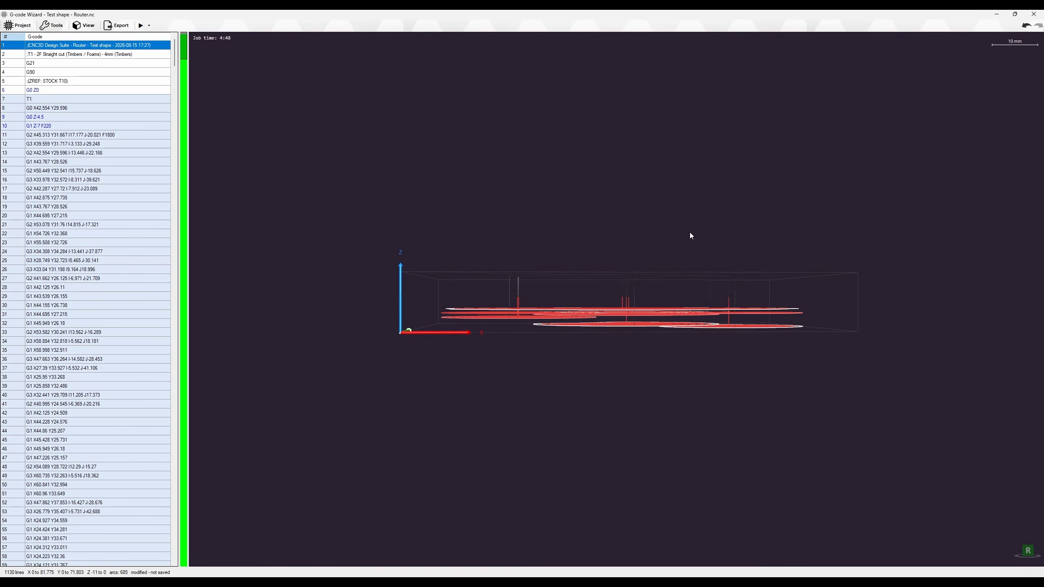
pyautogui.hotkey('ctrl', 'z')
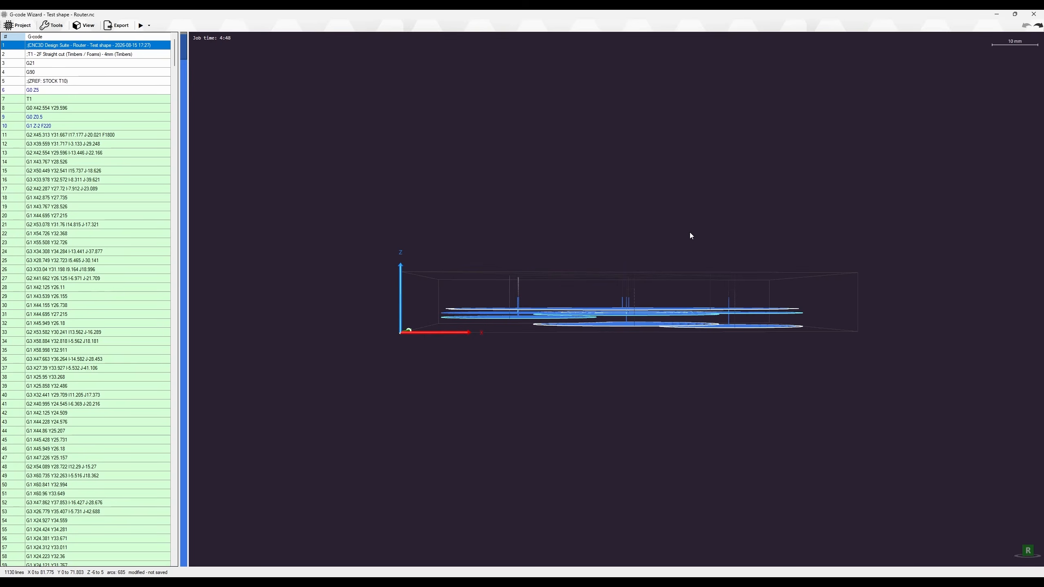
pyautogui.hotkey('ctrl', 'y')
pyautogui.scroll(5, 618, 328)
pyautogui.moveTo(592, 326)
pyautogui.mouseDown(button='middle')
pyautogui.moveTo(593, 314)
pyautogui.moveTo(594, 326)
pyautogui.mouseUp(button='middle')
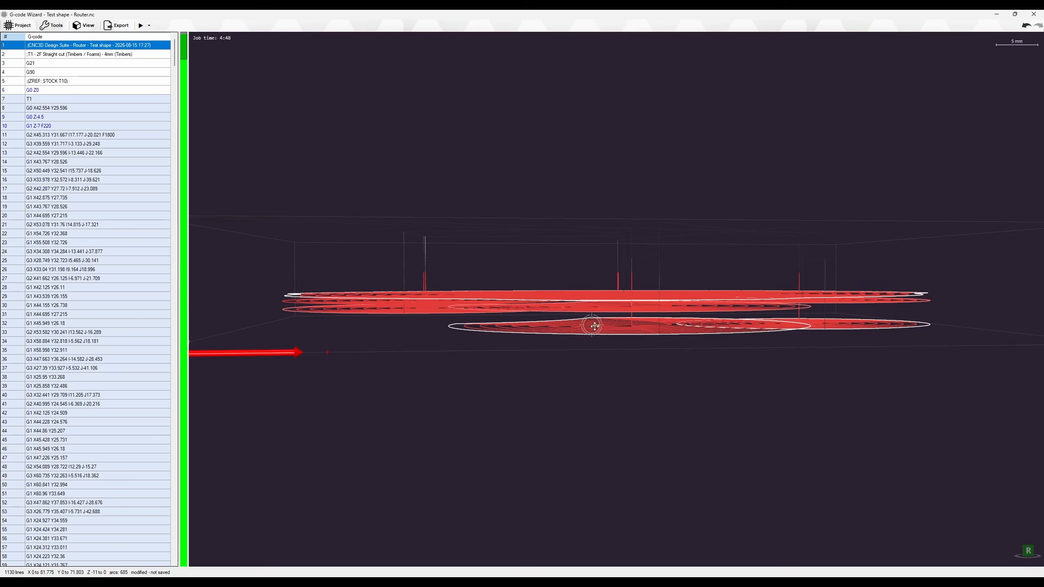
pyautogui.scroll(-5, 594, 326)
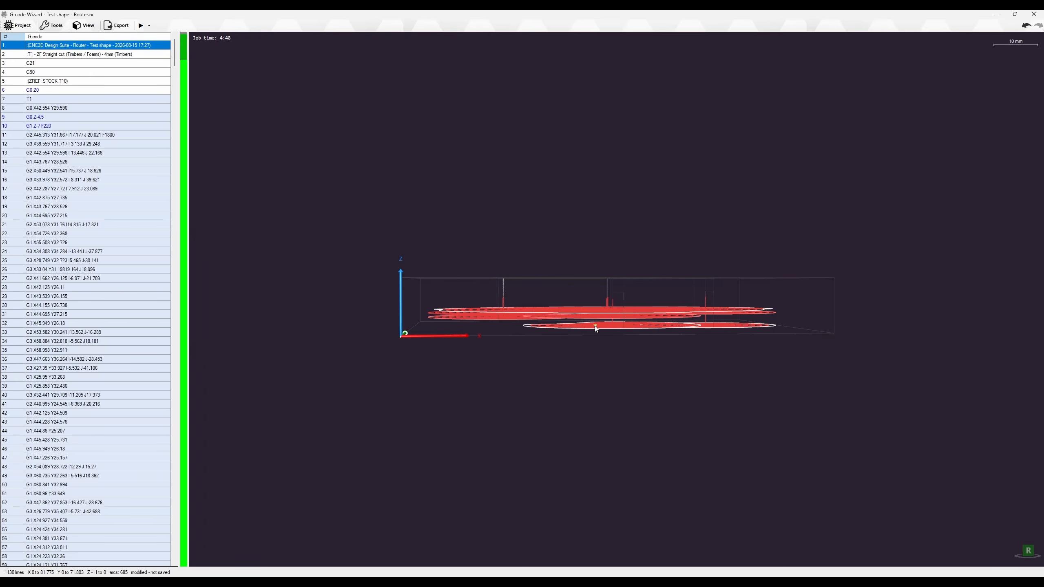
# Open the Feed settings, review the target choices, and cancel without changes
pyautogui.click(51, 26)
pyautogui.click(74, 93)
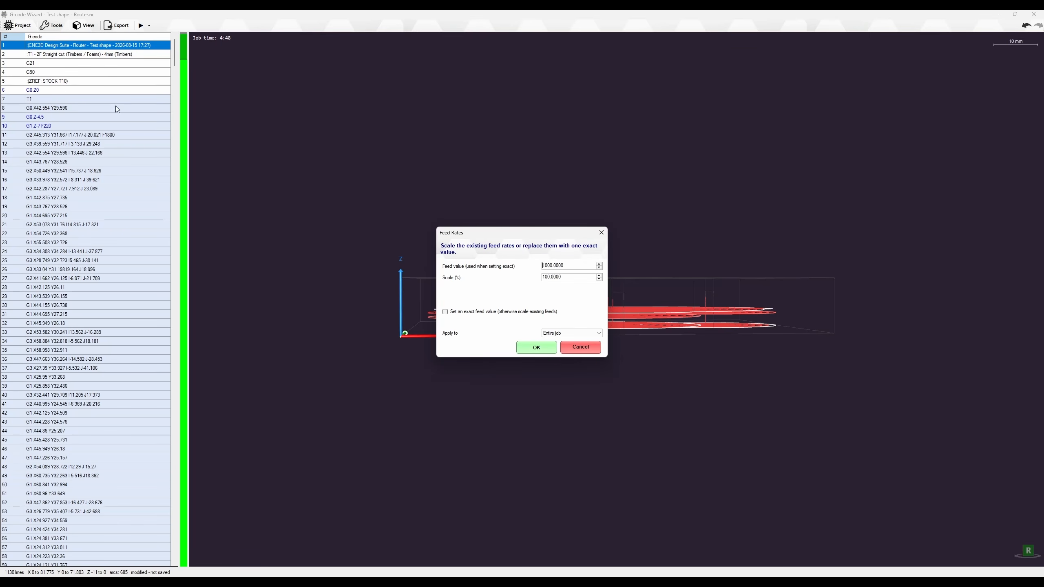
pyautogui.click(564, 333)
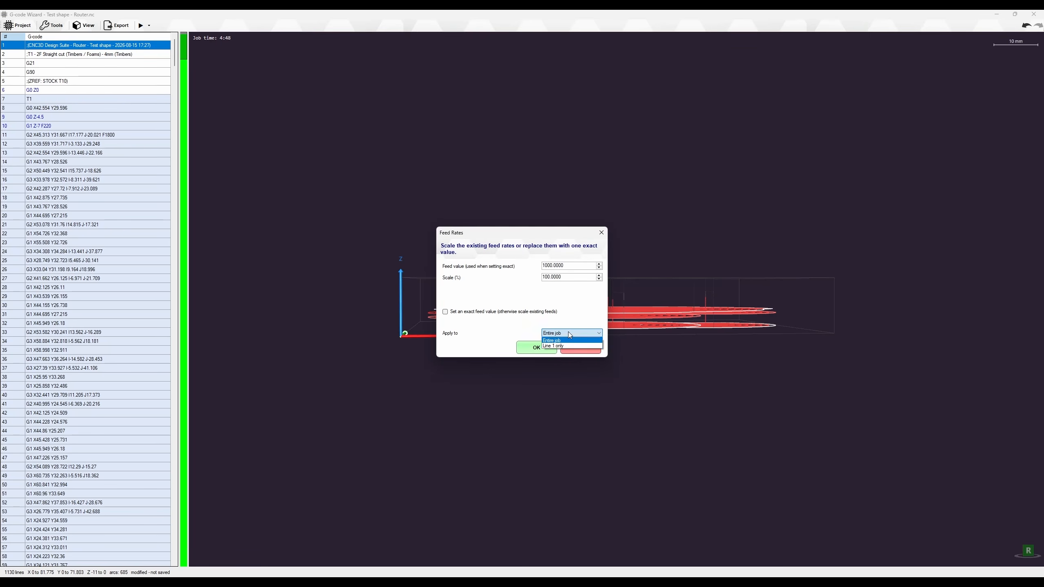
pyautogui.click(569, 340)
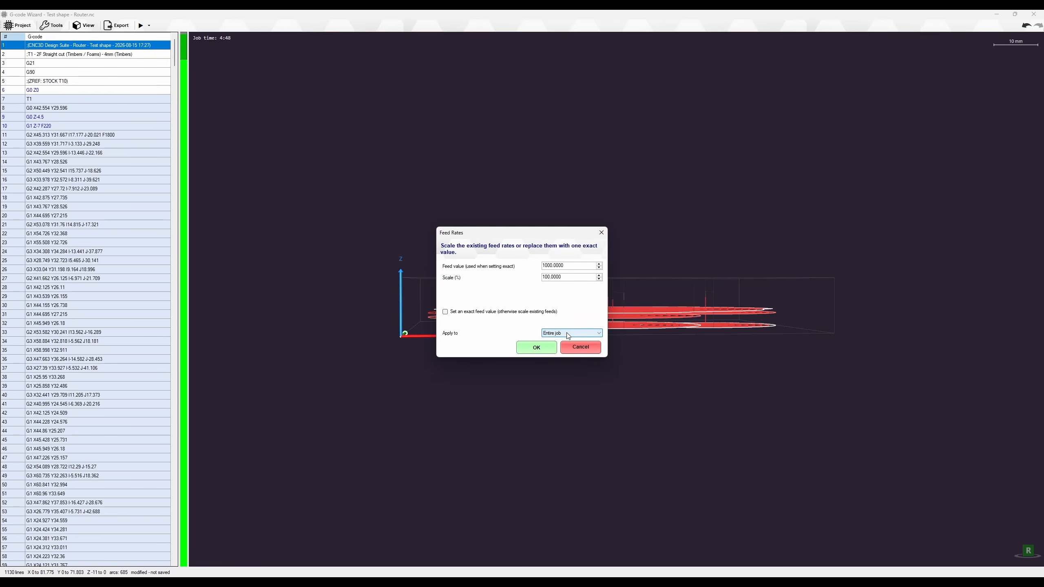
pyautogui.click(580, 348)
# Select G-code lines 6 to 53 and reopen the Feed settings
pyautogui.moveTo(19, 91); pyautogui.dragTo(83, 513)
pyautogui.click(52, 25)
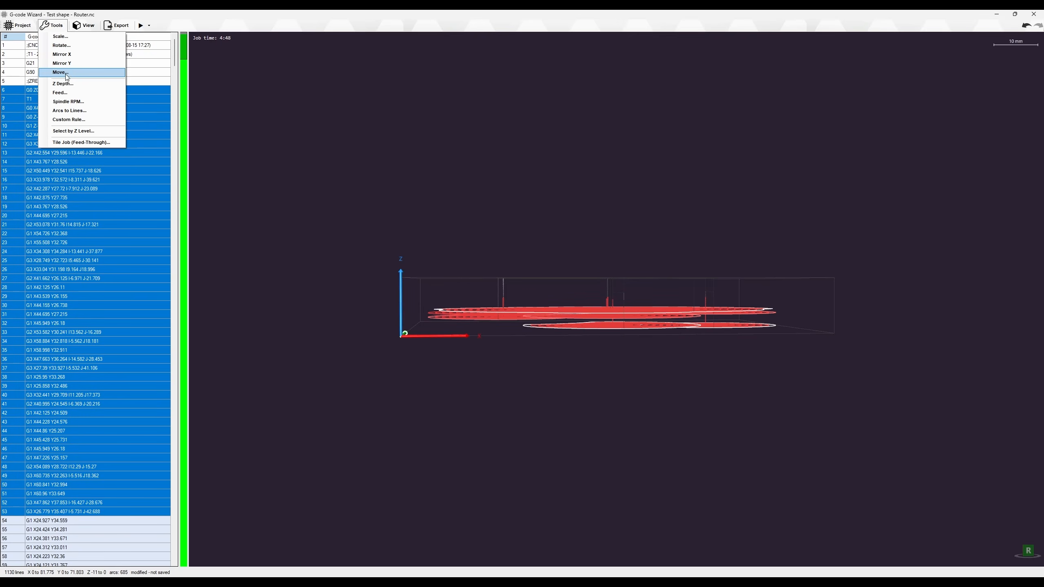
pyautogui.click(68, 92)
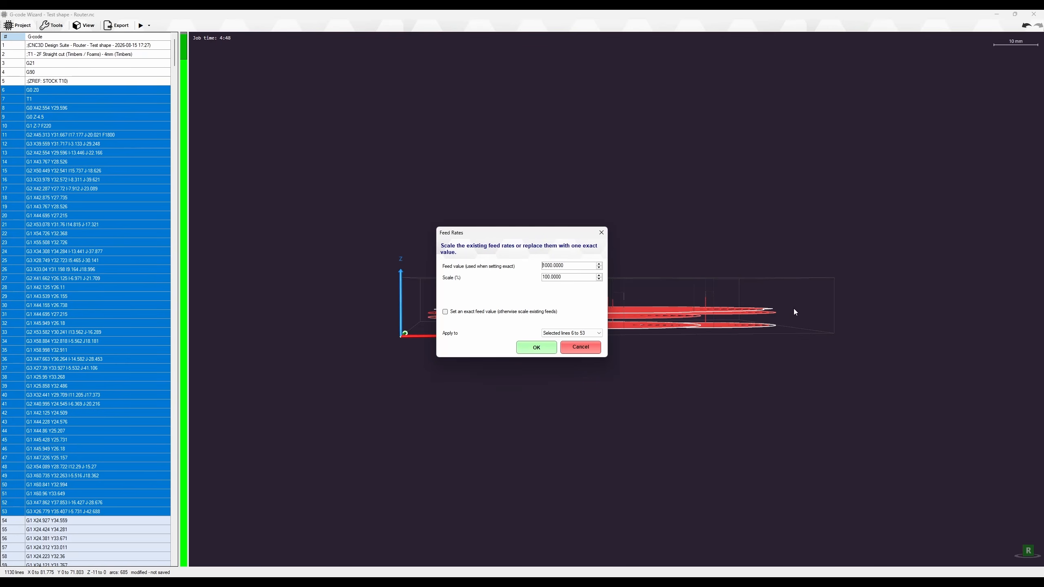
pyautogui.click(566, 334)
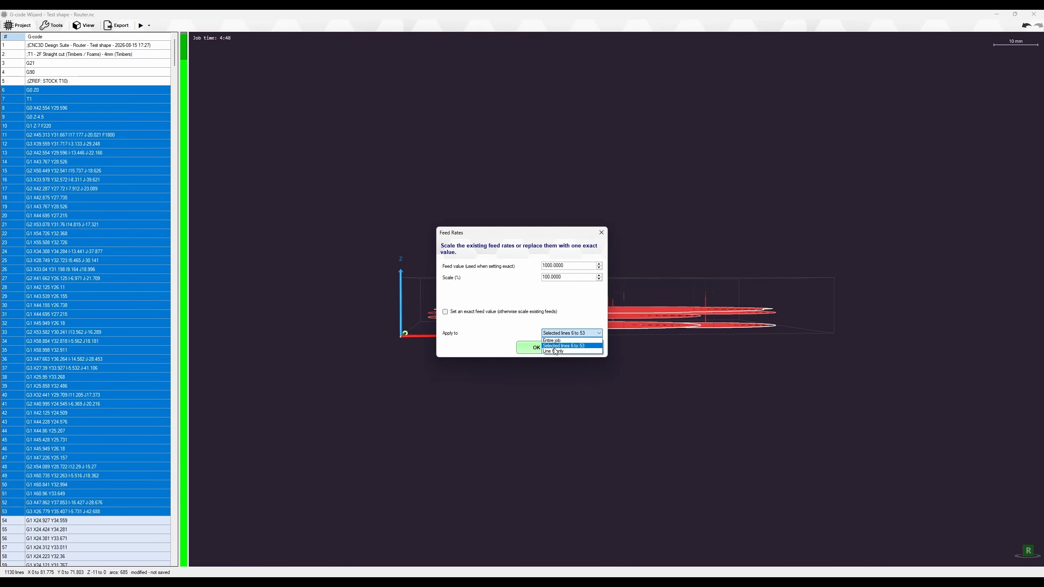
pyautogui.click(575, 304)
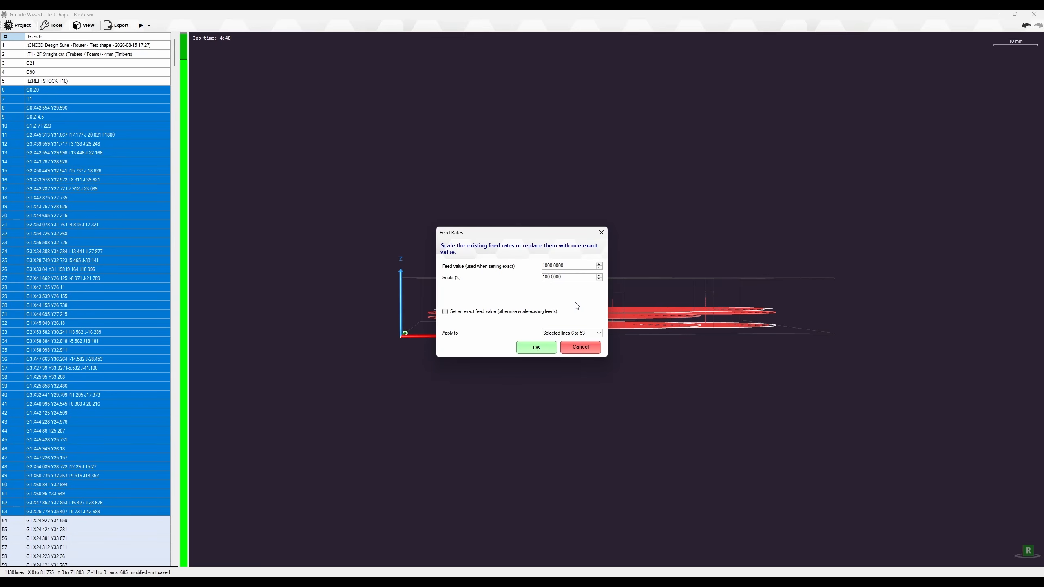
pyautogui.click(562, 335)
# Set an exact feed of 1000 applied to the entire job
pyautogui.click(488, 312)
pyautogui.doubleClick(569, 267)
pyautogui.click(568, 277)
pyautogui.doubleClick(579, 278)
pyautogui.click(564, 333)
pyautogui.click(555, 341)
pyautogui.click(540, 349)
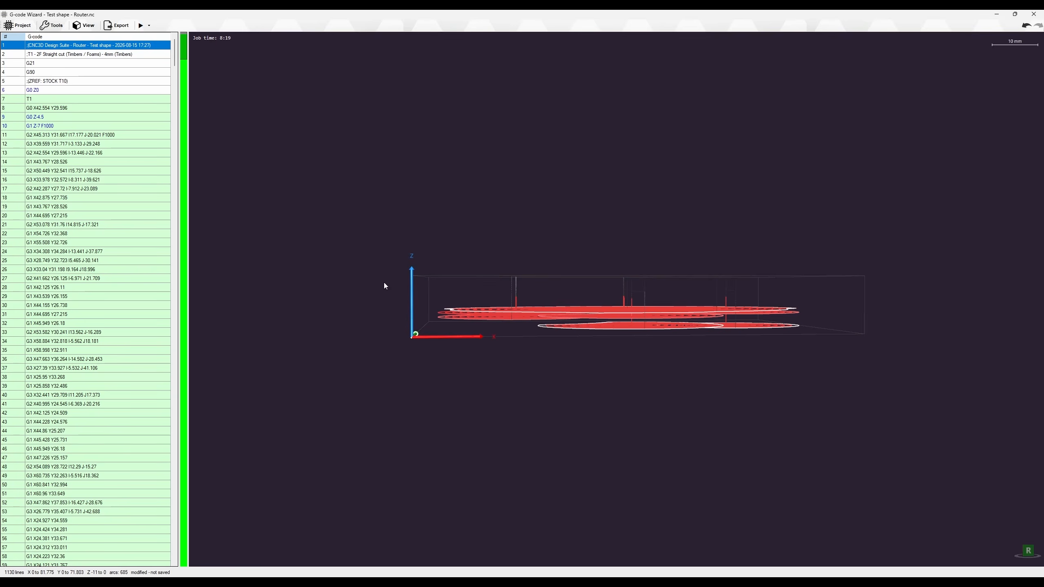
# Undo the feed and Z depth edits, restoring F220 and a 4:48 job time
pyautogui.scroll(-4, 86, 180)
pyautogui.scroll(4, 85, 180)
pyautogui.scroll(-5, 106, 145)
pyautogui.scroll(5, 111, 156)
pyautogui.scroll(3, 544, 319)
pyautogui.scroll(-3, 542, 297)
pyautogui.click(1026, 26)
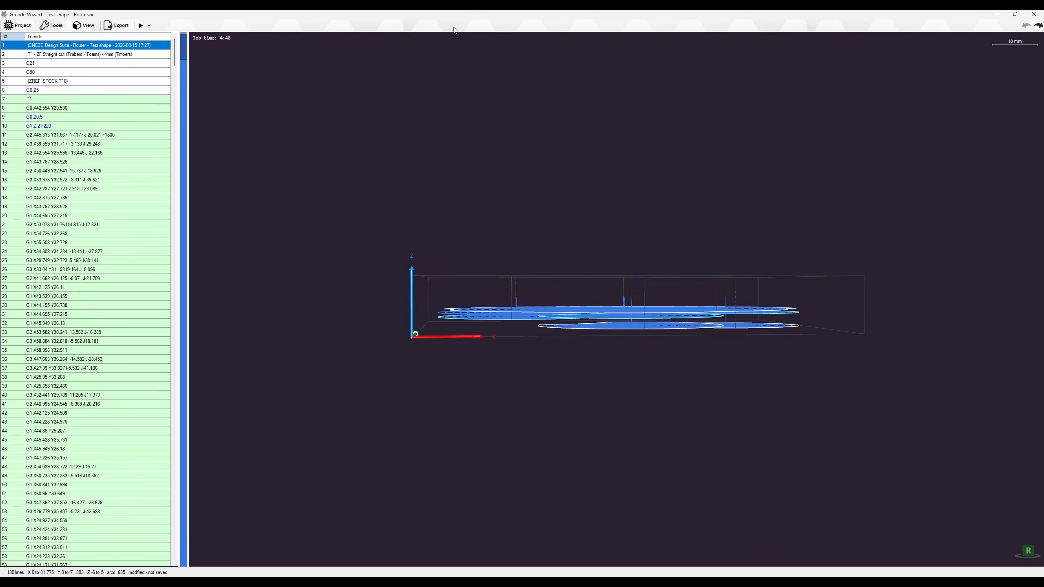
# Select the T1 tool-change line 7 and open the Tools menu
pyautogui.click(53, 152)
pyautogui.click(73, 99)
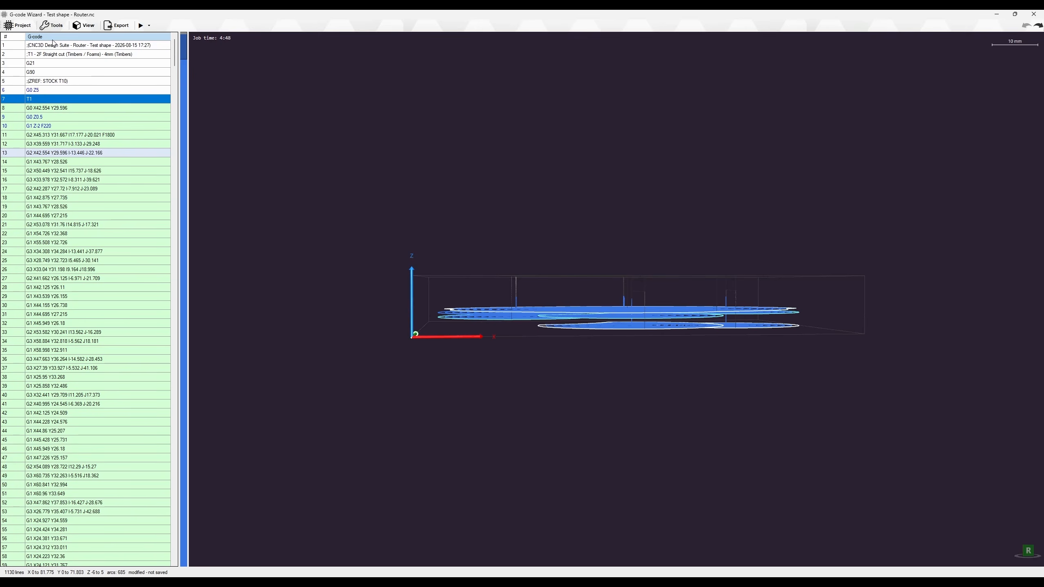
pyautogui.click(48, 26)
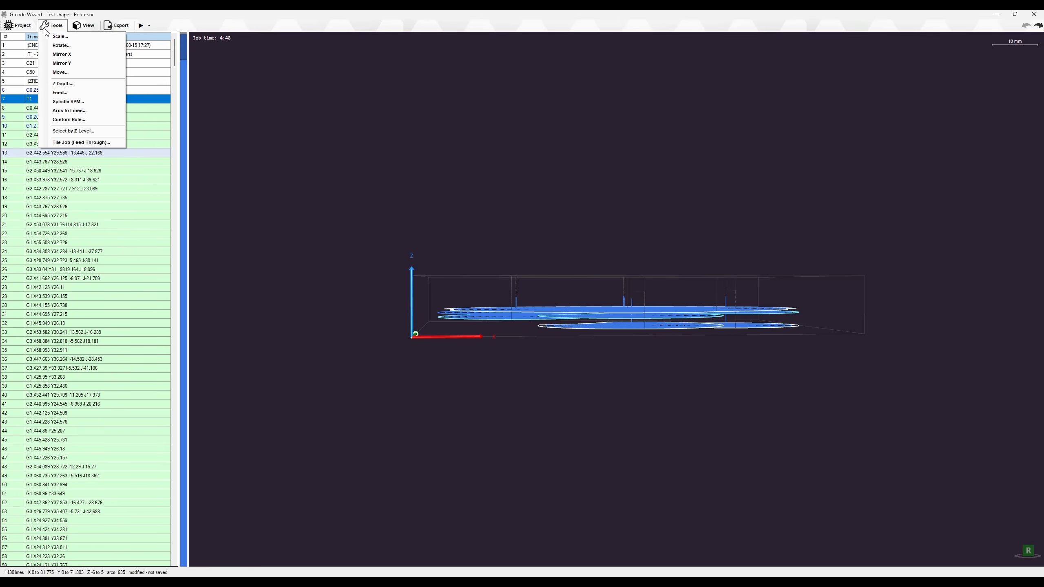
# Start a Custom Rule for the entire job, inserting before every line matching M3
pyautogui.click(70, 120)
pyautogui.moveTo(495, 204); pyautogui.dragTo(859, 194)
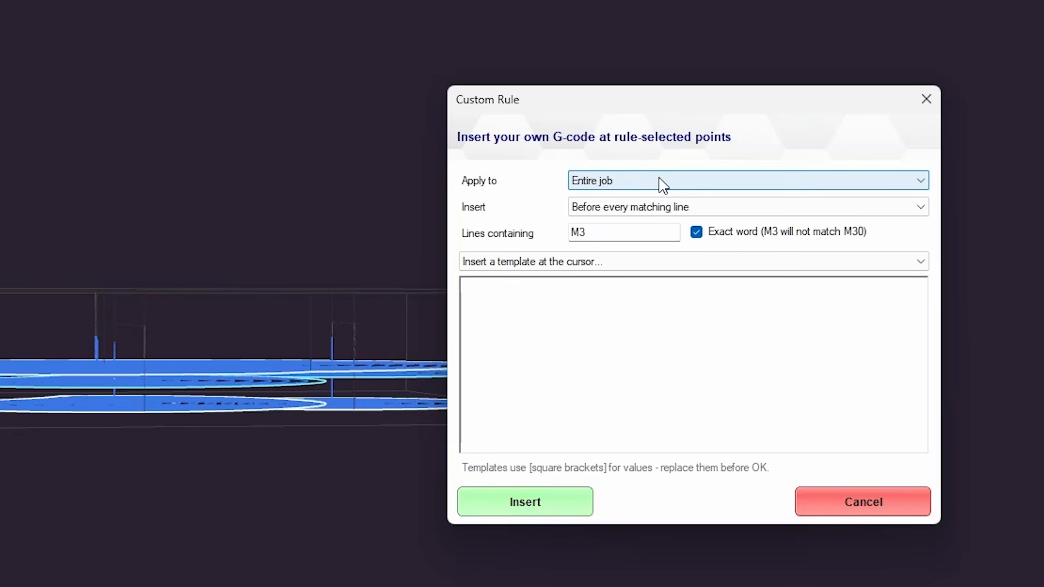
pyautogui.click(866, 230)
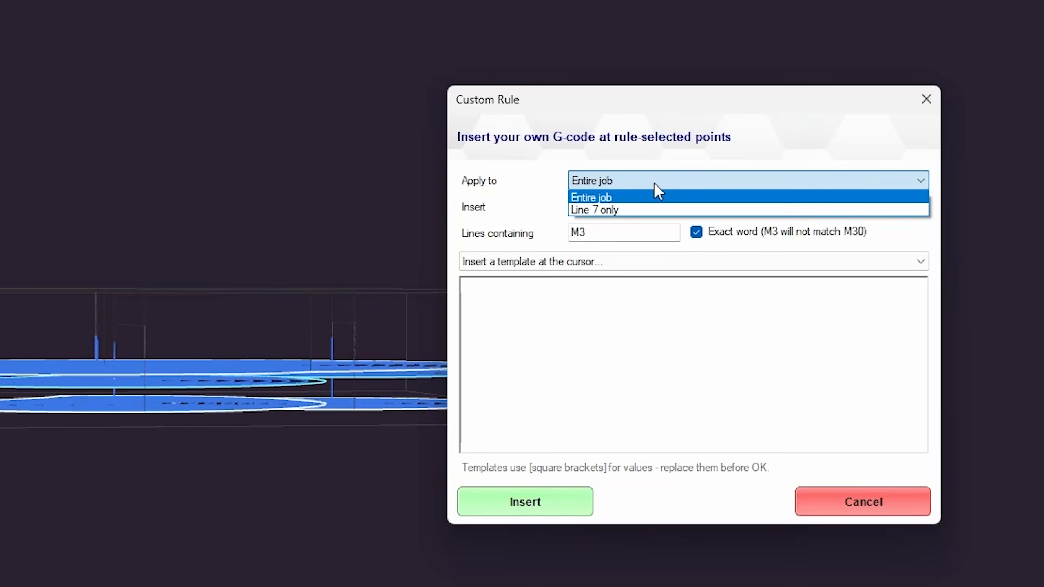
pyautogui.click(603, 198)
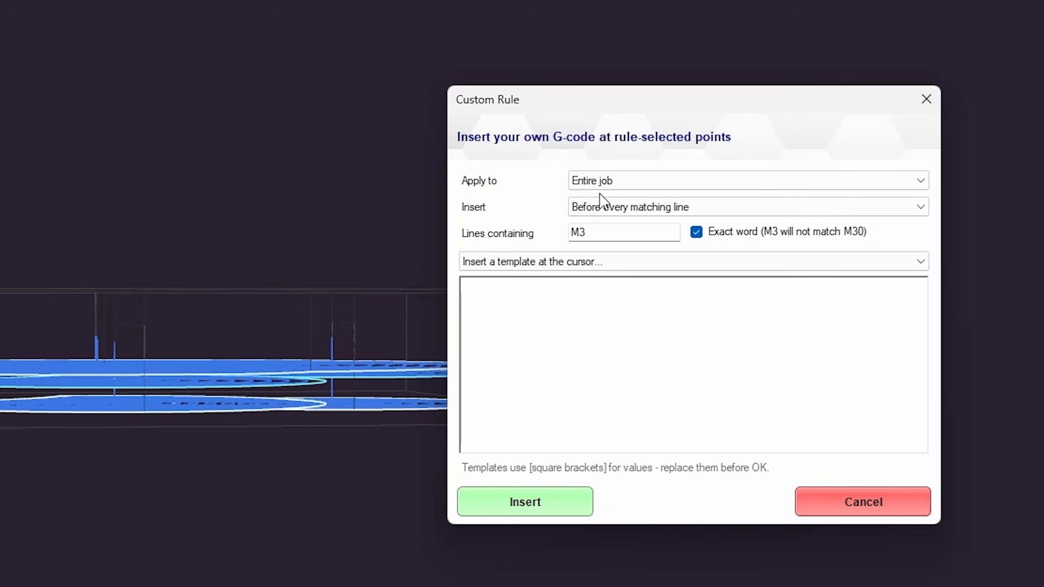
pyautogui.click(642, 212)
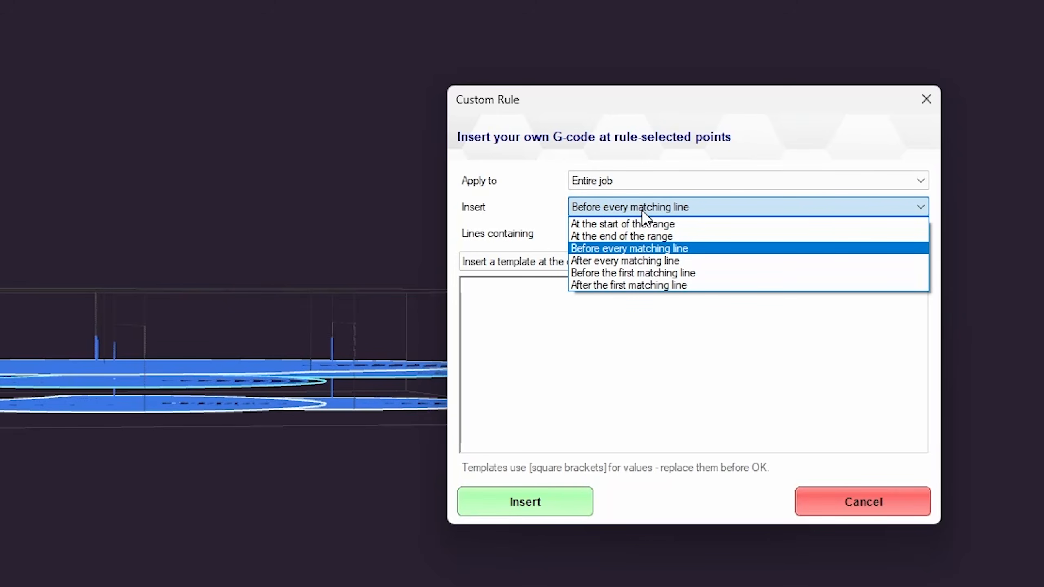
pyautogui.click(522, 206)
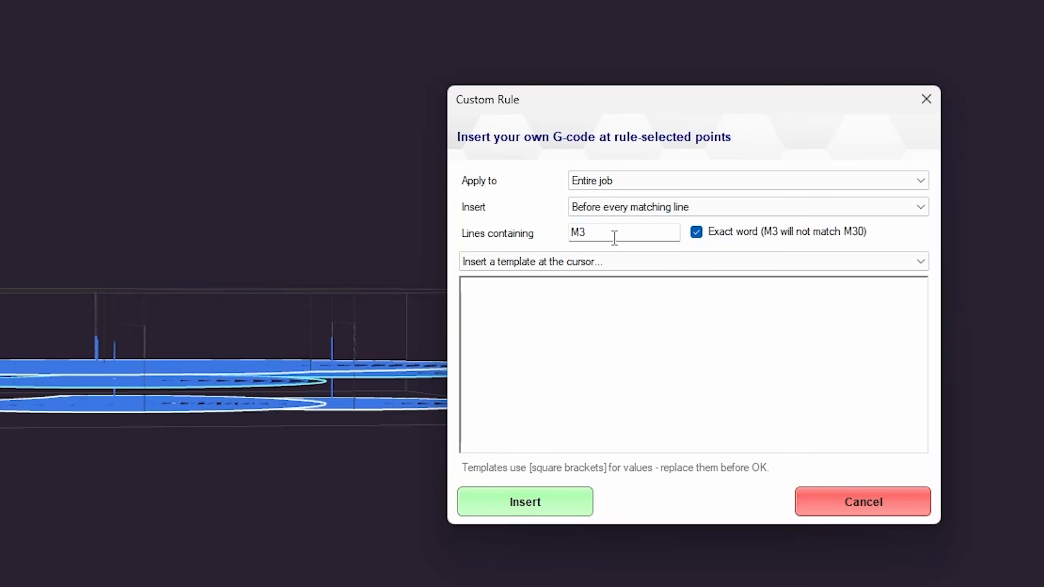
pyautogui.doubleClick(599, 233)
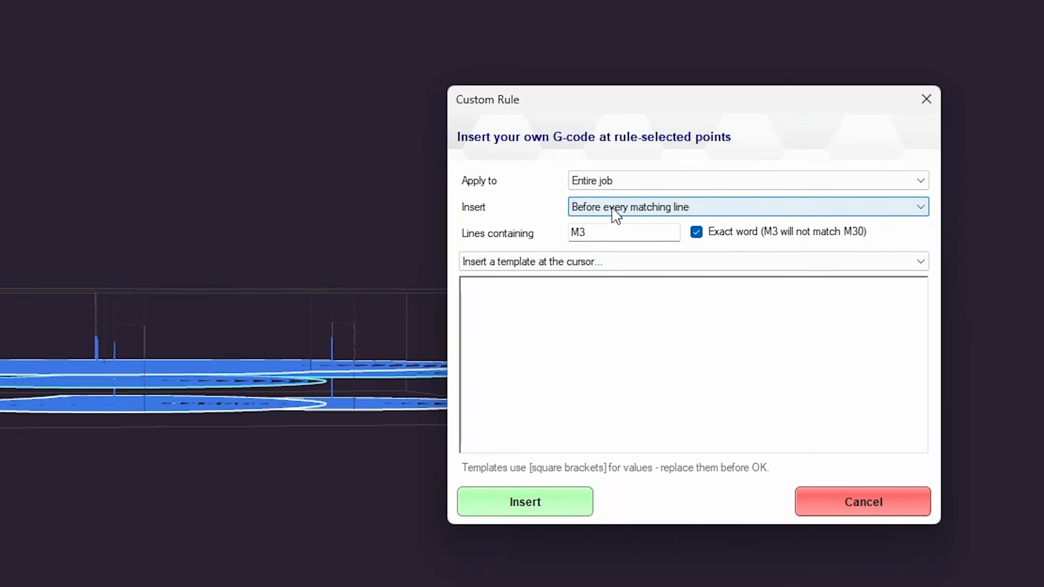
# Insert the Probe Z template with 10, feed 200, plate -3, then delete the G0 Z5 line
pyautogui.click(568, 352)
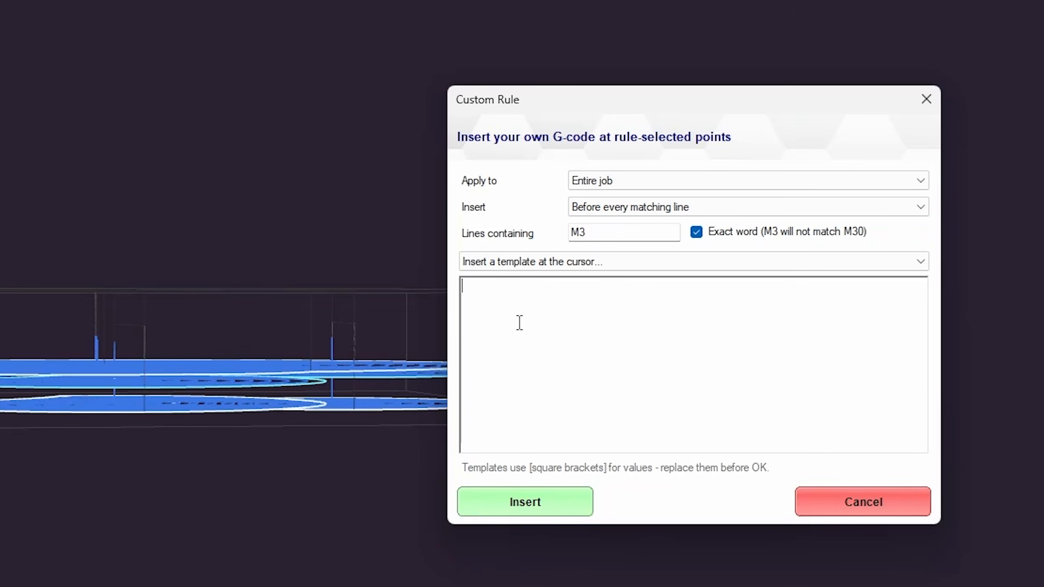
pyautogui.click(519, 263)
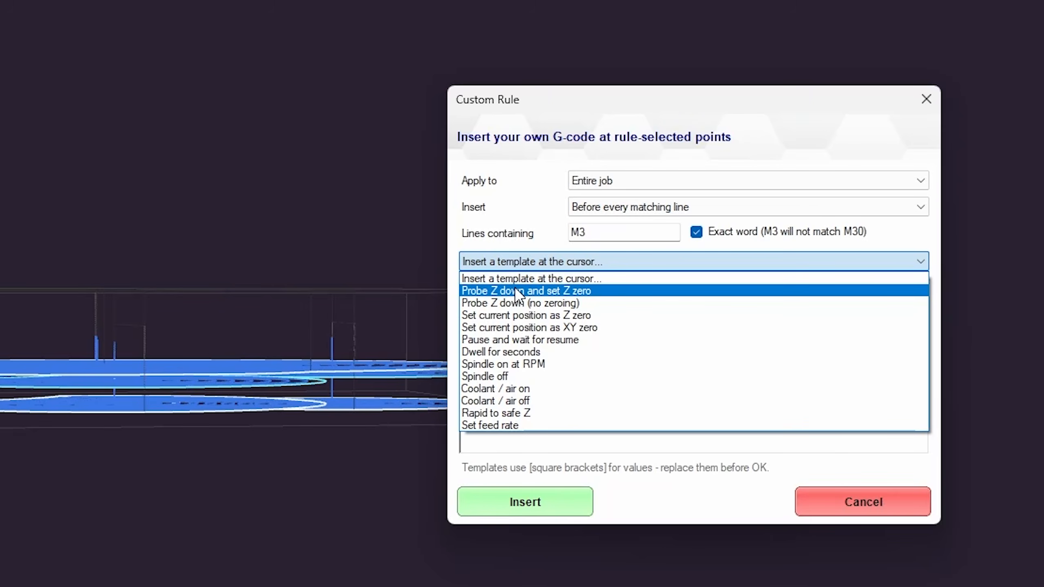
pyautogui.click(572, 291)
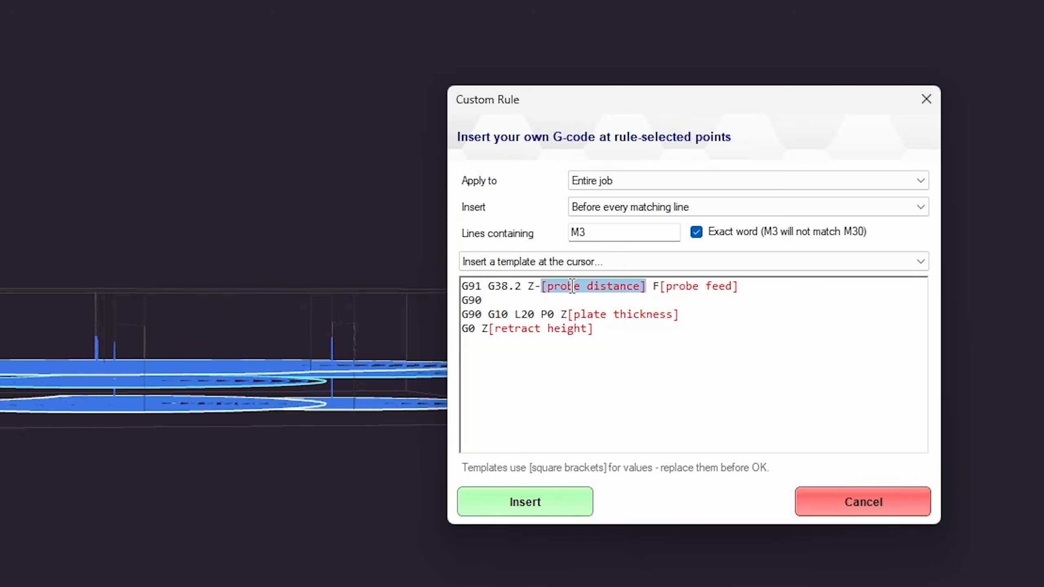
pyautogui.write('10')
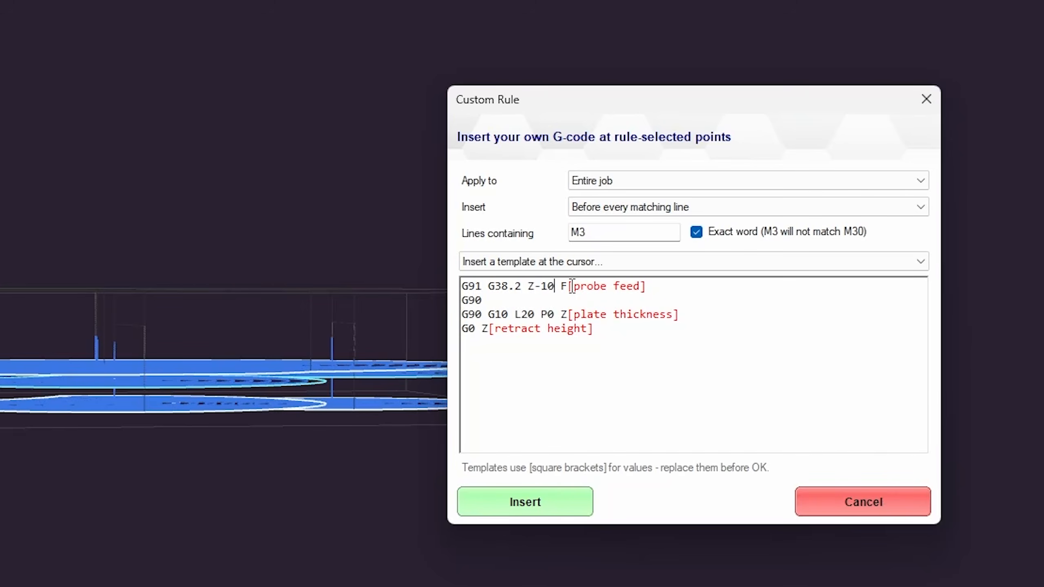
pyautogui.doubleClick(633, 286)
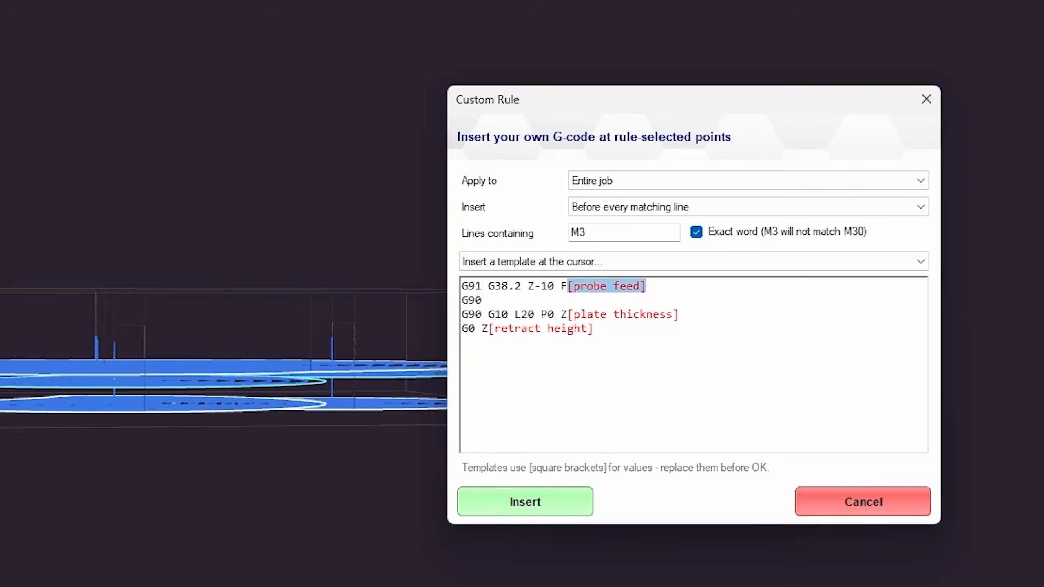
pyautogui.write('200')
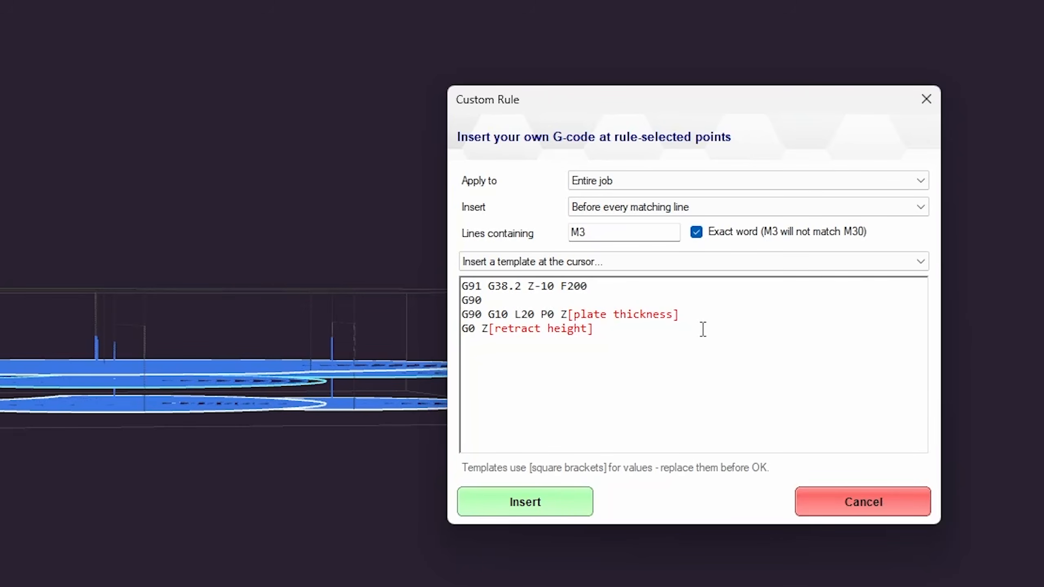
pyautogui.doubleClick(634, 314)
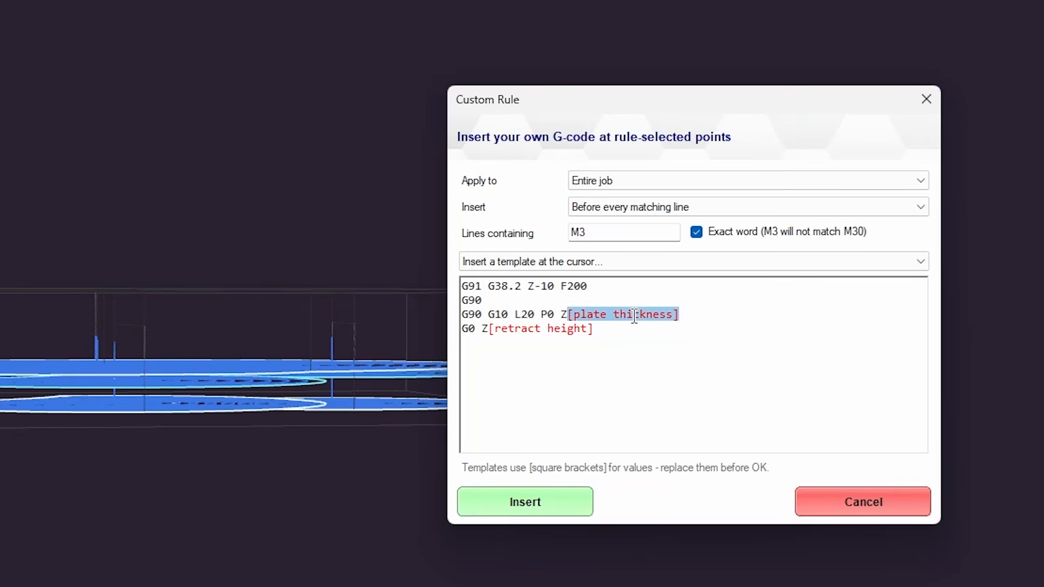
pyautogui.write('-3')
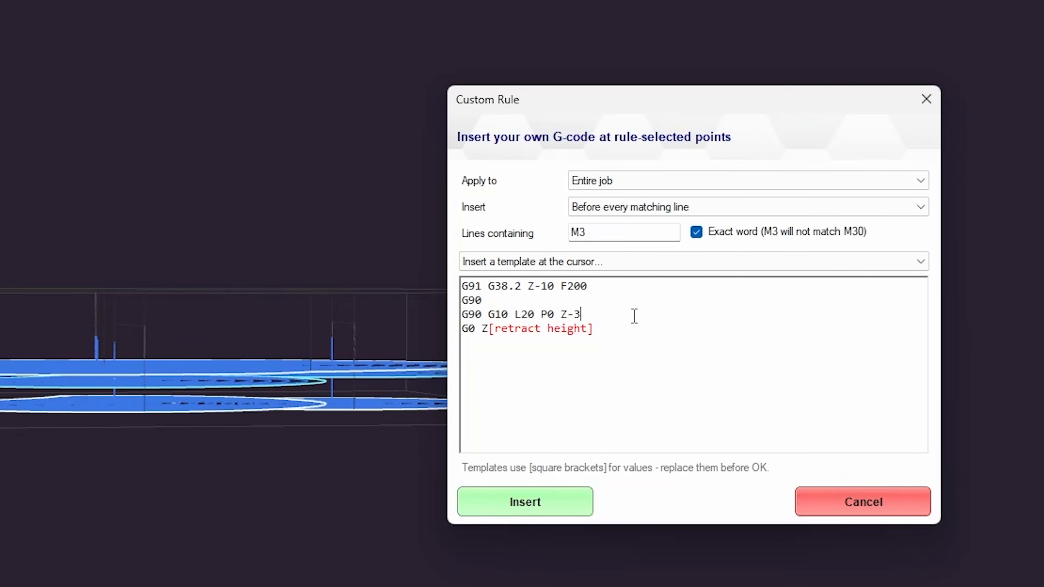
pyautogui.doubleClick(570, 331)
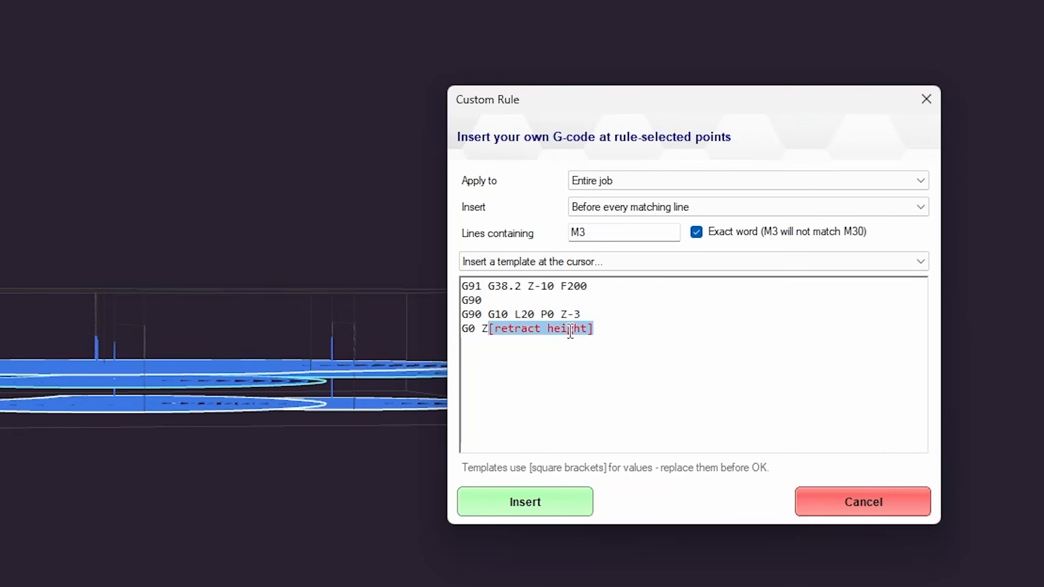
pyautogui.write('5')
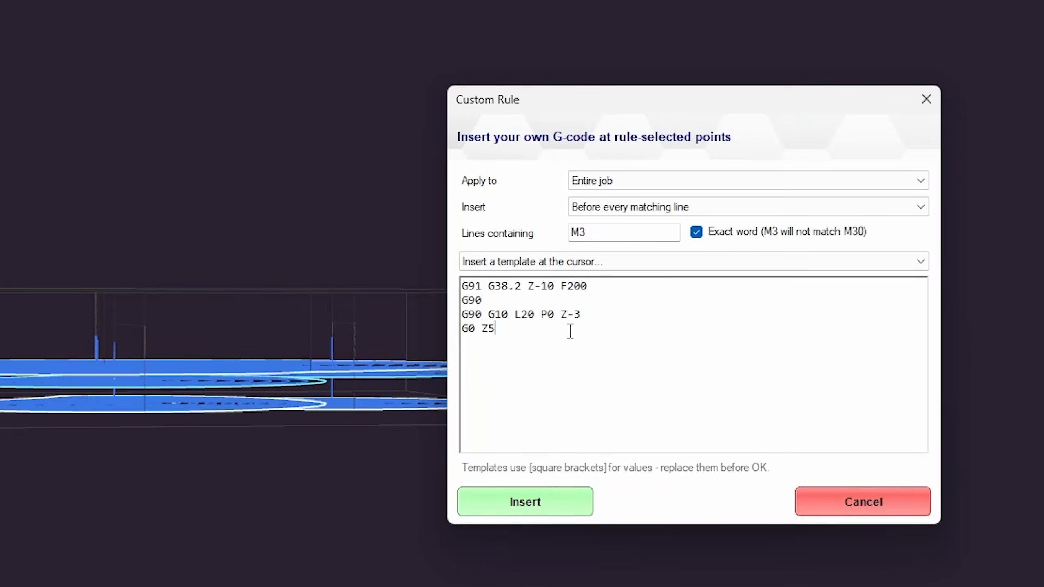
pyautogui.moveTo(536, 331); pyautogui.dragTo(384, 329)
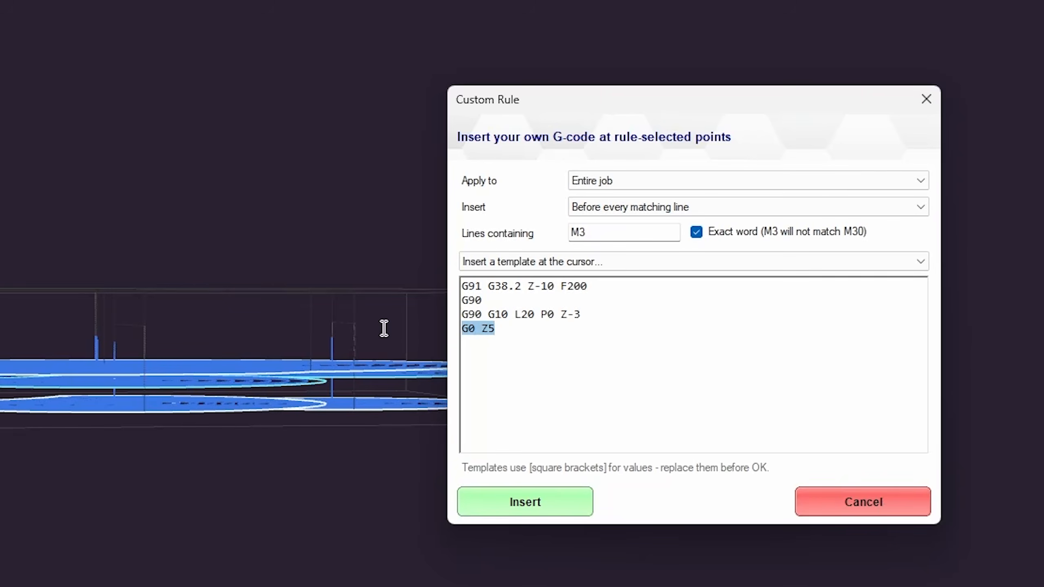
pyautogui.press('Delete')
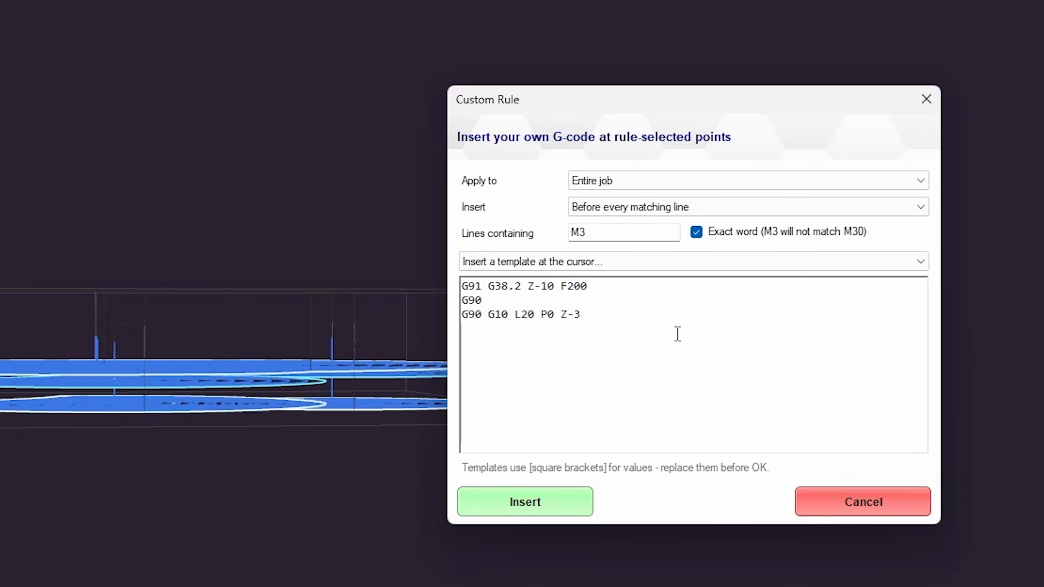
# Add a Dwell for seconds template as G4 P4 after the probe block
pyautogui.click(615, 261)
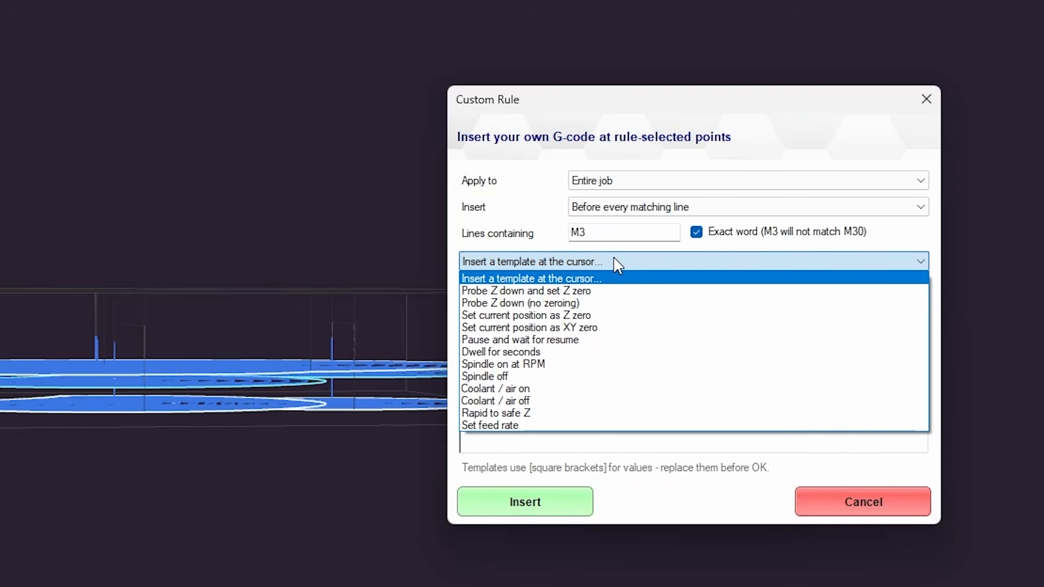
pyautogui.click(529, 350)
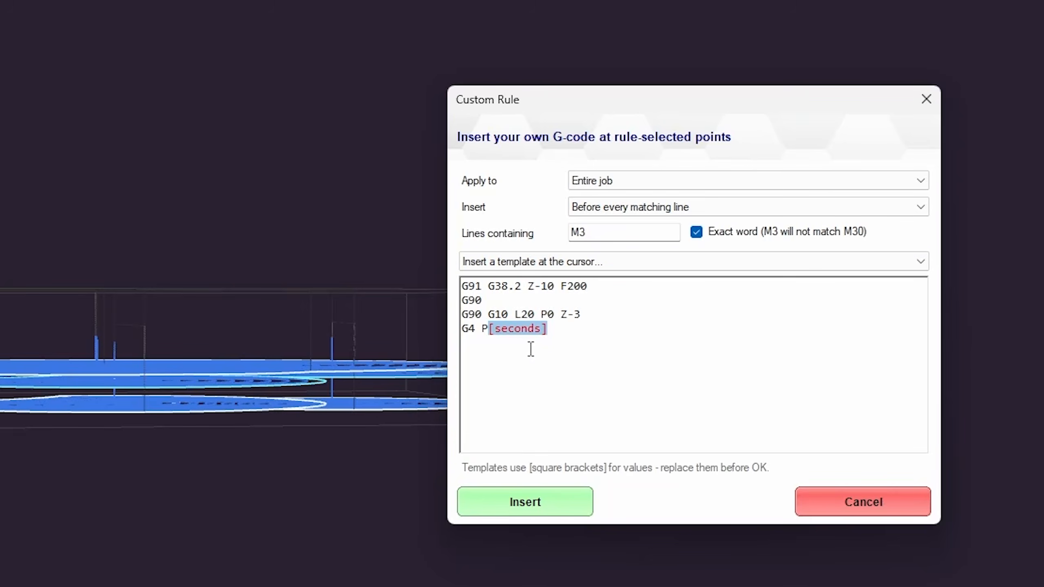
pyautogui.write('4 P4')
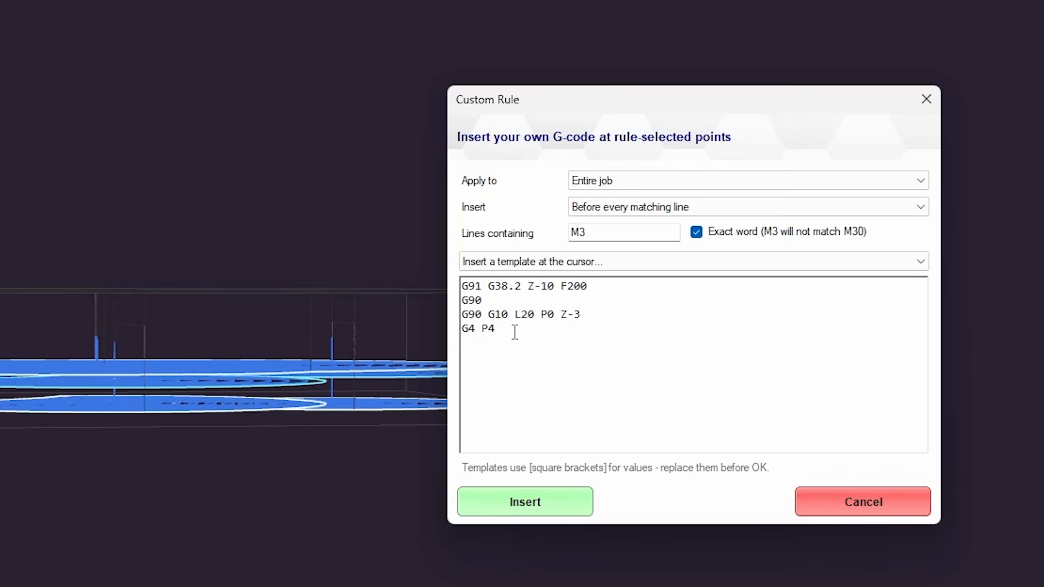
pyautogui.moveTo(514, 332); pyautogui.dragTo(434, 328)
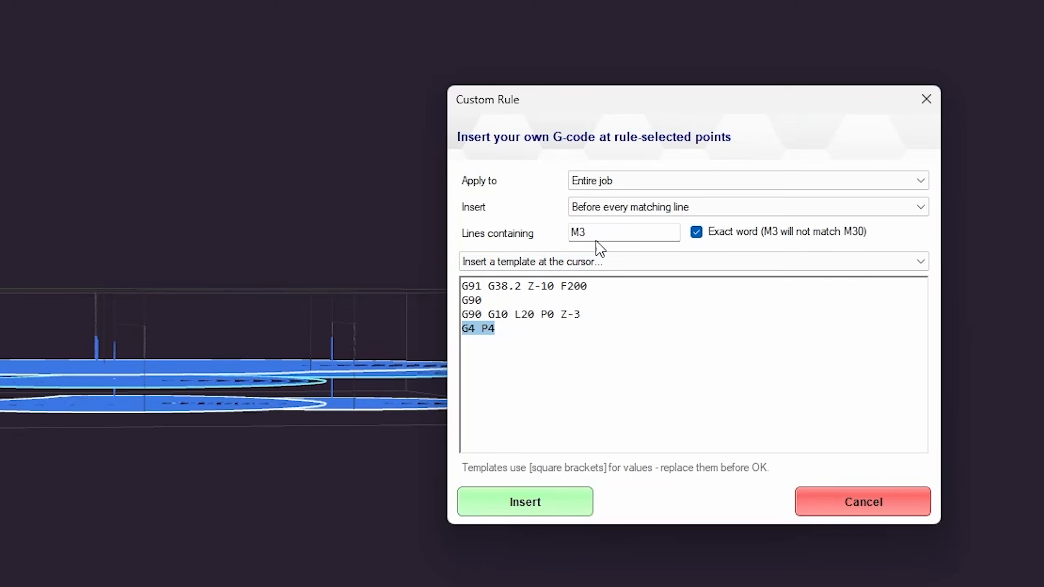
pyautogui.click(533, 329)
pyautogui.moveTo(526, 327); pyautogui.dragTo(418, 324)
pyautogui.click(558, 343)
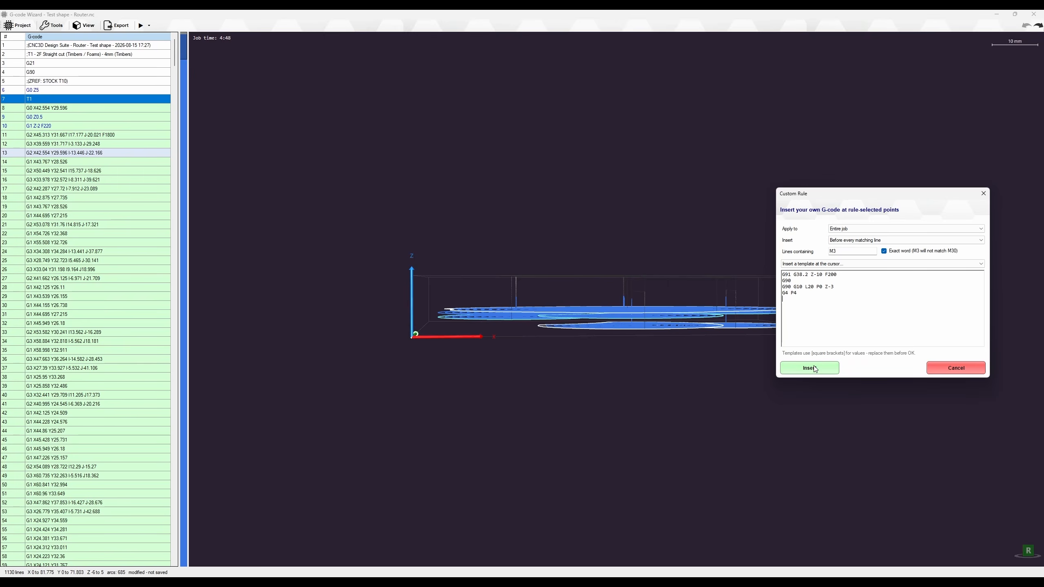
# Run the custom rule, dismiss the no-matching-lines message, and reopen the Tools menu
pyautogui.click(810, 368)
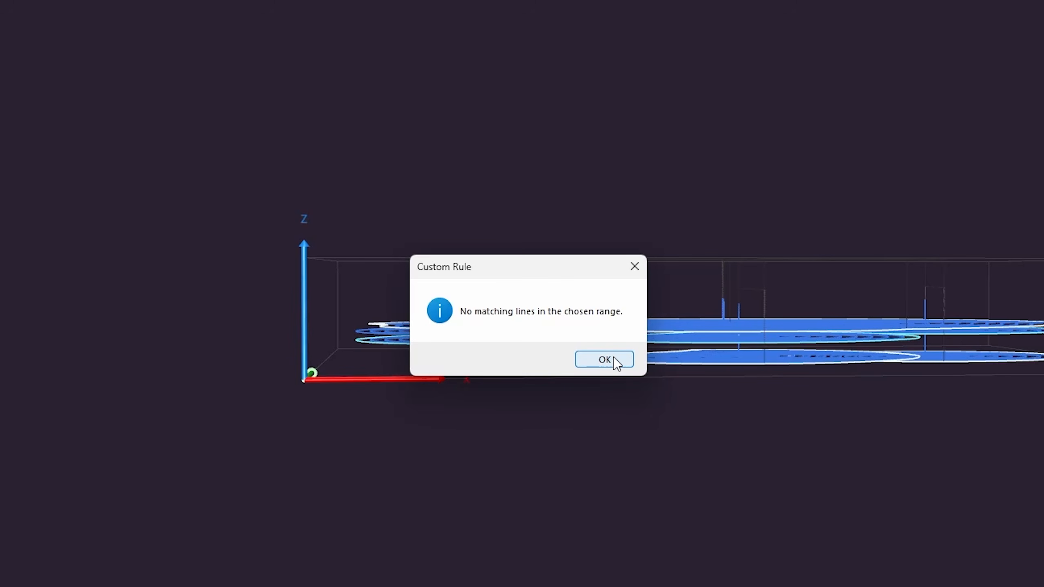
pyautogui.click(620, 359)
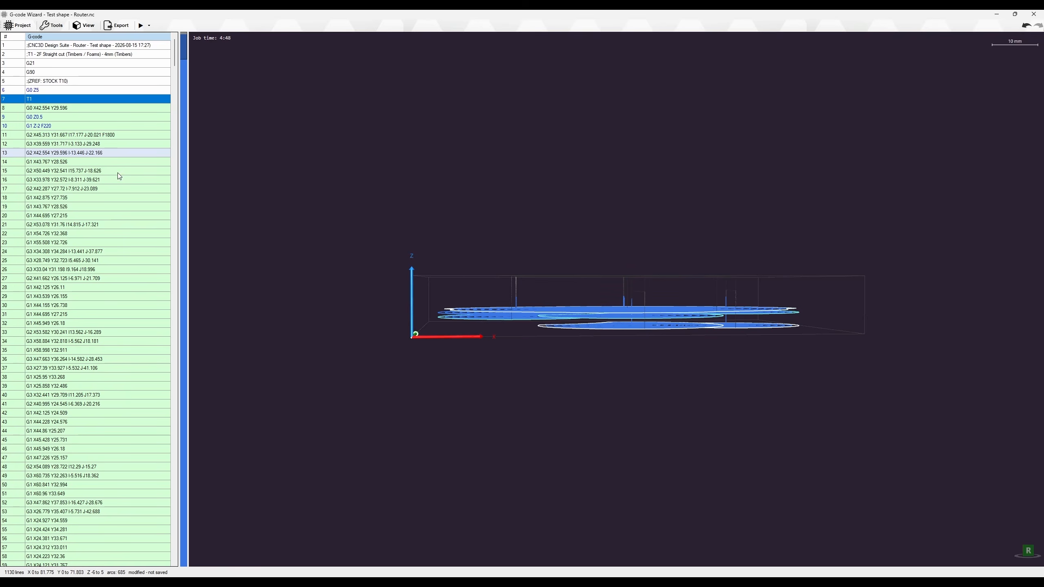
pyautogui.scroll(-3, 81, 117)
pyautogui.scroll(3, 81, 117)
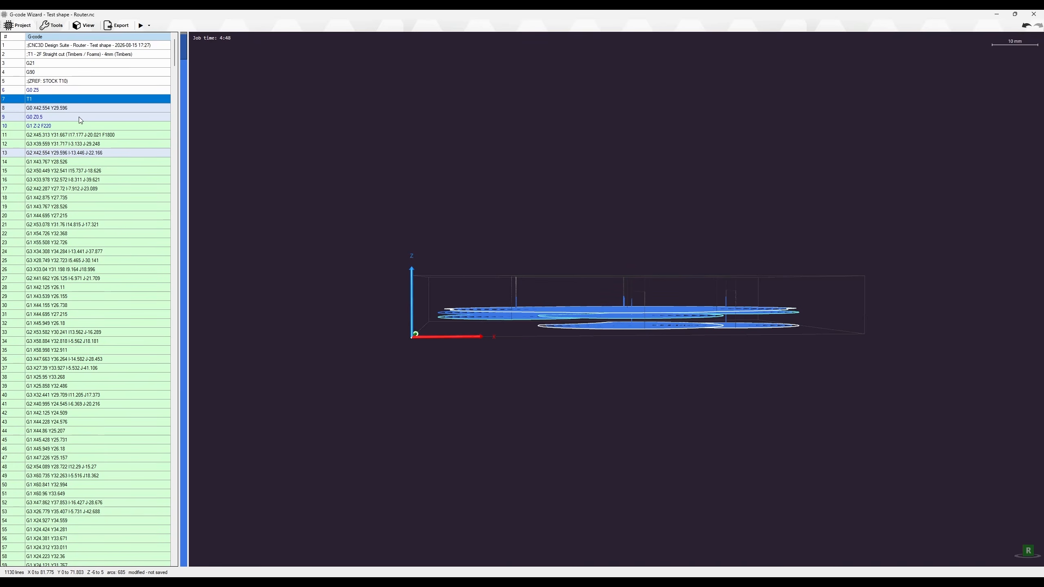
pyautogui.scroll(-2, 81, 117)
pyautogui.scroll(2, 82, 118)
pyautogui.click(54, 25)
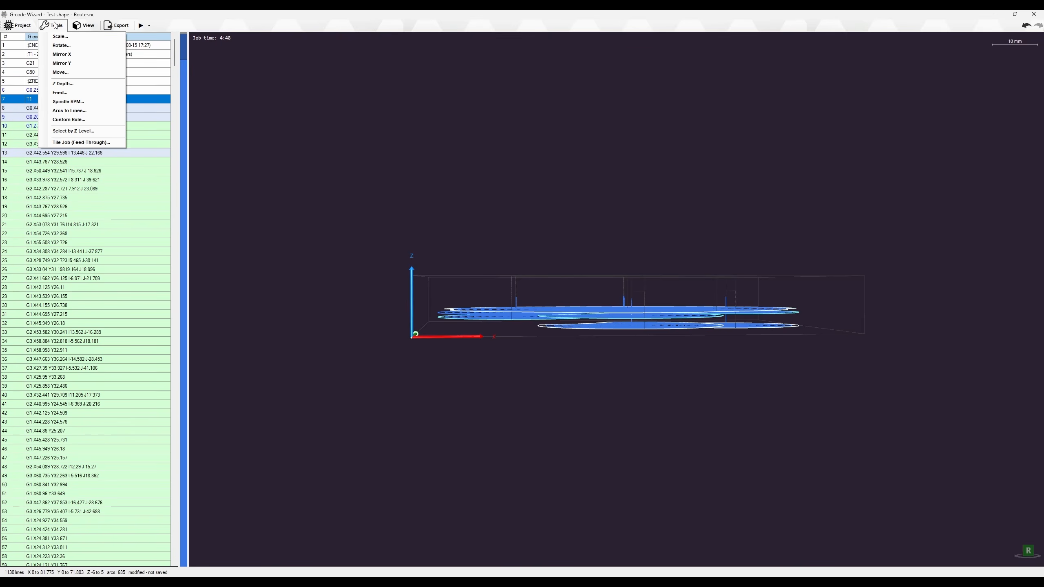
# Use Select by Z Level to select the 134 lines cutting at Z -5
pyautogui.click(65, 132)
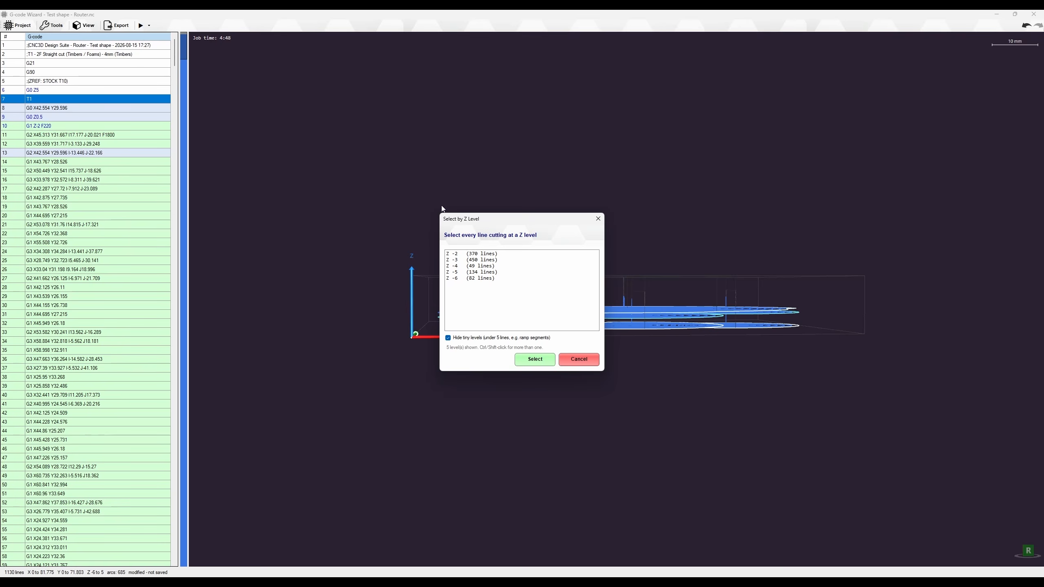
pyautogui.moveTo(492, 225); pyautogui.dragTo(869, 194)
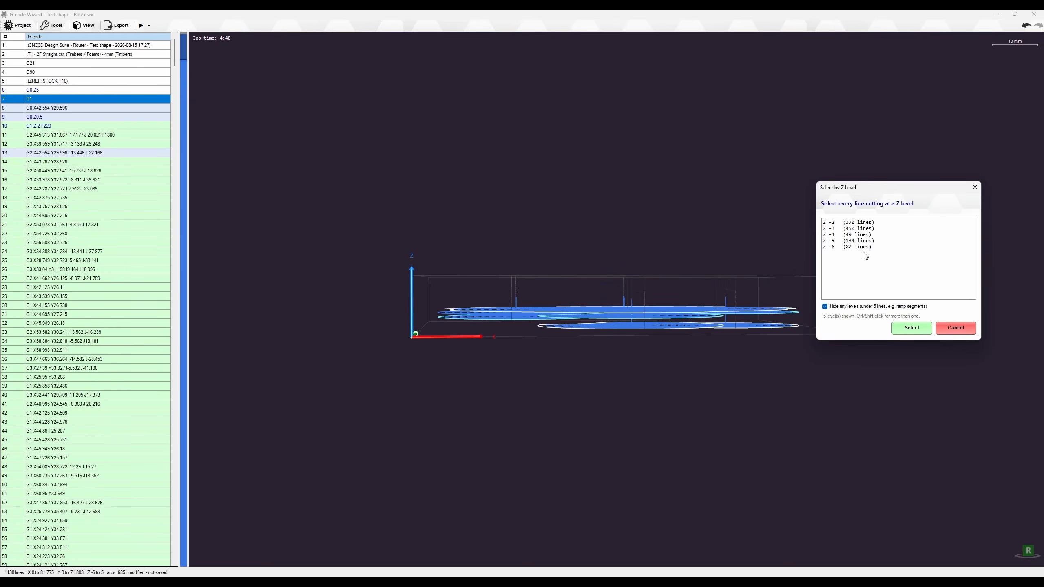
pyautogui.click(854, 242)
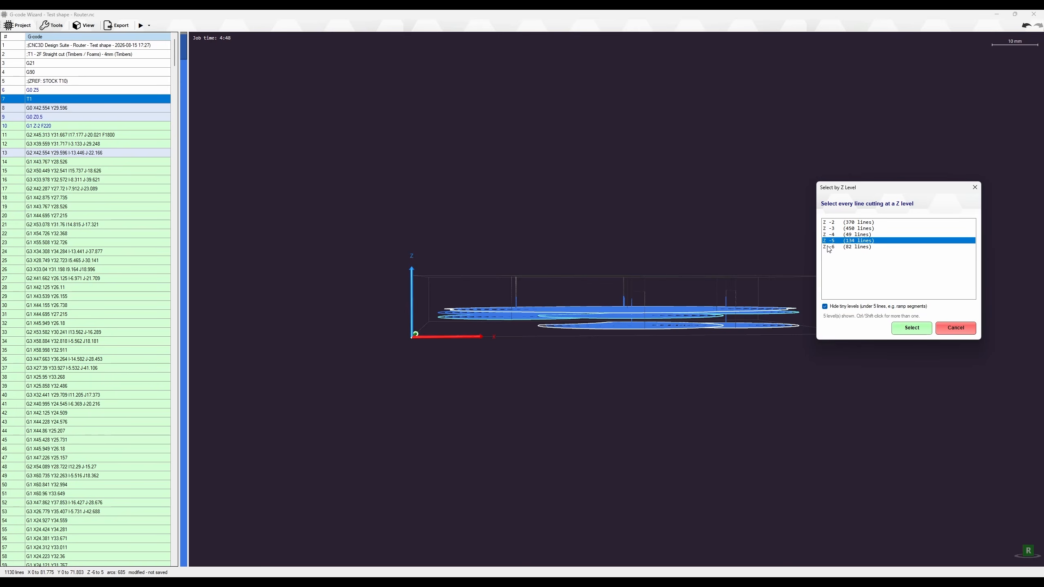
pyautogui.click(906, 329)
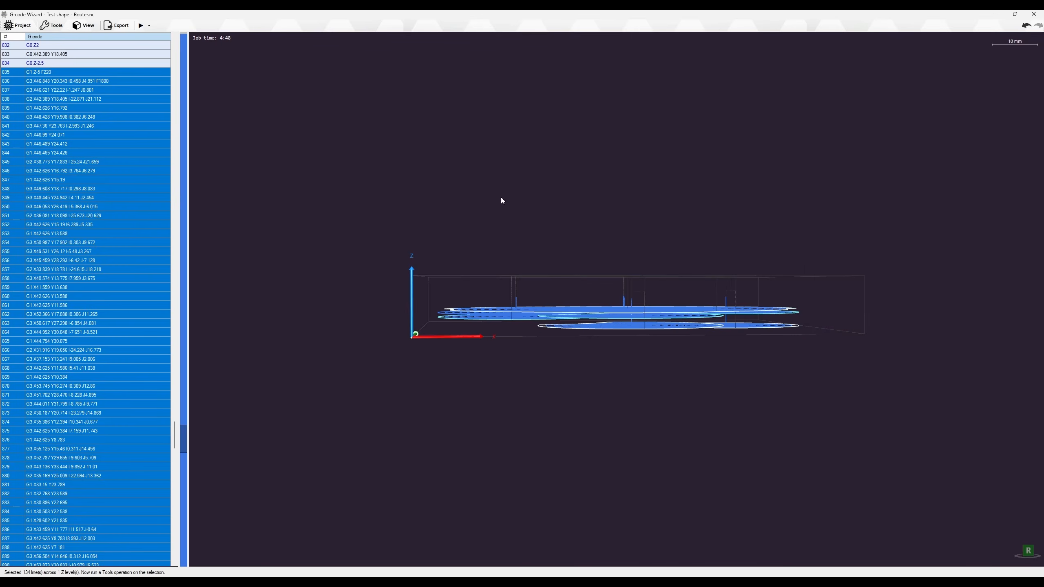
pyautogui.scroll(3, 260, 262)
pyautogui.scroll(1, 159, 270)
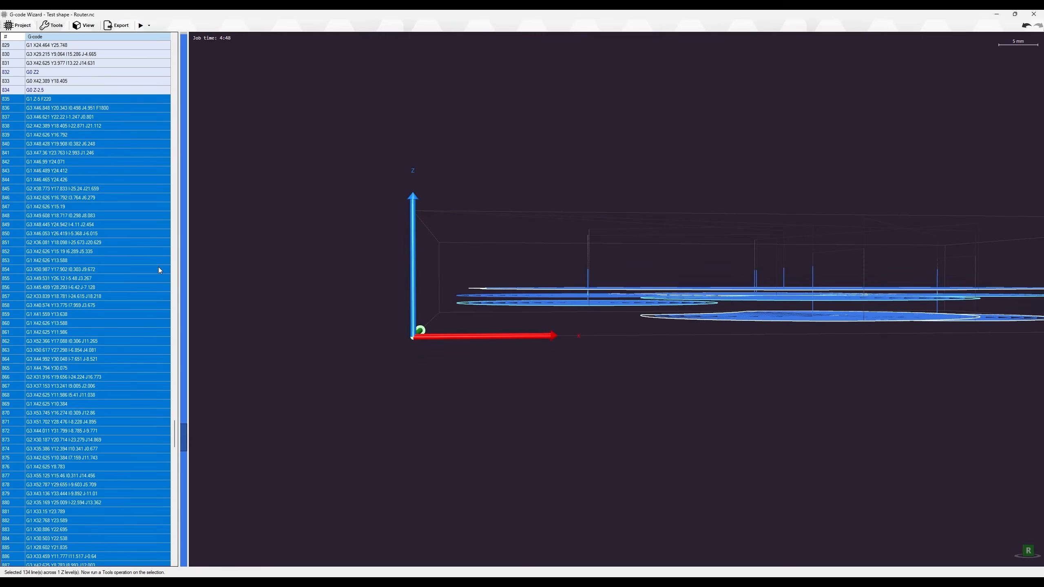
pyautogui.moveTo(174, 442); pyautogui.dragTo(142, 433)
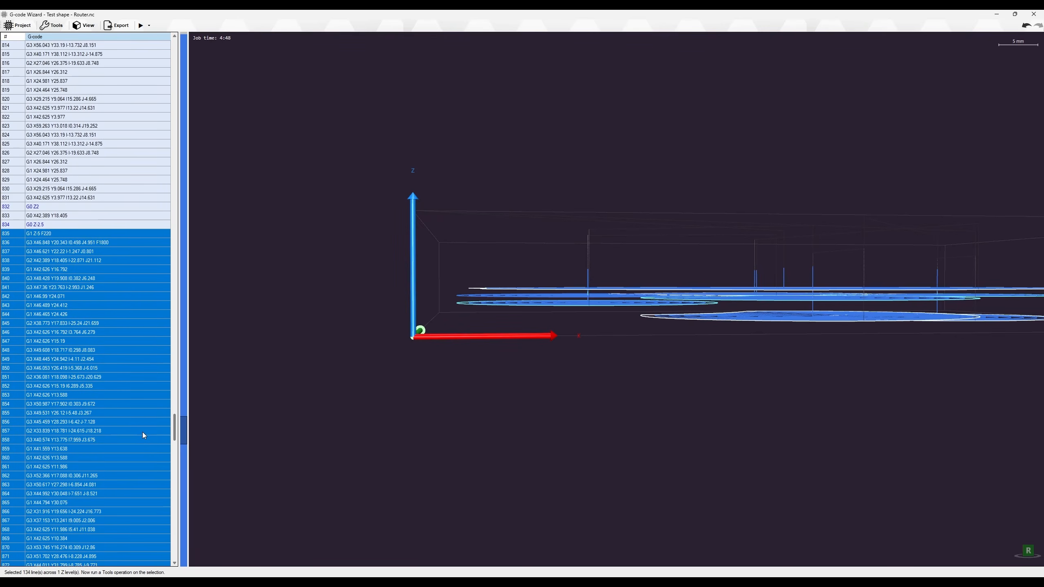
# Open the Custom Rule dialog, cancel it unused, and reopen the Tools menu
pyautogui.click(50, 26)
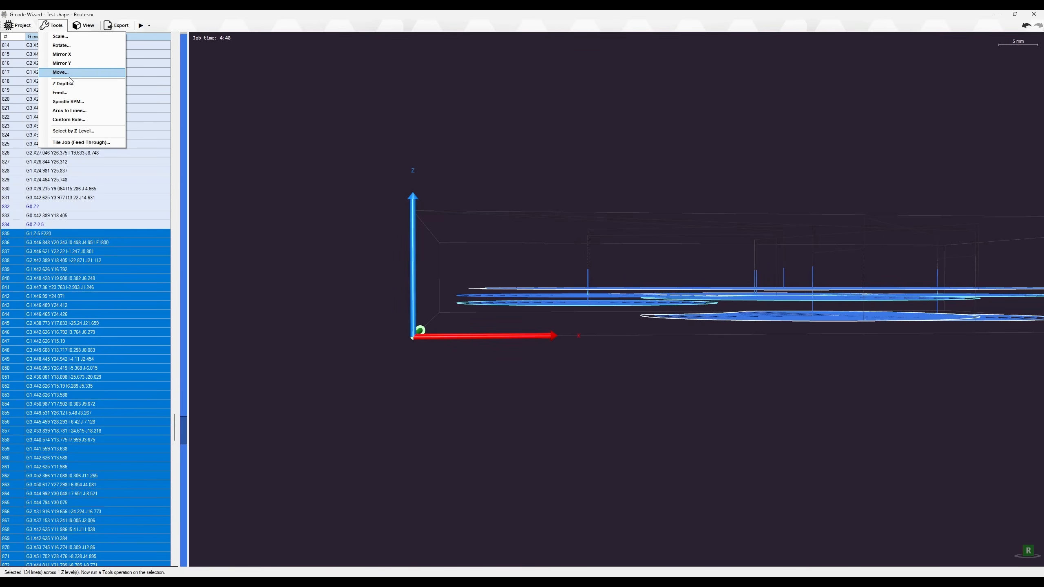
pyautogui.click(70, 119)
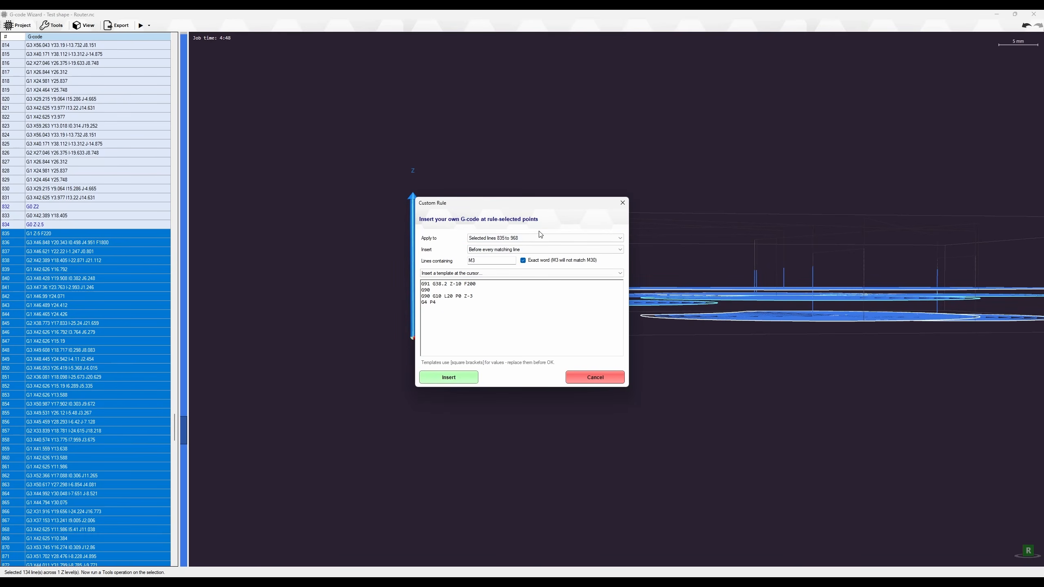
pyautogui.click(589, 382)
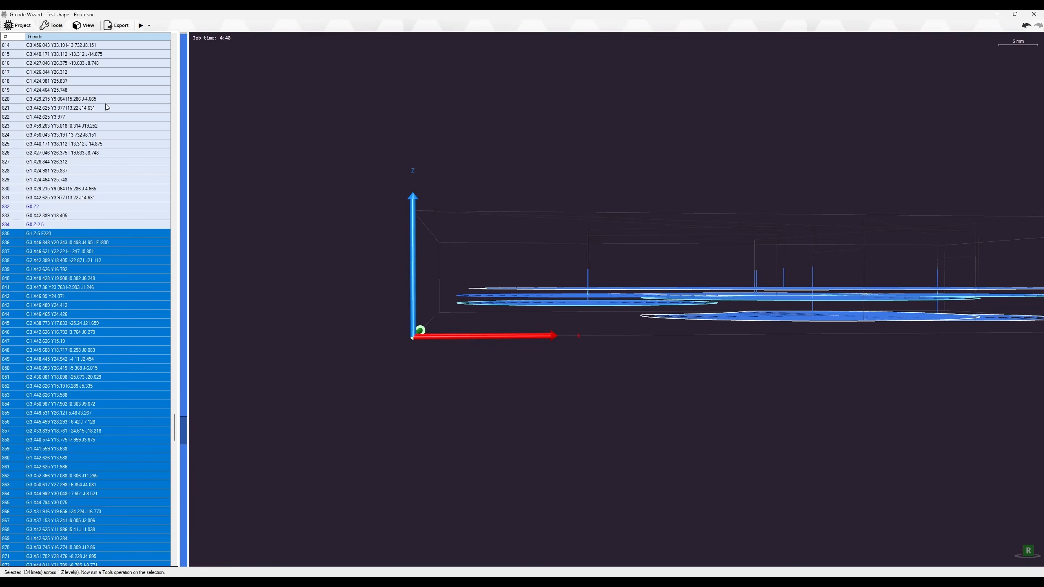
pyautogui.click(53, 27)
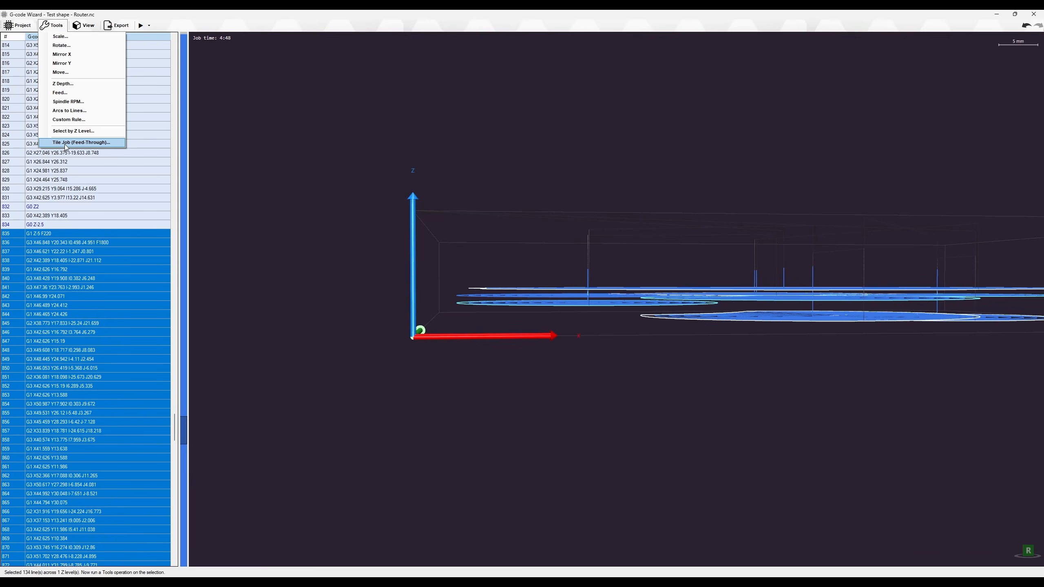
# Open Tile Job (Feed-Through) and keep X as the slide axis
pyautogui.click(269, 291)
pyautogui.moveTo(575, 240); pyautogui.dragTo(676, 208, button='right')
pyautogui.scroll(-5, 675, 208)
pyautogui.click(54, 26)
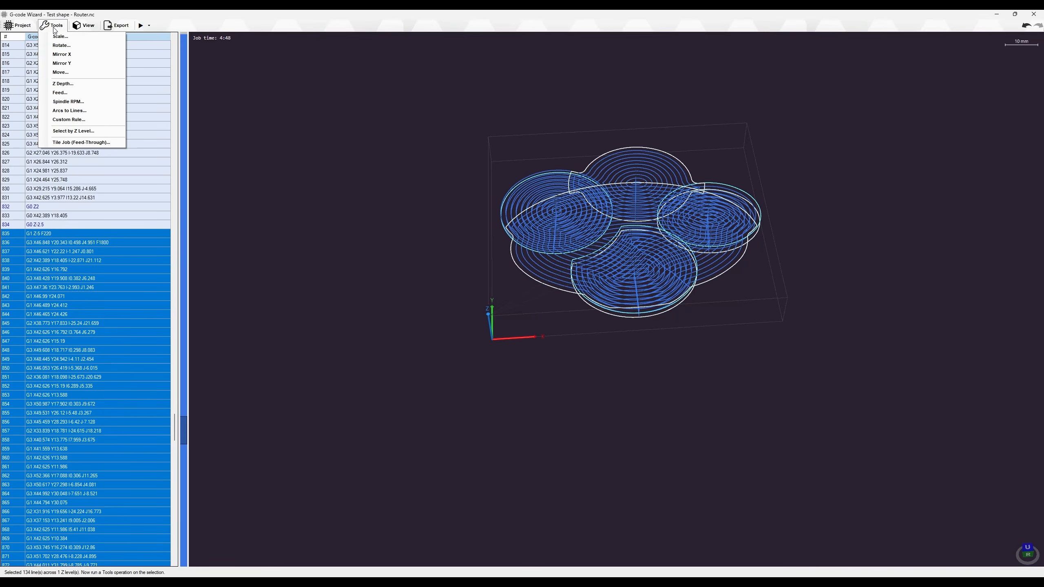
pyautogui.click(81, 142)
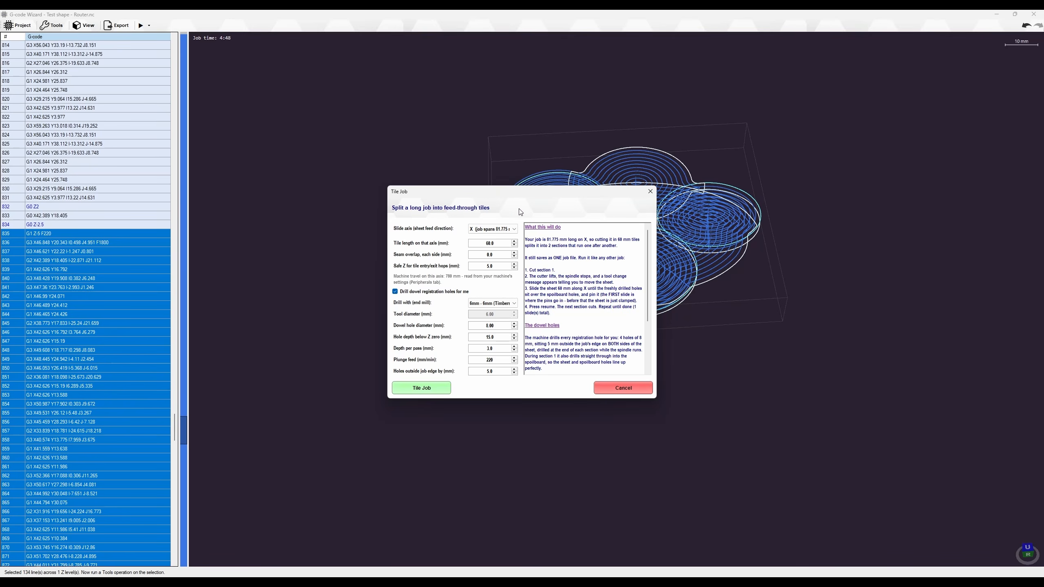
pyautogui.moveTo(501, 192); pyautogui.dragTo(345, 176)
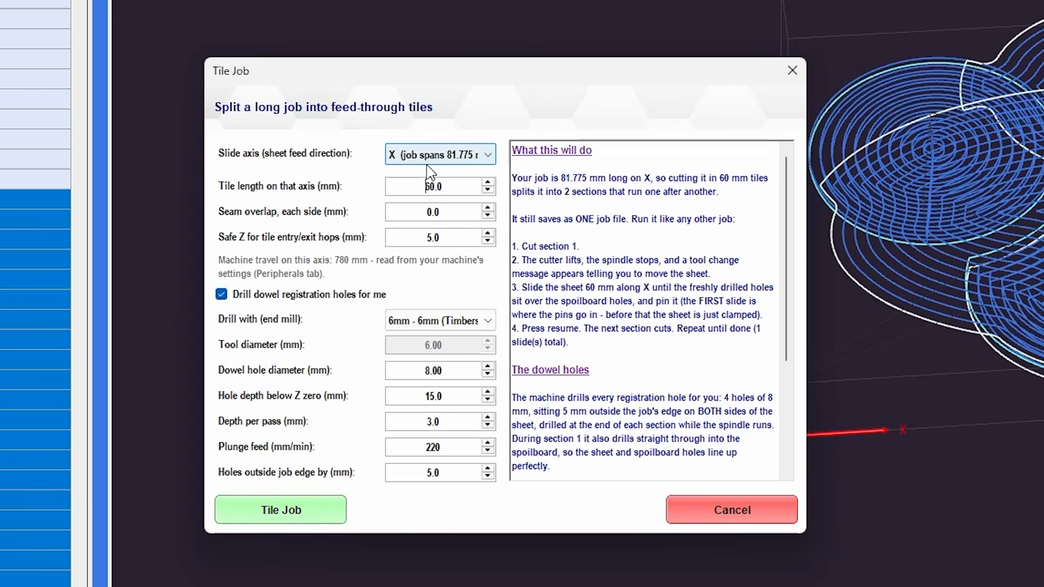
pyautogui.click(335, 214)
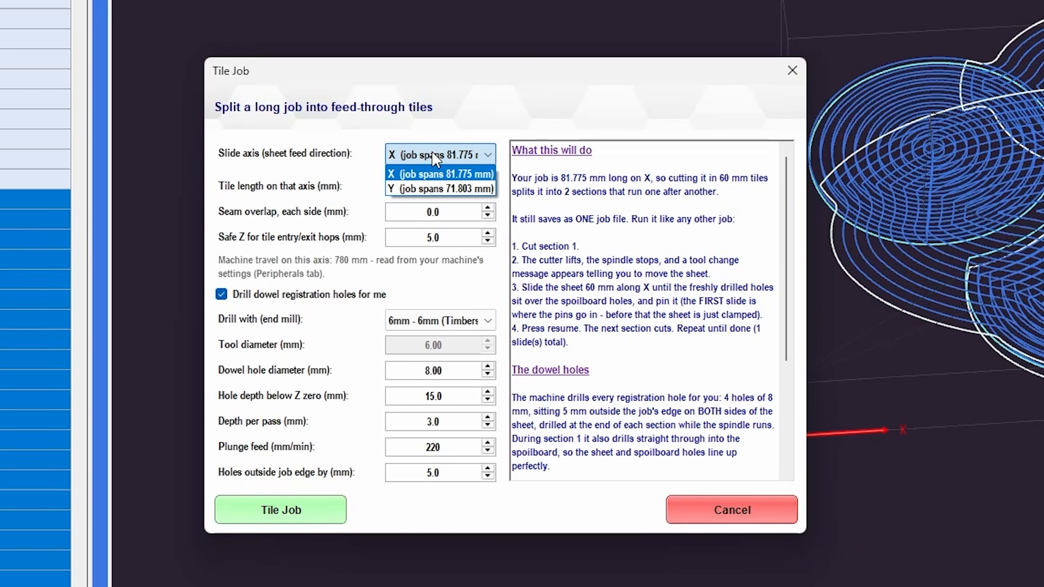
pyautogui.click(433, 155)
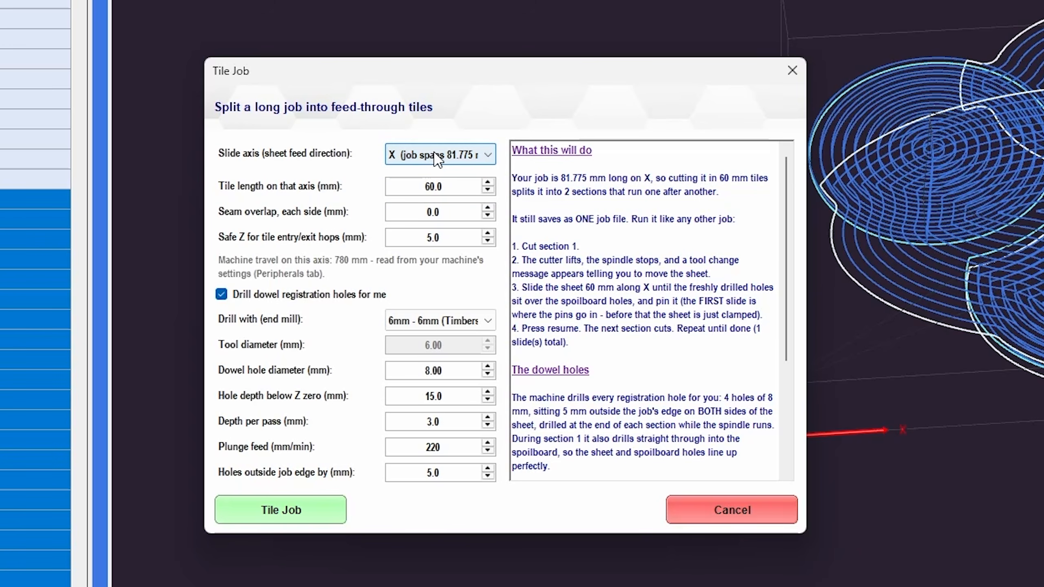
# Keep dowel registration holes enabled and set the hole depth to 5
pyautogui.scroll(-4, 659, 217)
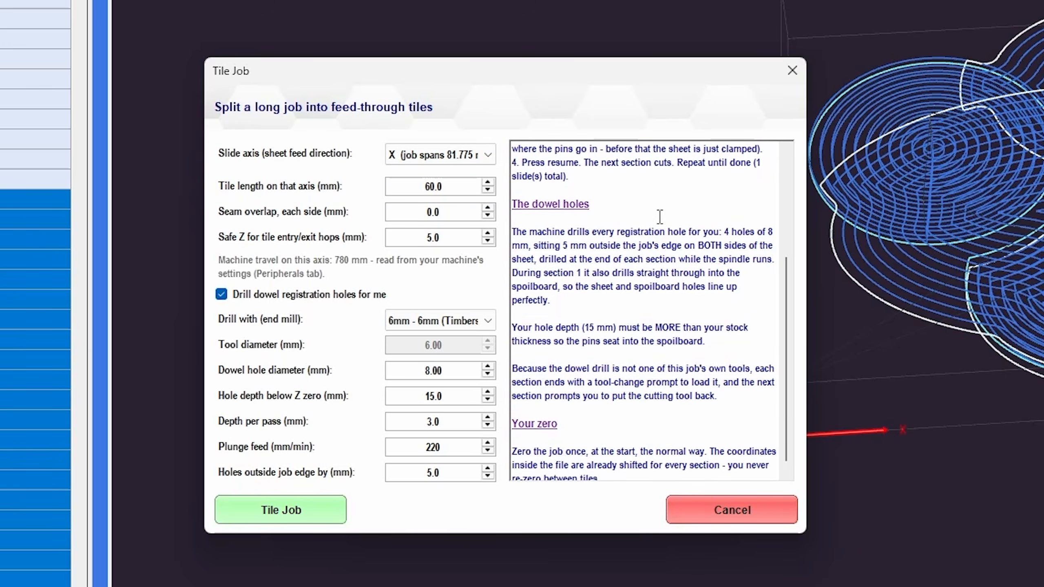
pyautogui.scroll(4, 675, 289)
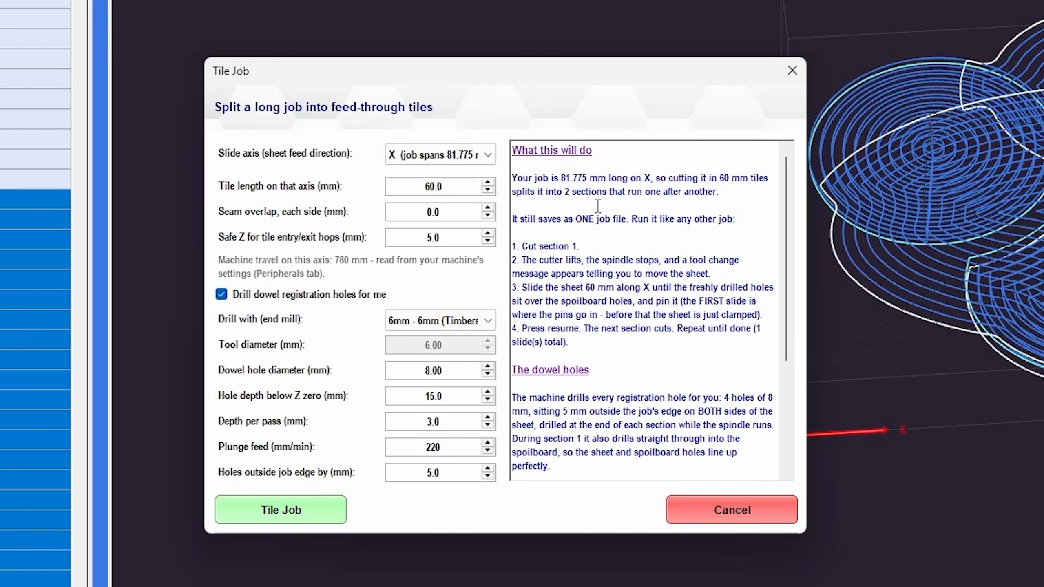
pyautogui.scroll(-2, 631, 178)
pyautogui.scroll(-4, 630, 178)
pyautogui.scroll(6, 645, 189)
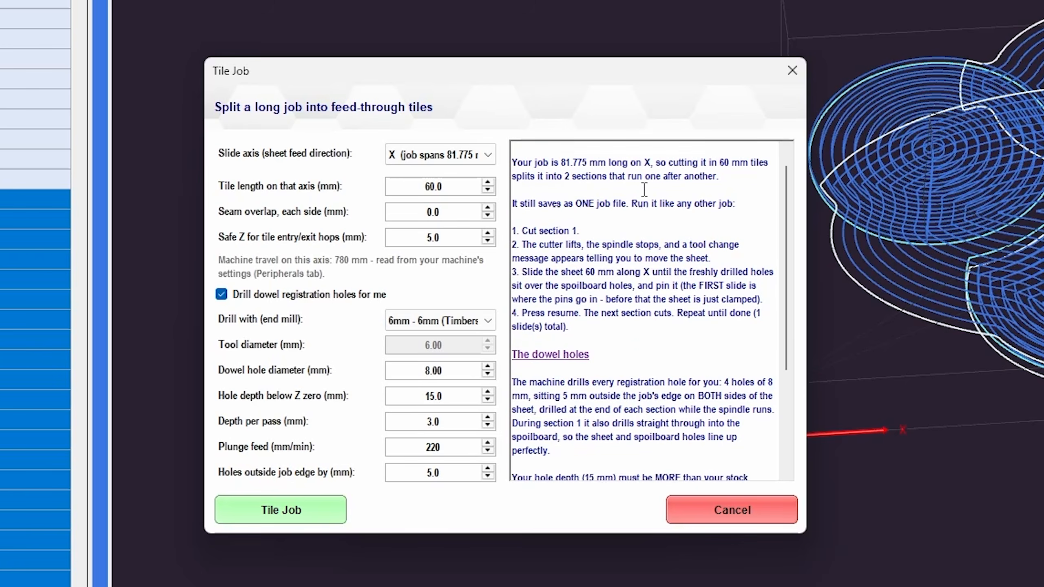
pyautogui.click(251, 294)
pyautogui.click(242, 295)
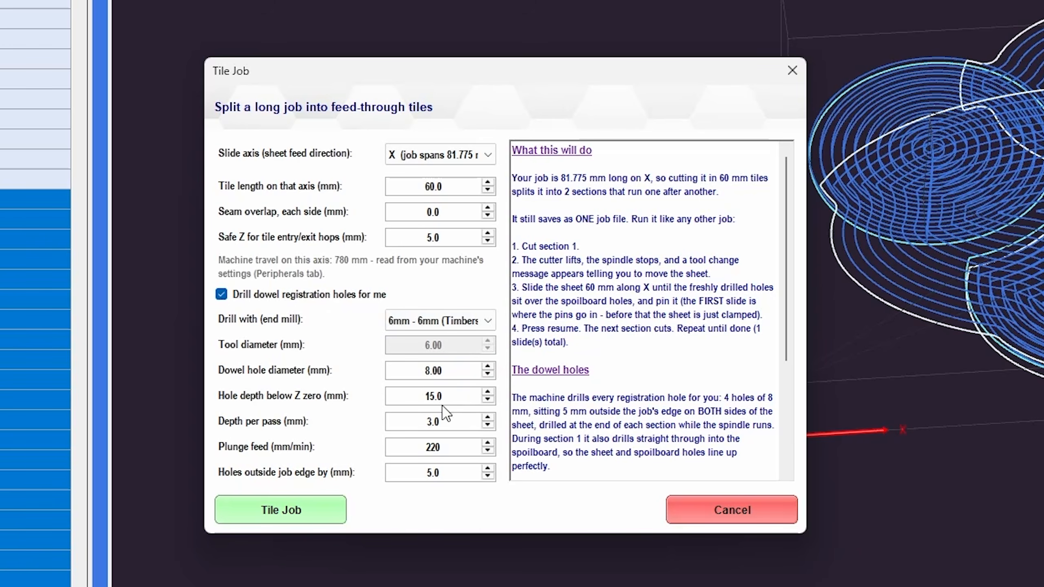
pyautogui.click(418, 395)
pyautogui.write('5')
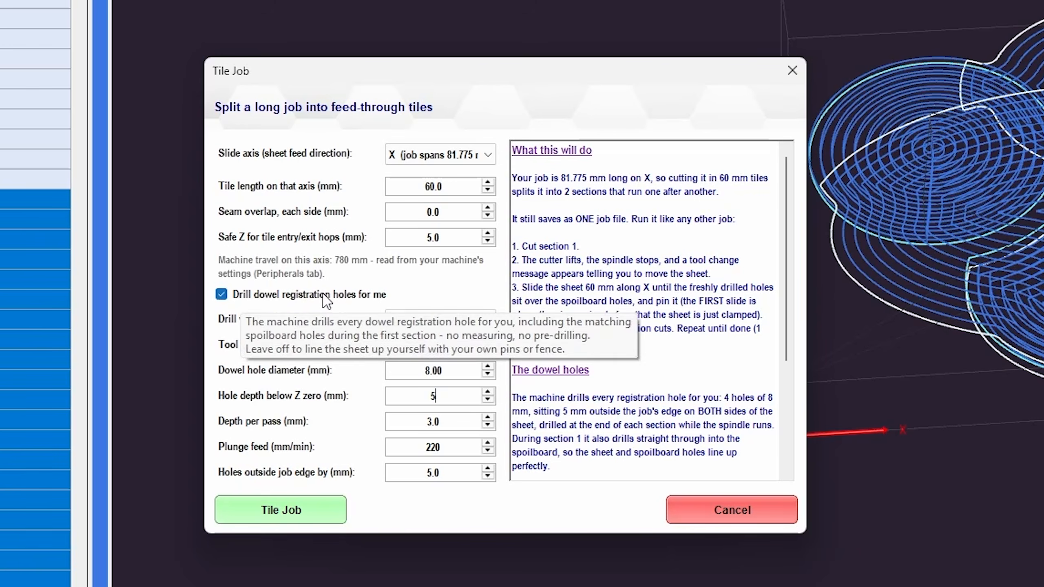
# Choose T1 - 4mm end mill under Drill with for the dowel holes
pyautogui.click(439, 323)
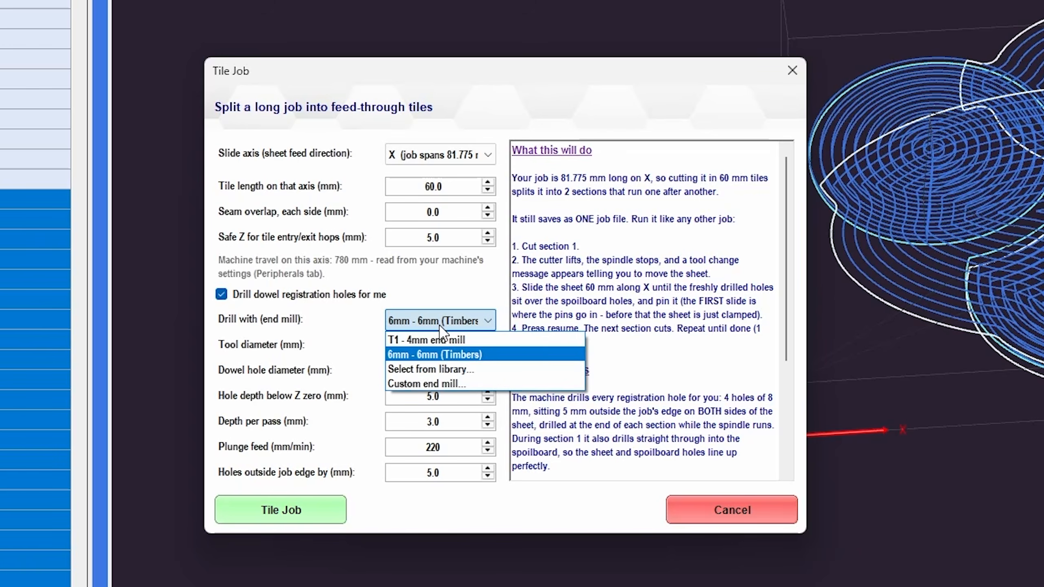
pyautogui.click(431, 369)
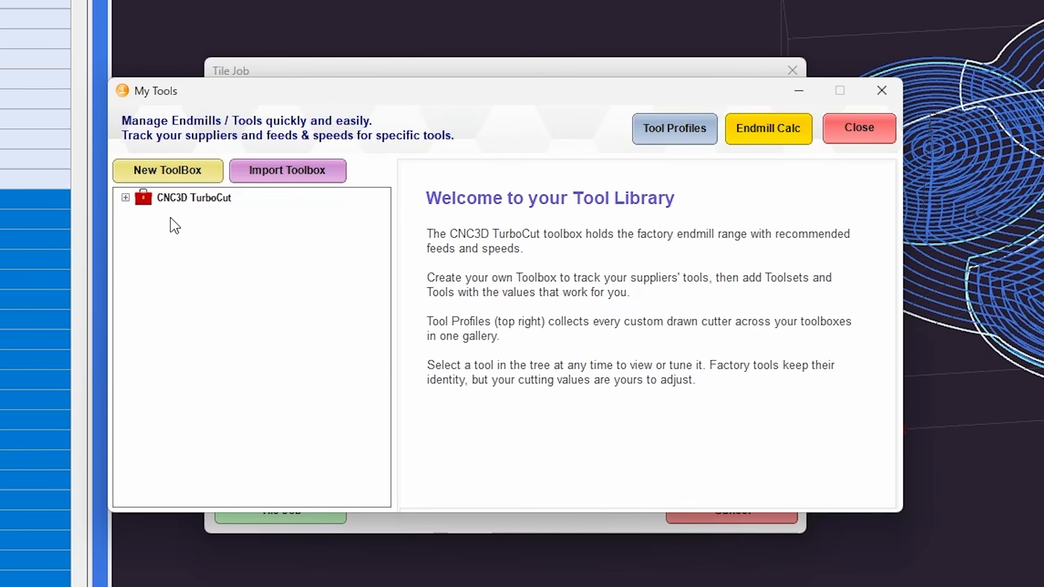
pyautogui.click(125, 198)
pyautogui.click(135, 215)
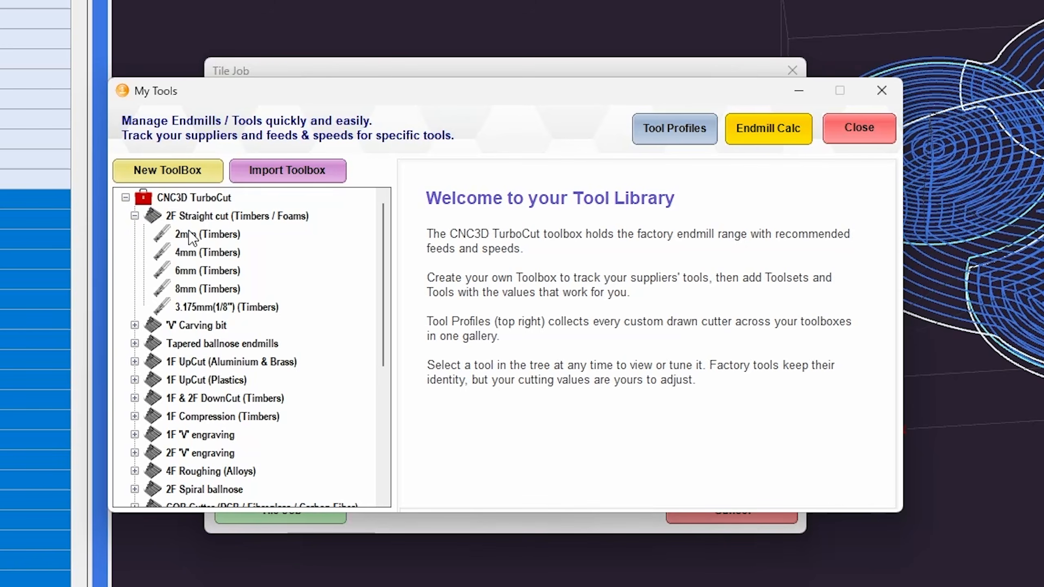
pyautogui.click(858, 131)
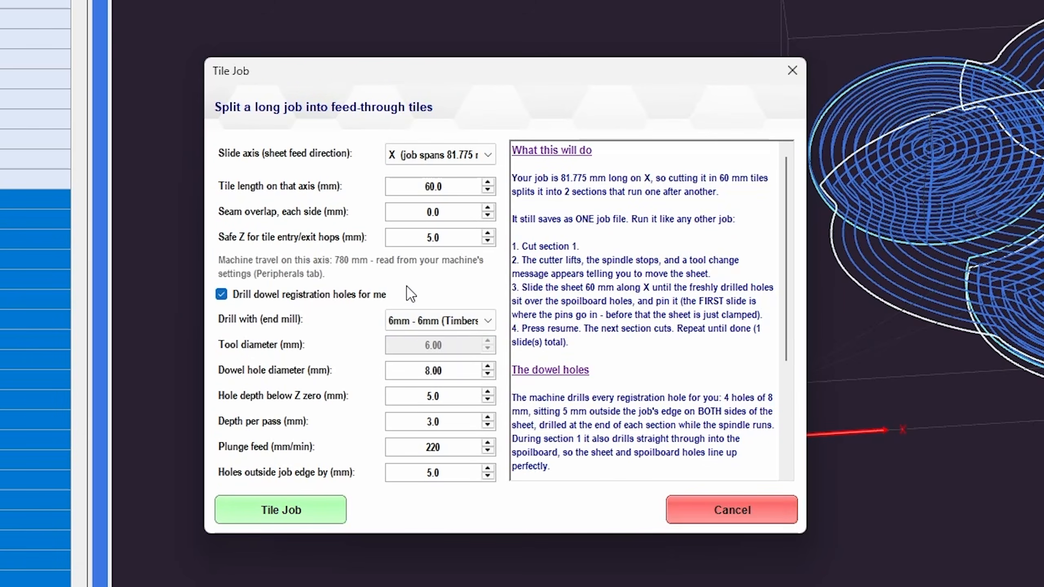
pyautogui.click(459, 321)
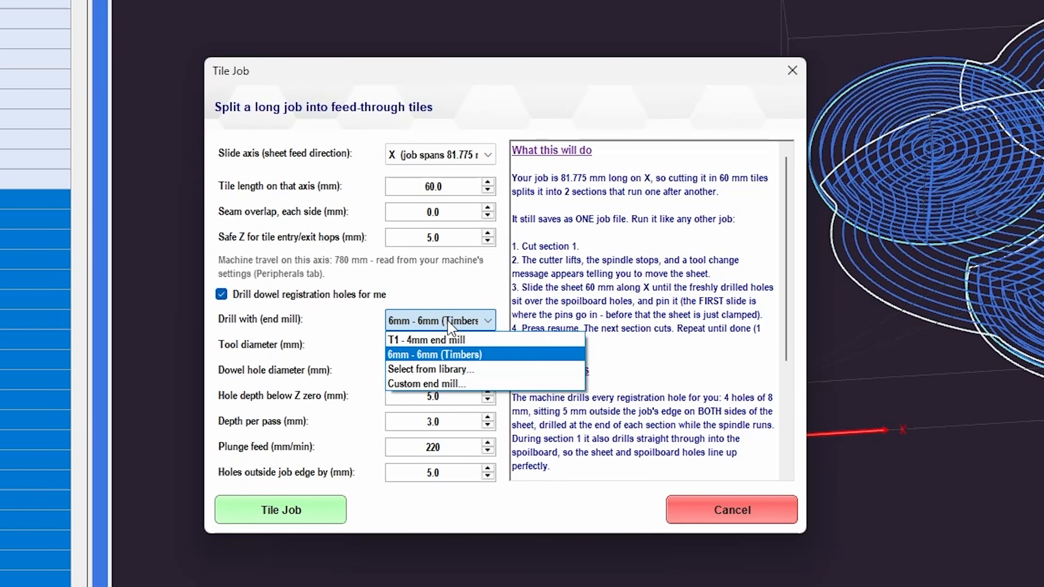
pyautogui.click(478, 273)
pyautogui.click(429, 327)
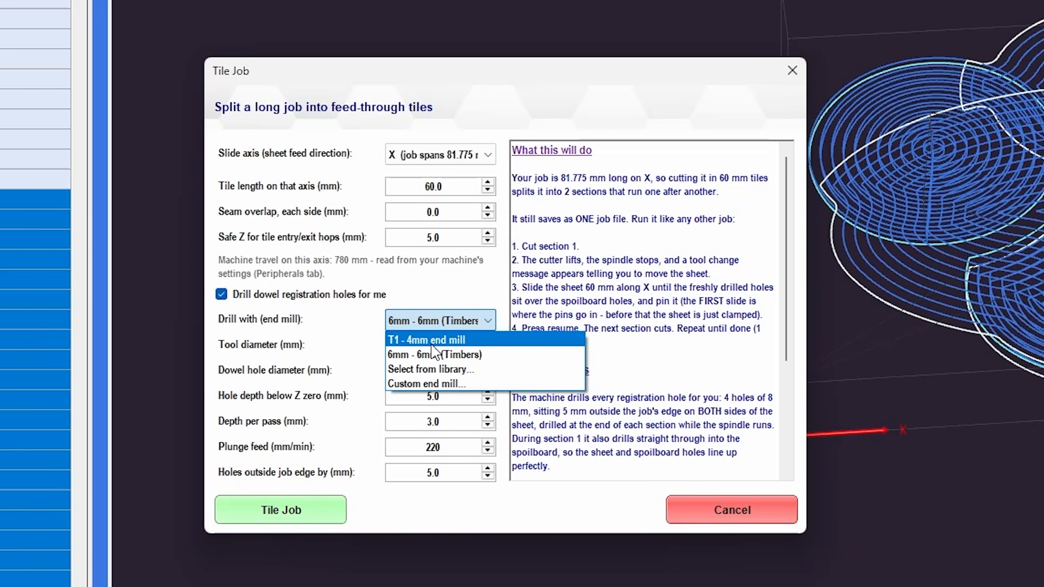
pyautogui.click(427, 343)
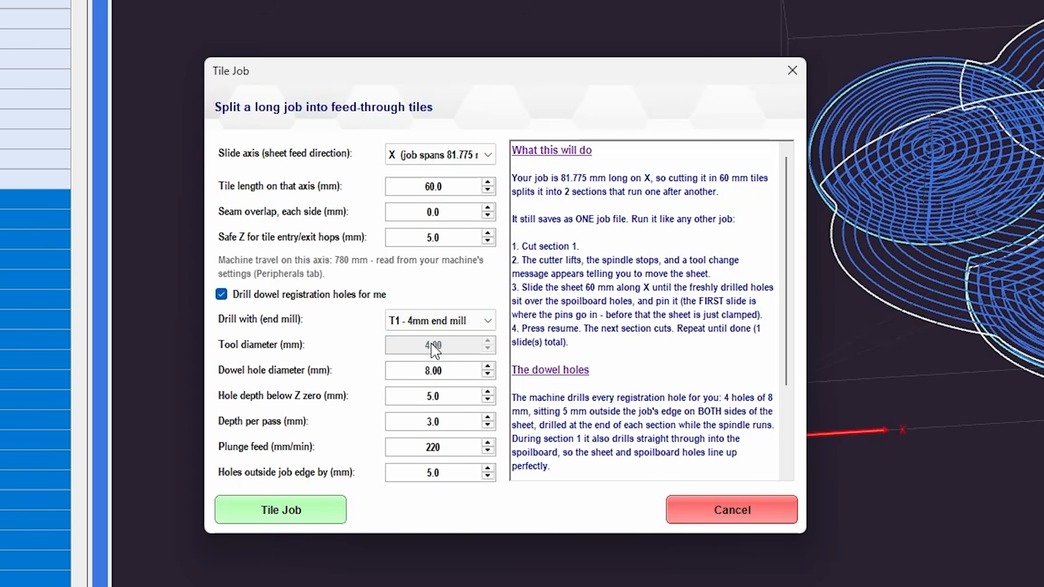
pyautogui.click(416, 324)
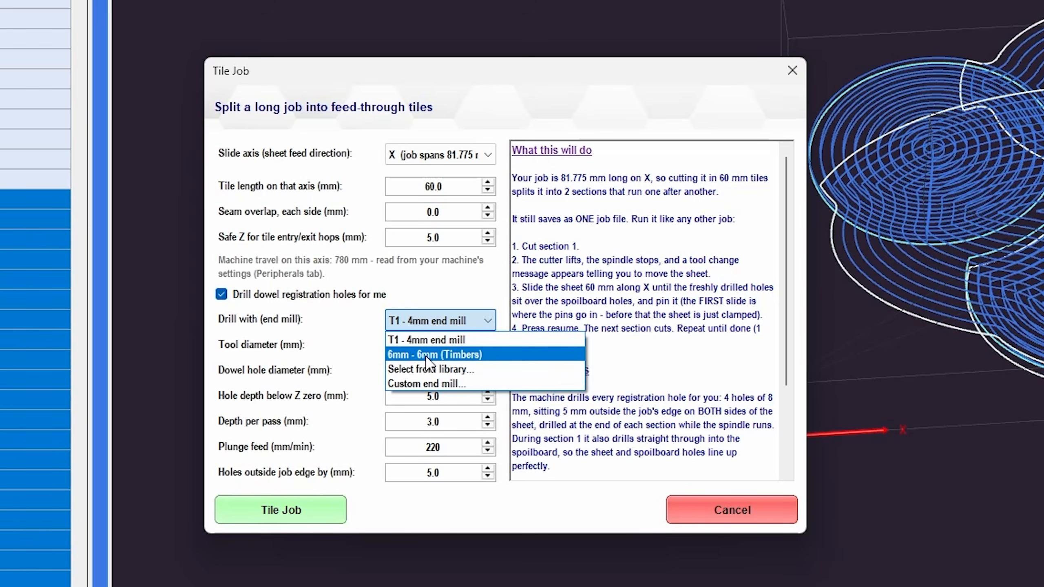
# Pick the 6mm (Timbers) end mill from the tool library for dowel drilling
pyautogui.click(411, 369)
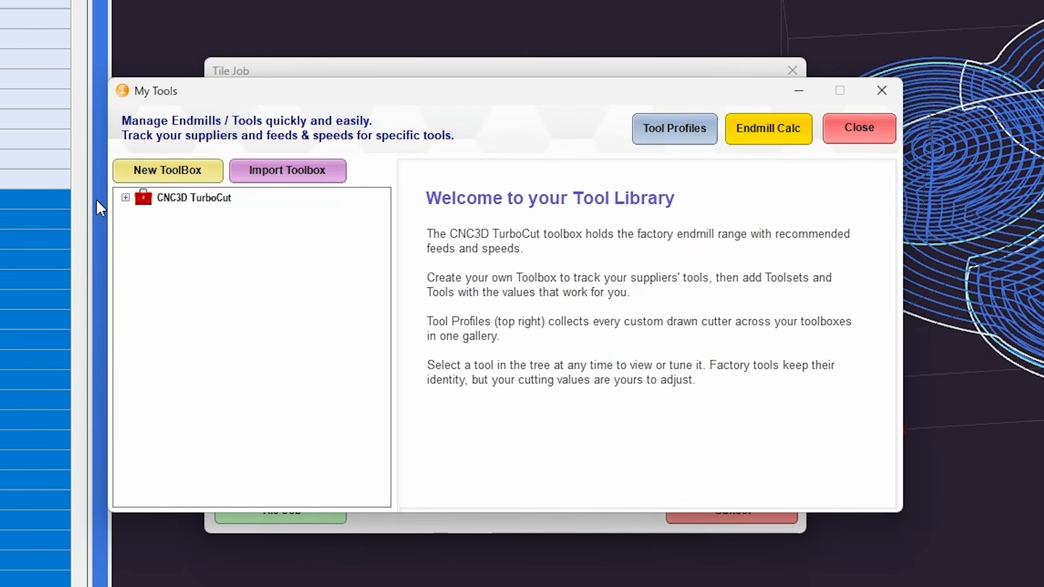
pyautogui.click(125, 197)
pyautogui.click(135, 215)
pyautogui.click(202, 271)
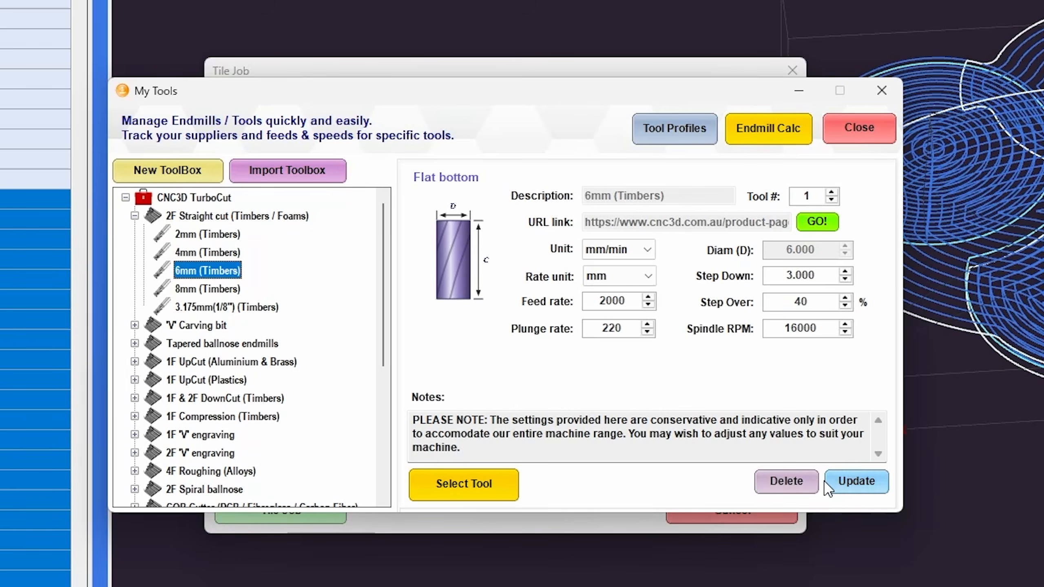
pyautogui.click(487, 494)
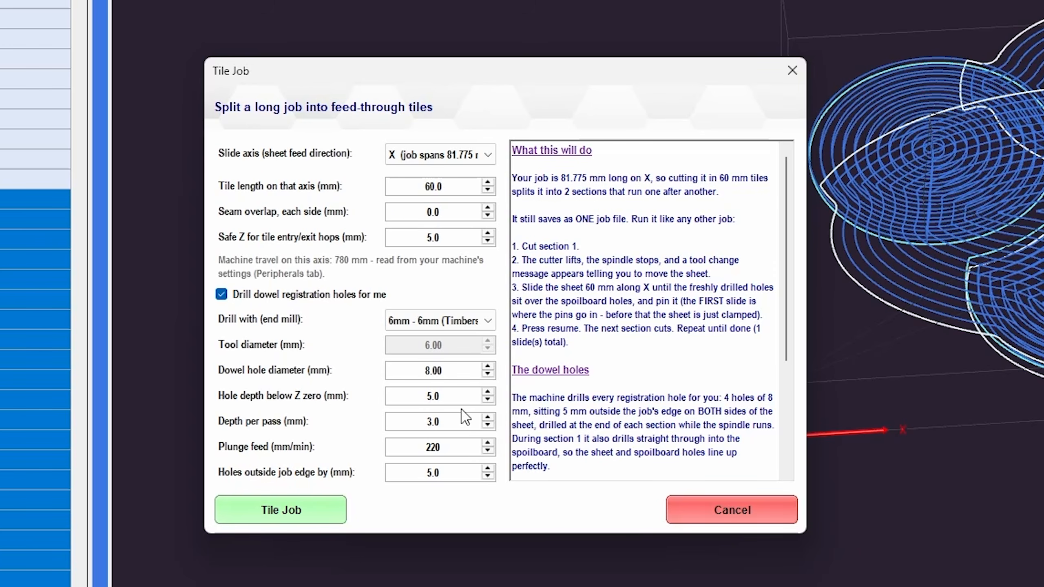
# Set the hole depth below Z zero to 15 and keep depth per pass at 3.0
pyautogui.doubleClick(445, 397)
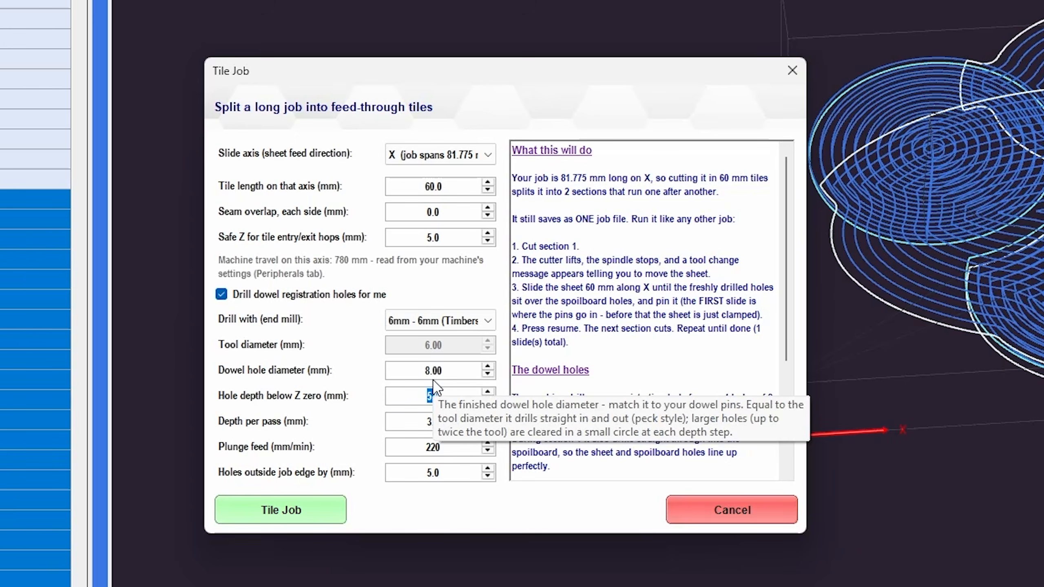
pyautogui.write('15')
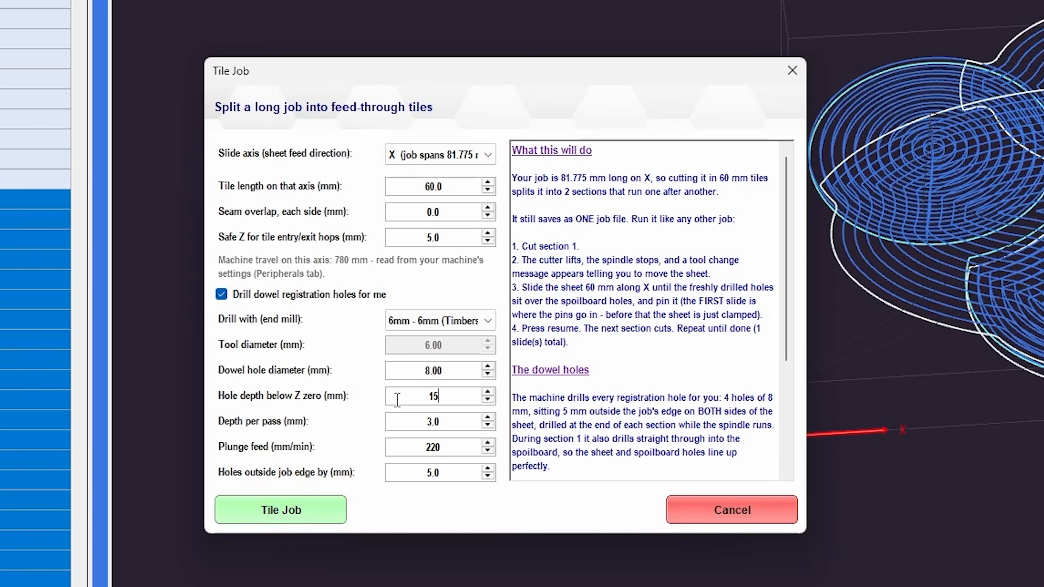
pyautogui.click(446, 421)
pyautogui.moveTo(447, 422); pyautogui.dragTo(413, 426)
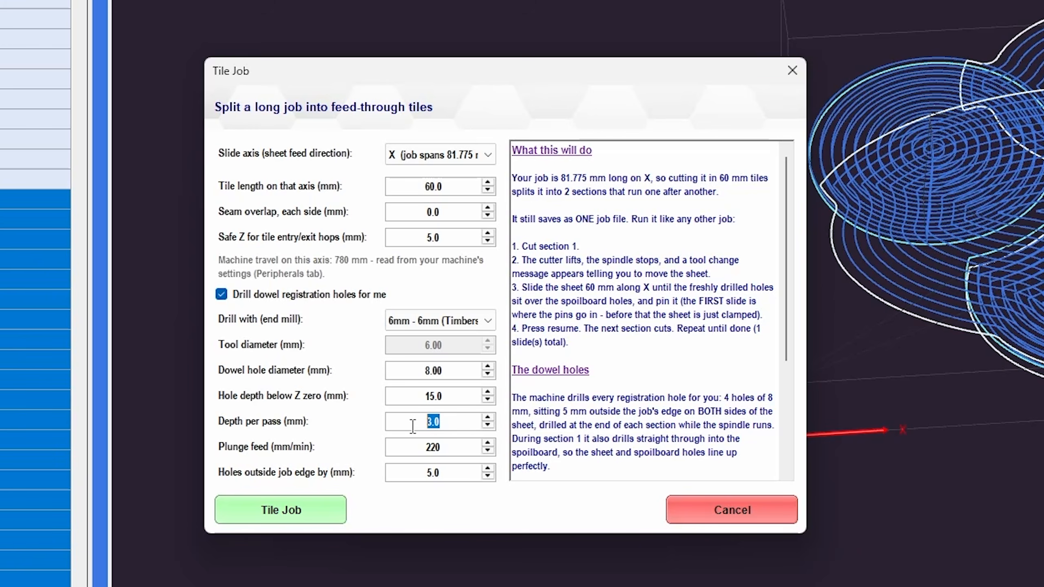
pyautogui.click(452, 426)
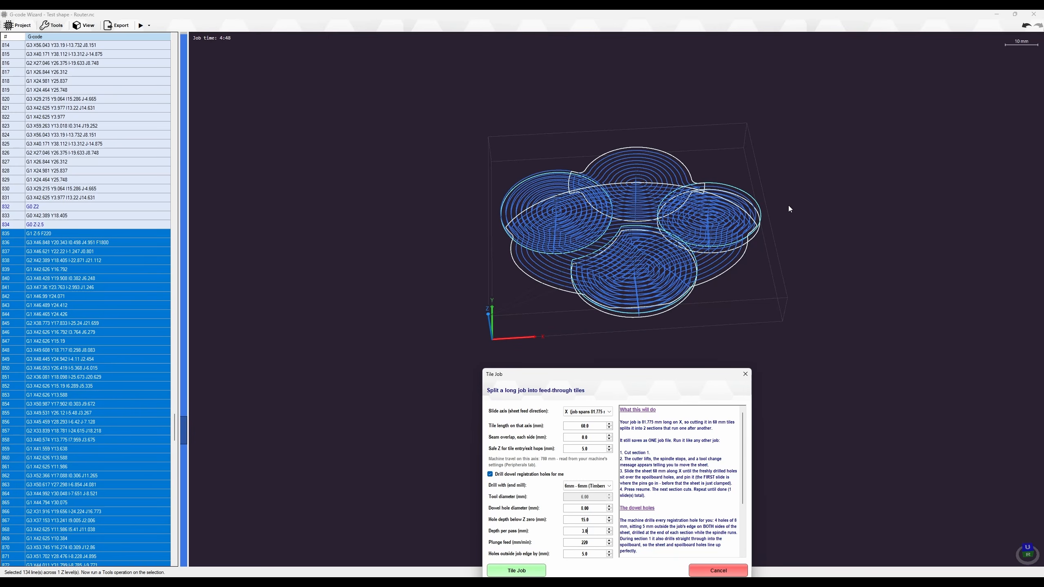
# Apply the 2-tile split with 4 dowel holes and orbit around the resulting toolpaths
pyautogui.moveTo(668, 378); pyautogui.dragTo(403, 148)
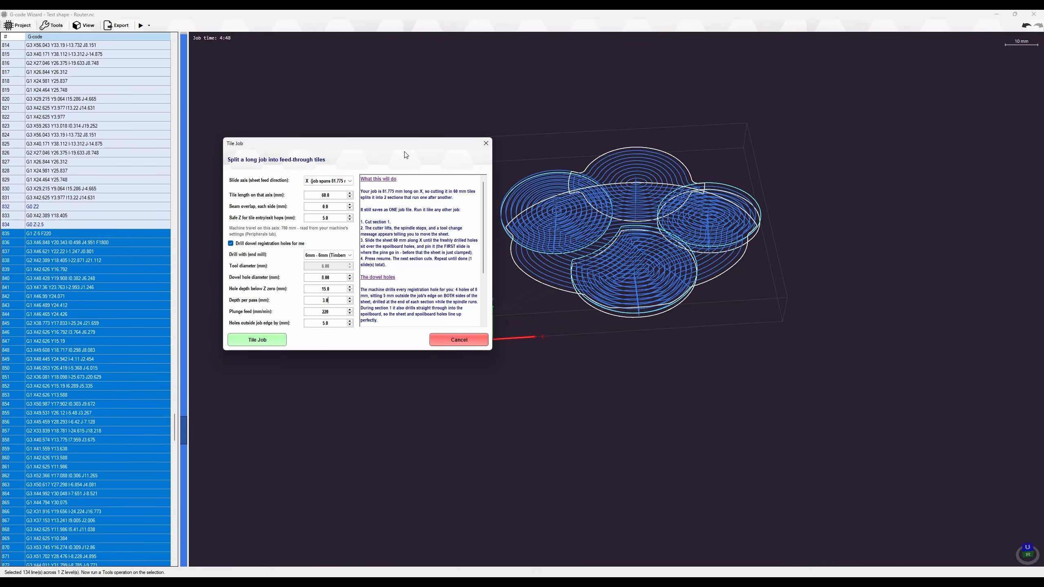
pyautogui.click(257, 340)
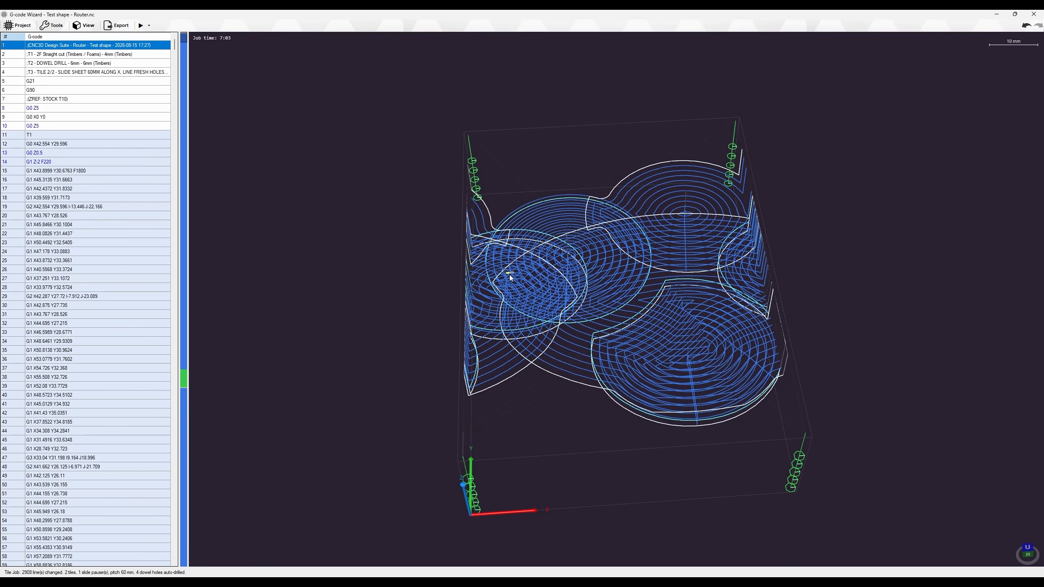
pyautogui.scroll(3, 616, 286)
pyautogui.scroll(-2, 616, 286)
pyautogui.moveTo(616, 285); pyautogui.dragTo(601, 270, button='middle')
pyautogui.scroll(5, 866, 316)
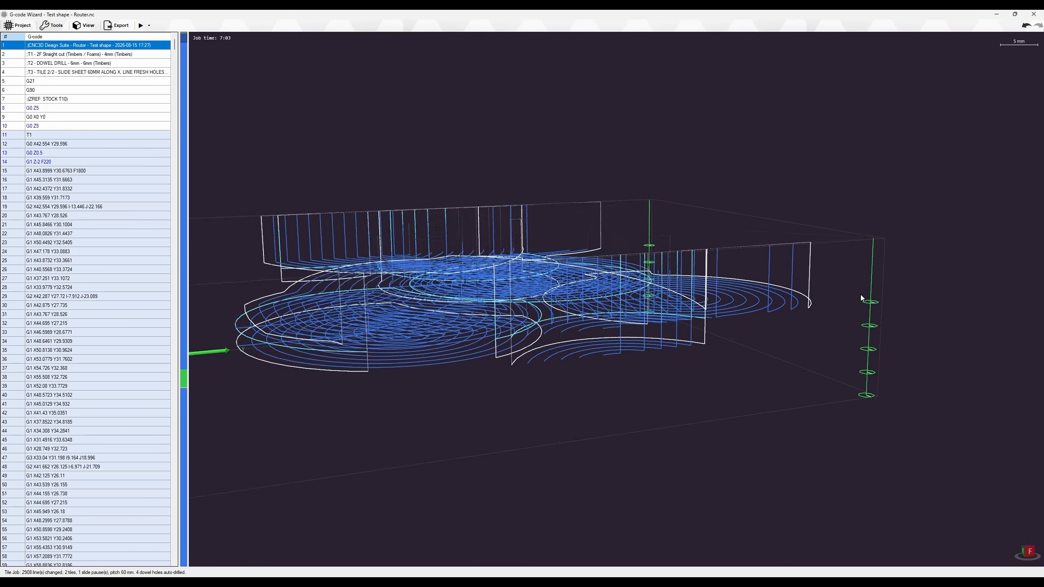
pyautogui.moveTo(750, 293); pyautogui.dragTo(834, 290, button='middle')
pyautogui.moveTo(534, 284); pyautogui.dragTo(602, 272, button='middle')
pyautogui.scroll(-4, 472, 235)
pyautogui.moveTo(471, 235); pyautogui.dragTo(315, 252, button='middle')
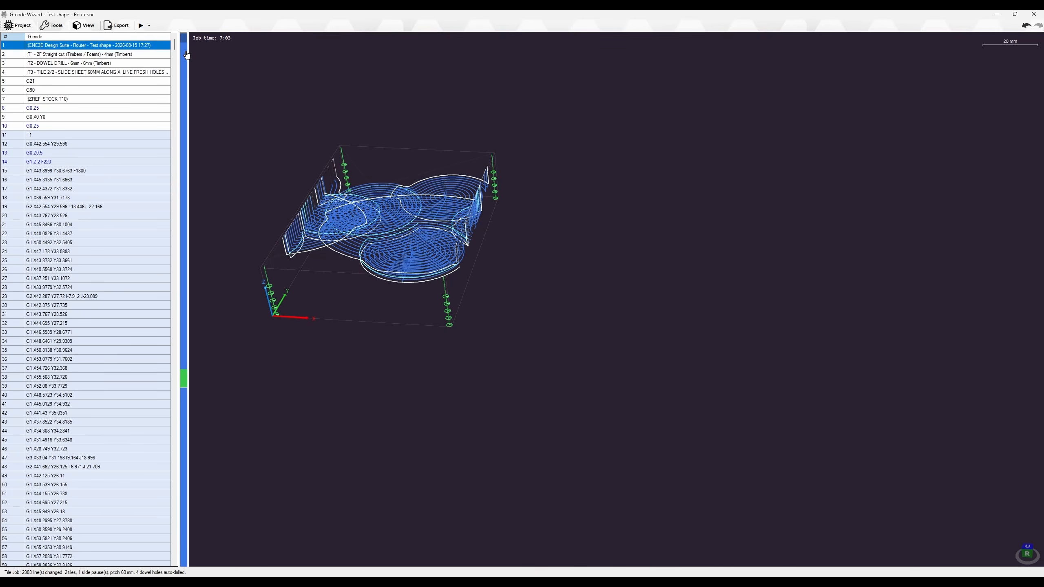
# Step through the G-code listing, checking around line 1200, the tool change and the dowel drilling code
pyautogui.click(185, 212)
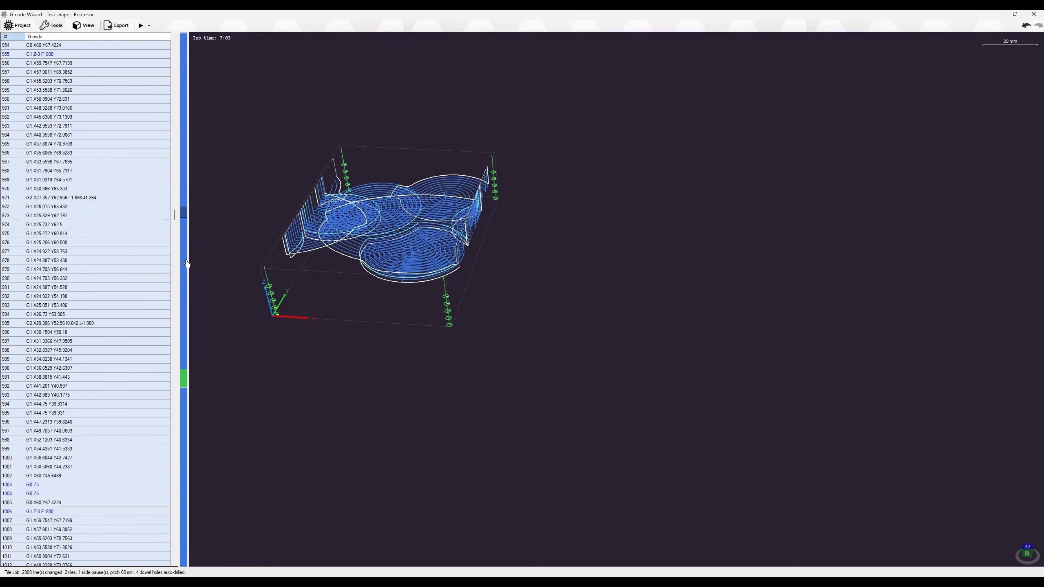
pyautogui.click(186, 286)
pyautogui.click(184, 374)
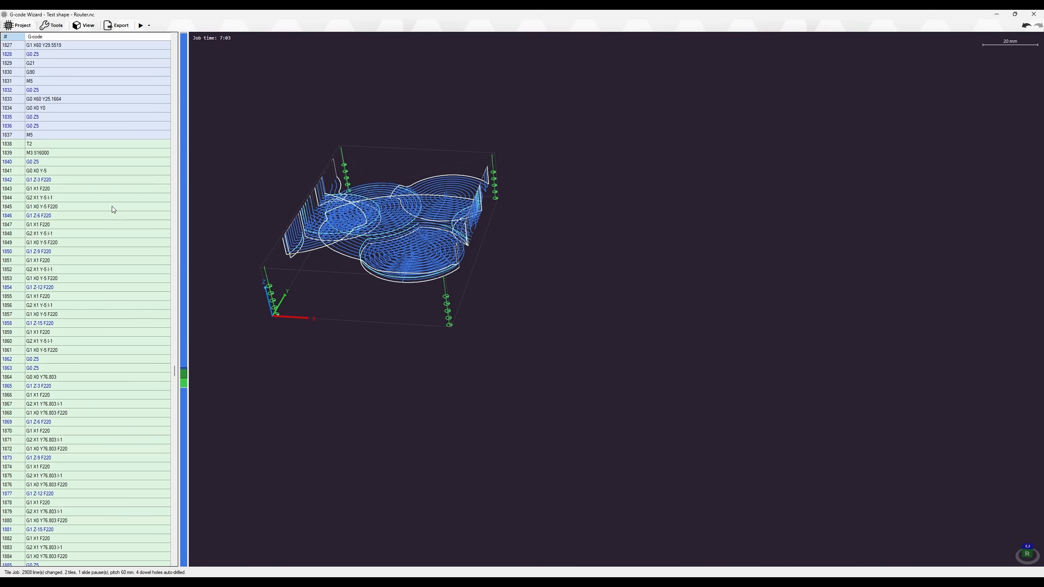
pyautogui.click(184, 350)
pyautogui.click(186, 292)
pyautogui.click(185, 258)
pyautogui.click(184, 373)
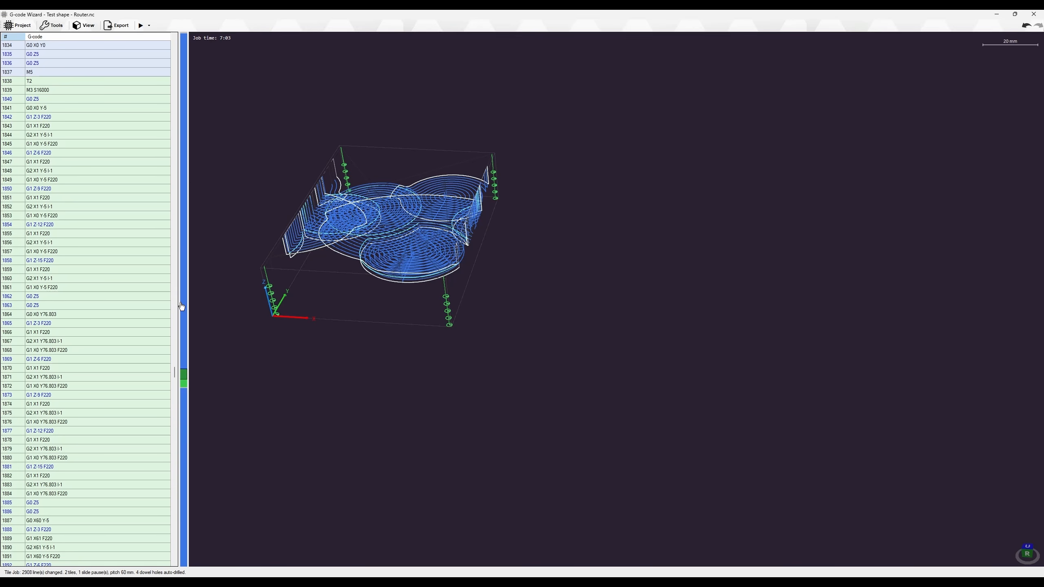
# Zoom and orbit to a nearly edge-on view of the tiled toolpaths
pyautogui.scroll(-1, 106, 261)
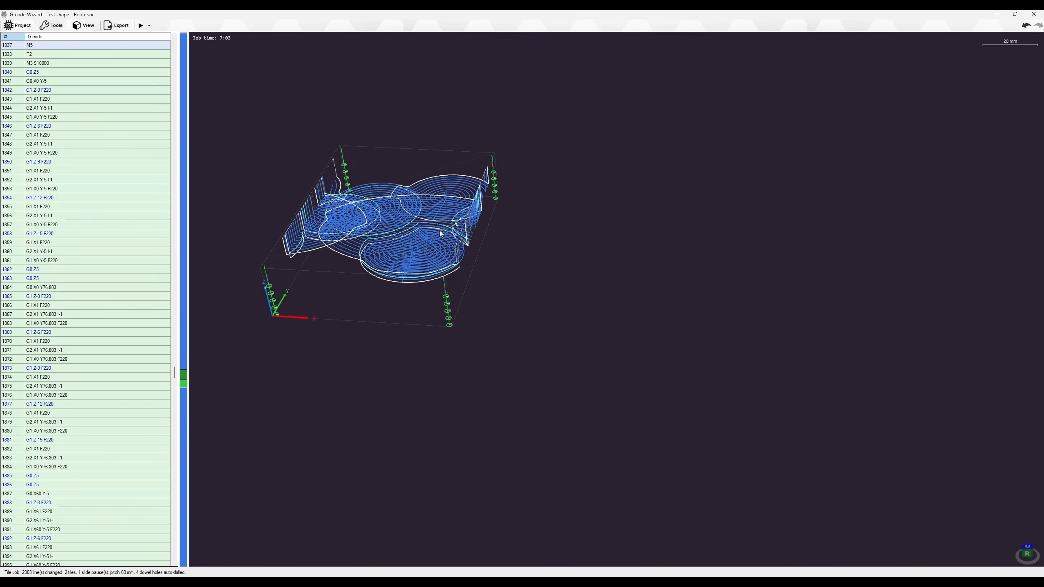
pyautogui.scroll(5, 411, 233)
pyautogui.moveTo(307, 251)
pyautogui.mouseDown(button='middle')
pyautogui.moveTo(293, 188)
pyautogui.moveTo(329, 242)
pyautogui.moveTo(564, 238)
pyautogui.moveTo(598, 245)
pyautogui.moveTo(626, 288)
pyautogui.moveTo(629, 251)
pyautogui.mouseUp(button='middle')
pyautogui.scroll(-5, 330, 241)
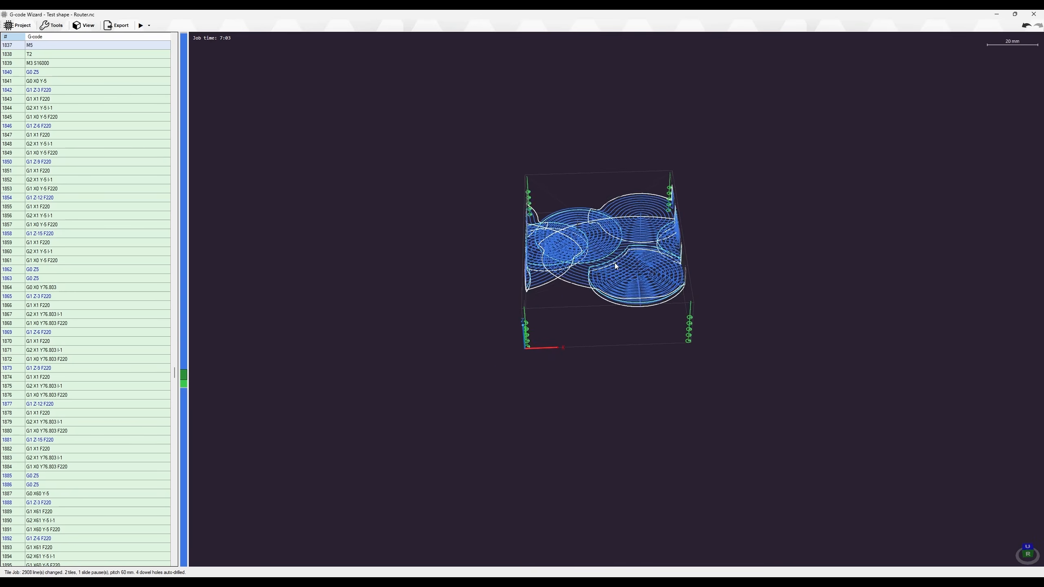
pyautogui.scroll(5, 616, 267)
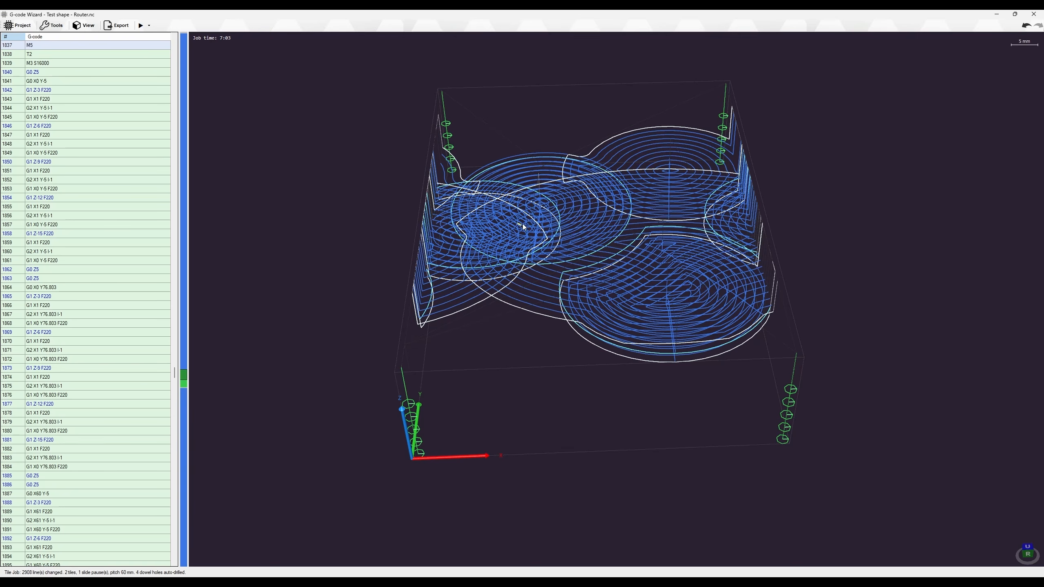
pyautogui.scroll(-5, 568, 214)
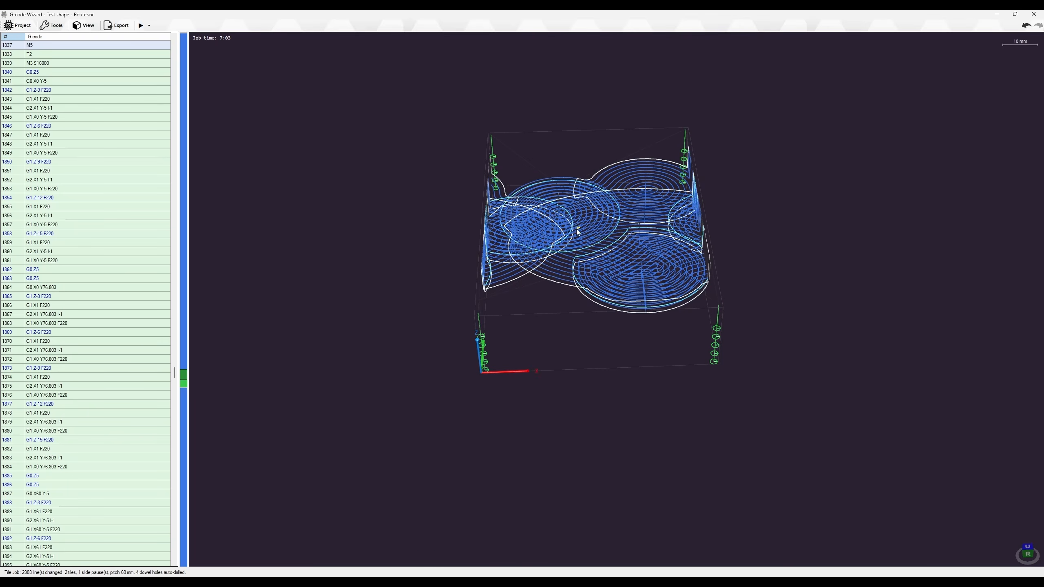
pyautogui.scroll(2, 619, 240)
pyautogui.scroll(1, 585, 214)
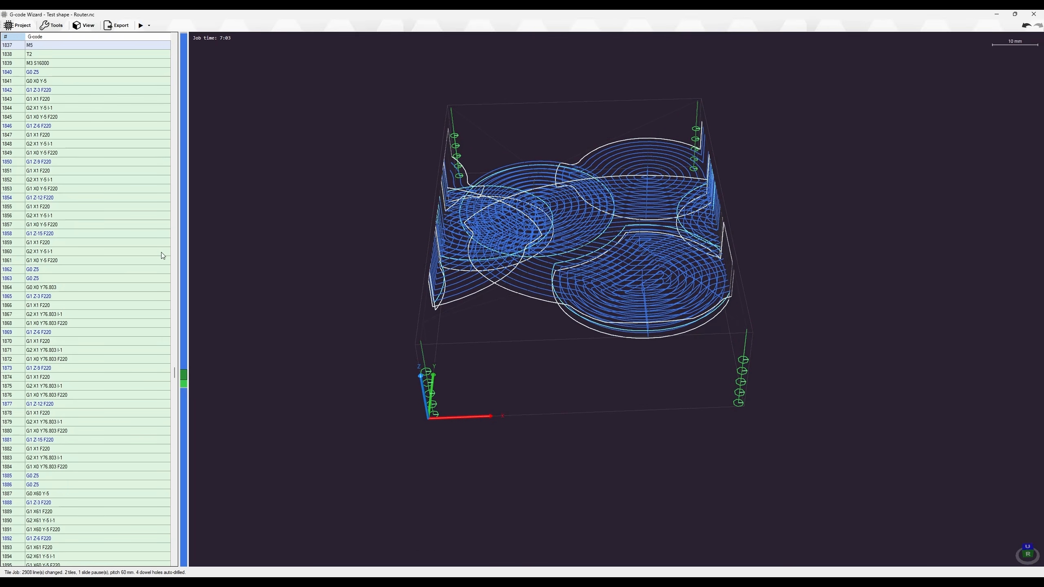
pyautogui.scroll(3, 91, 232)
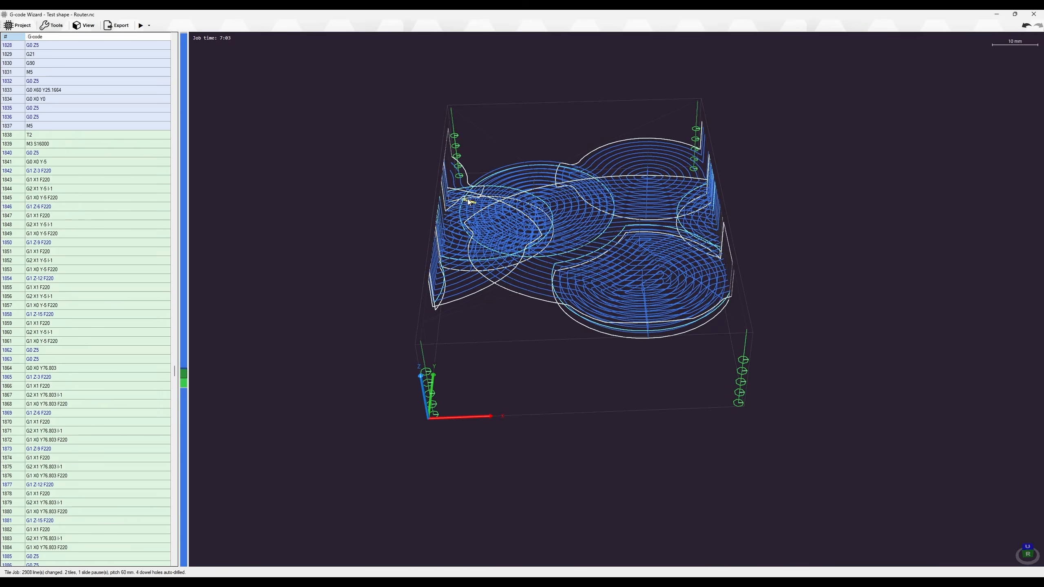
pyautogui.scroll(3, 471, 203)
pyautogui.scroll(-2, 135, 65)
# Upload the tiled job to the controller as a copy and confirm the completion message
pyautogui.click(117, 25)
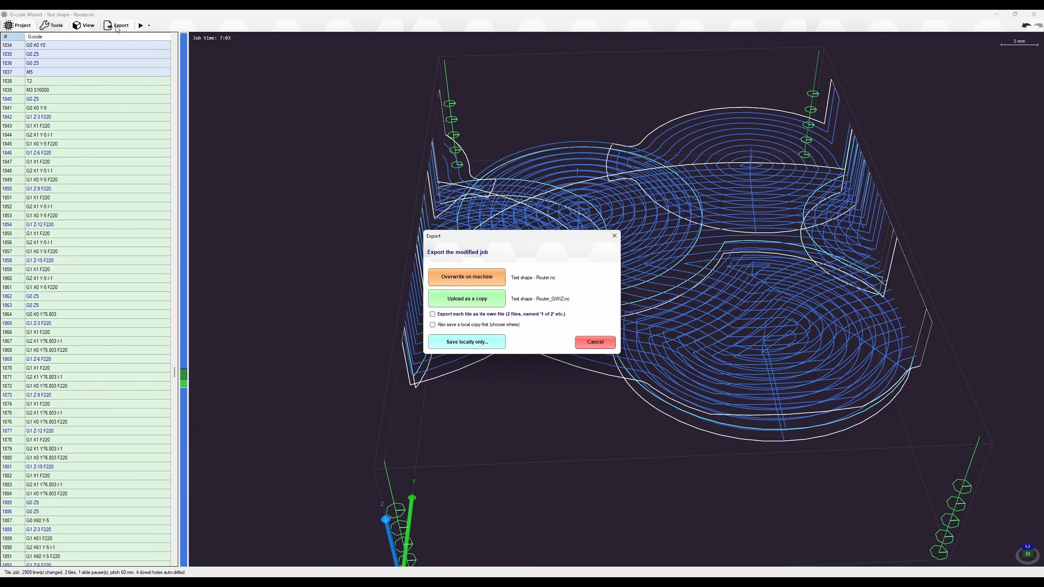
pyautogui.click(476, 305)
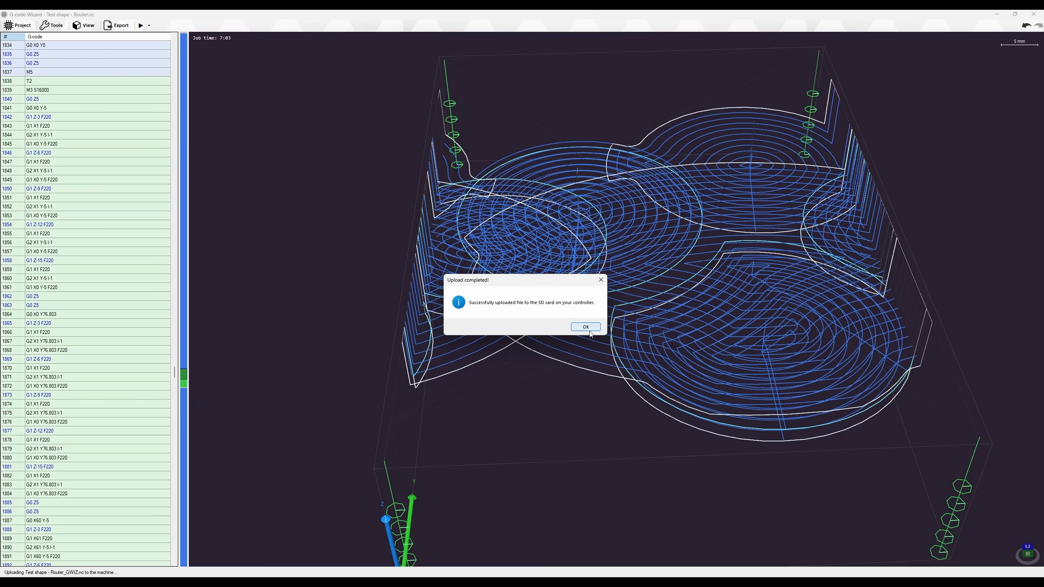
pyautogui.click(588, 331)
# Orbit and pan the toolpath view, then select the T2 tool-change line
pyautogui.scroll(-3, 558, 219)
pyautogui.moveTo(490, 206); pyautogui.dragTo(539, 209, button='middle')
pyautogui.moveTo(504, 139); pyautogui.dragTo(516, 208, button='middle')
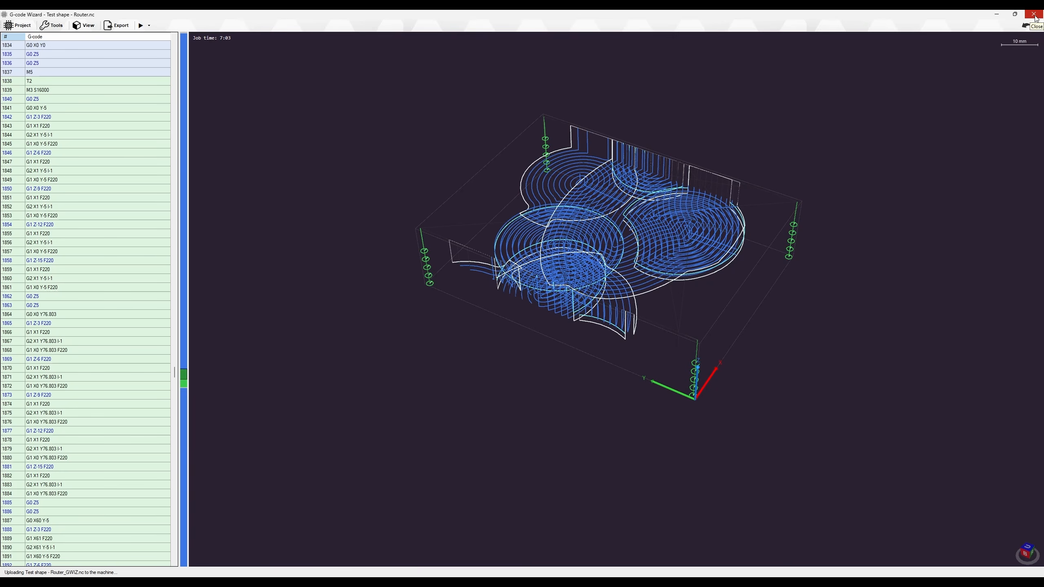
pyautogui.click(29, 80)
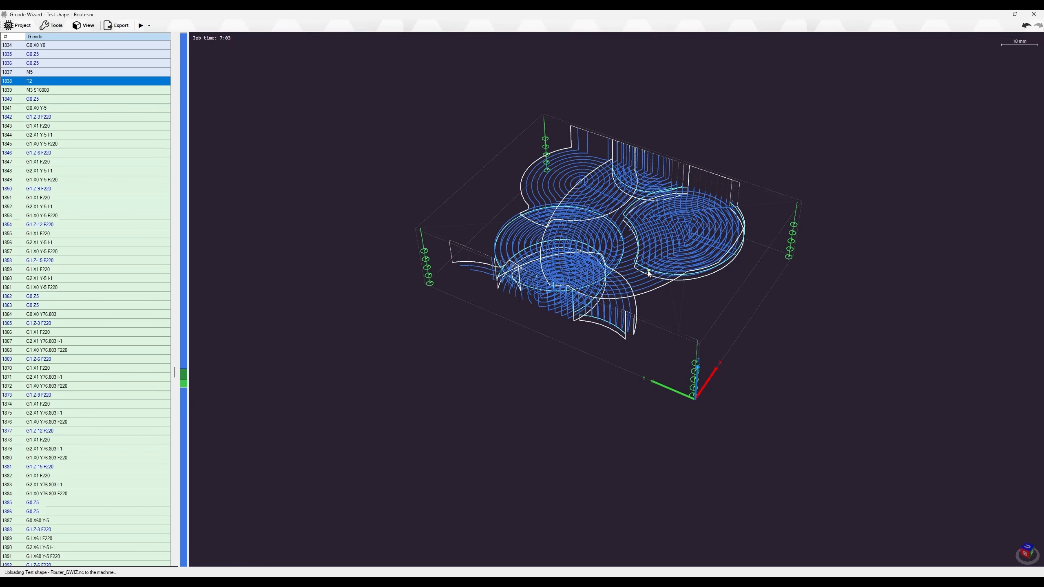
# Select Test shape - Router_GWIZ.nc on the SD card and review its T3 and T1 tool entries in Setup / Info
pyautogui.click(999, 15)
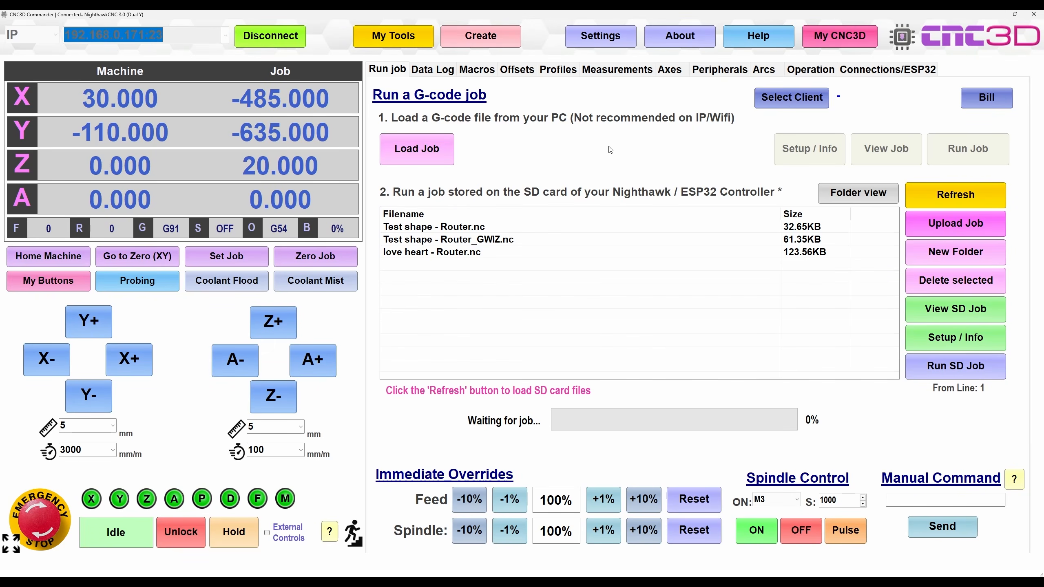
pyautogui.click(467, 240)
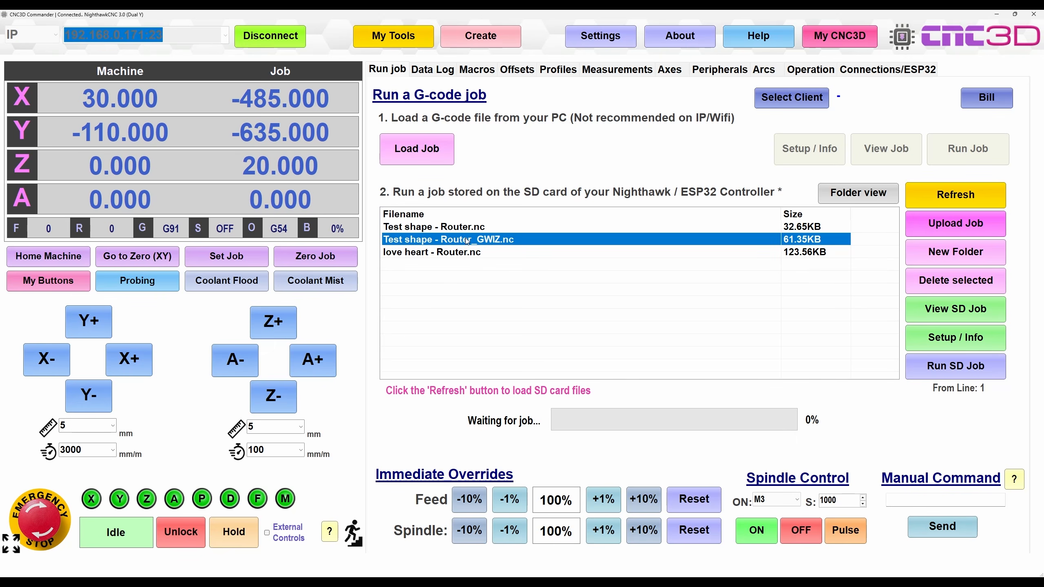
pyautogui.click(942, 344)
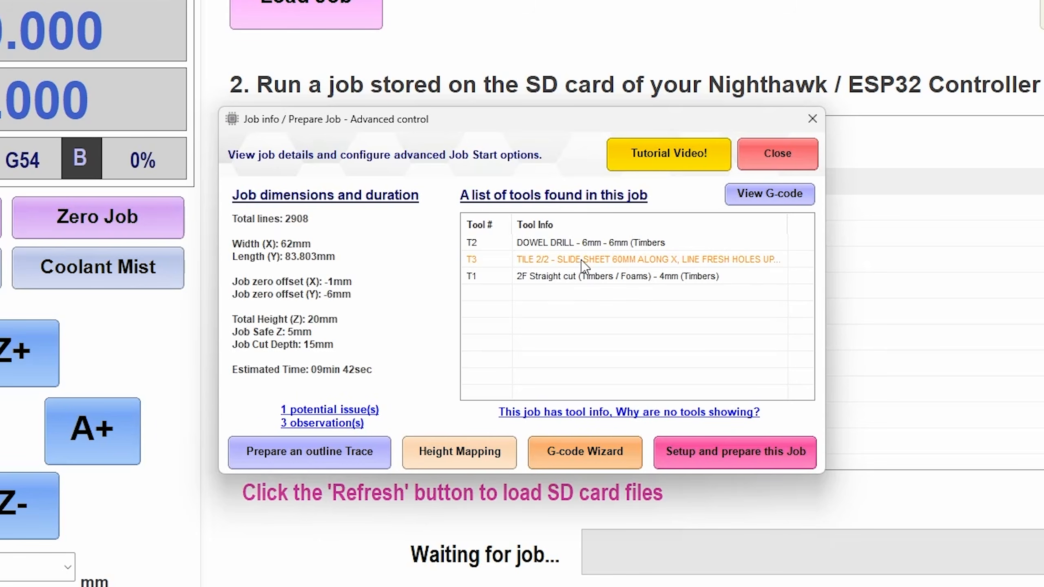
pyautogui.click(583, 263)
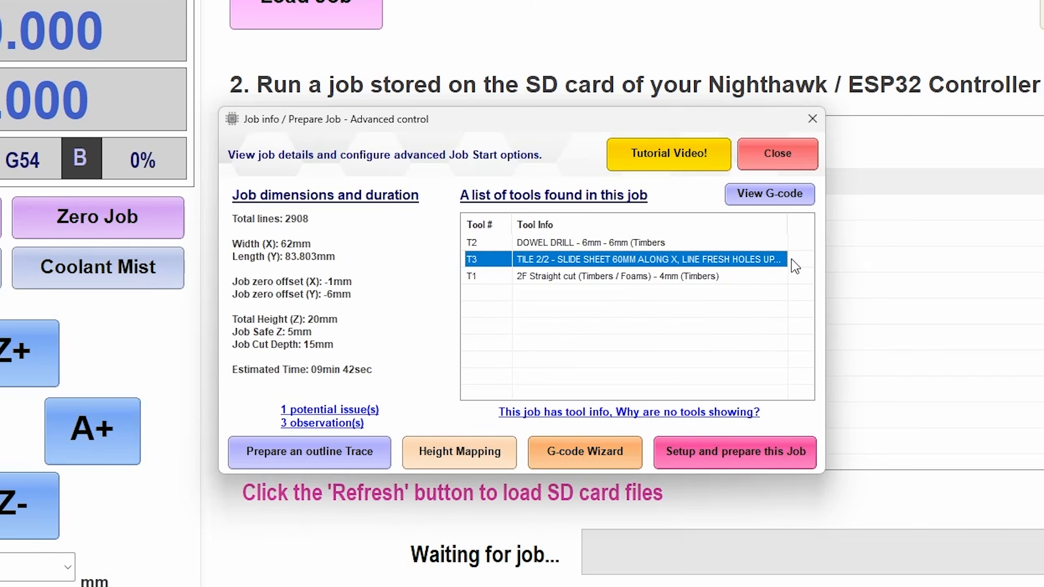
pyautogui.click(649, 280)
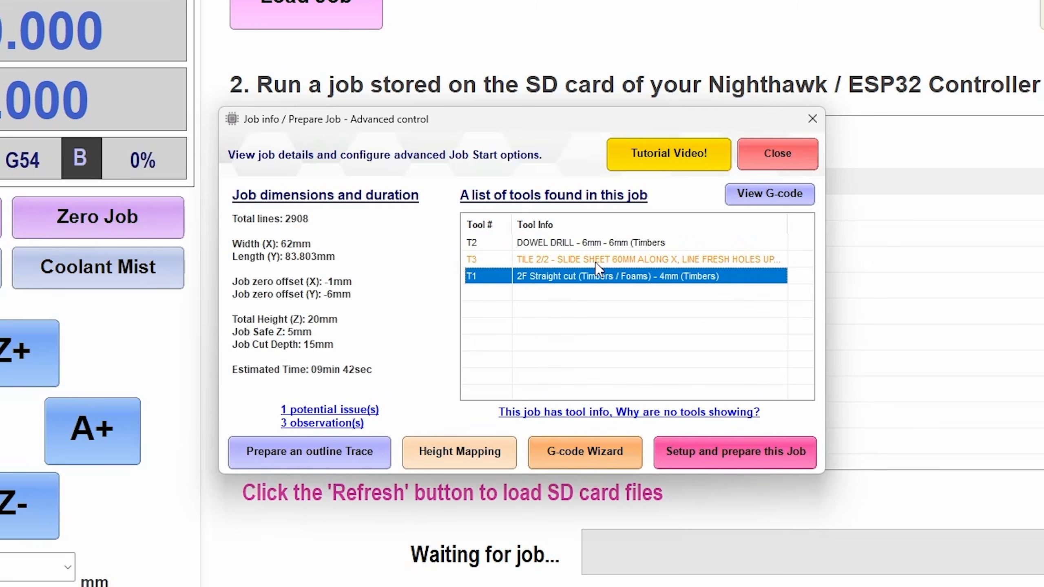
pyautogui.click(617, 262)
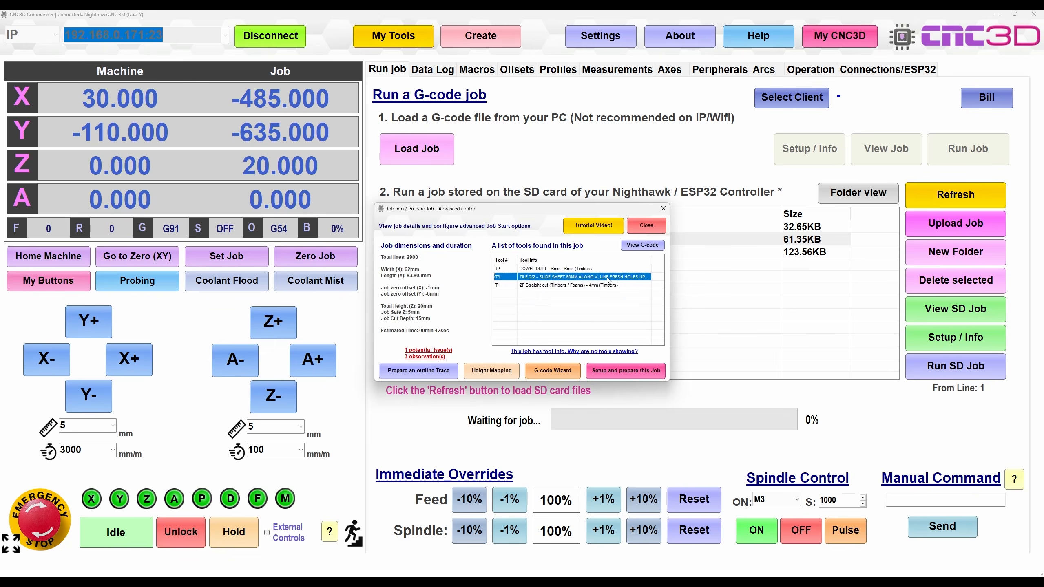
pyautogui.click(645, 226)
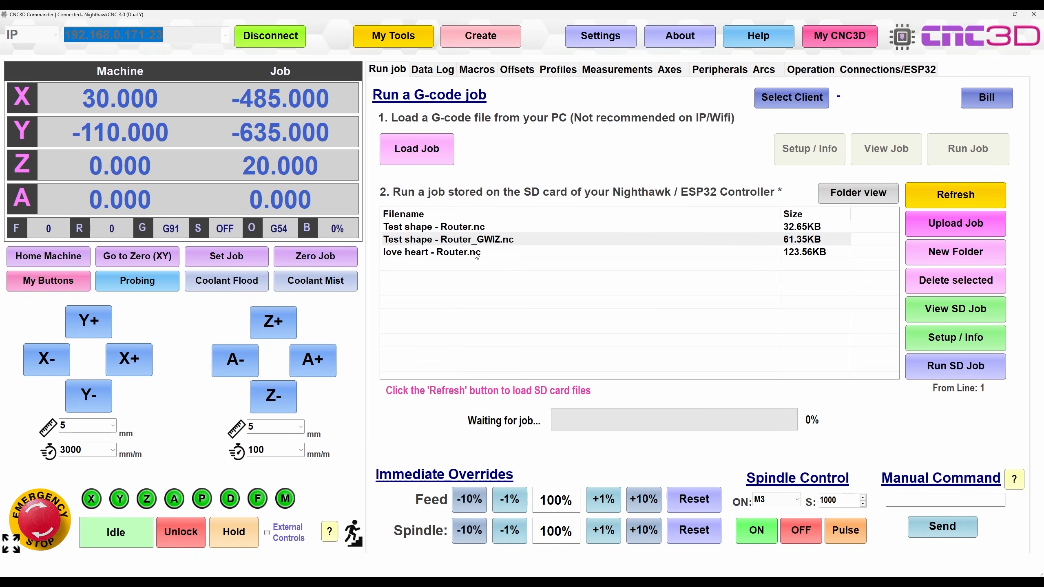
# Preview the GWIZ SD job and zoom and orbit to a near square-on view of the board with its dowel holes
pyautogui.click(955, 308)
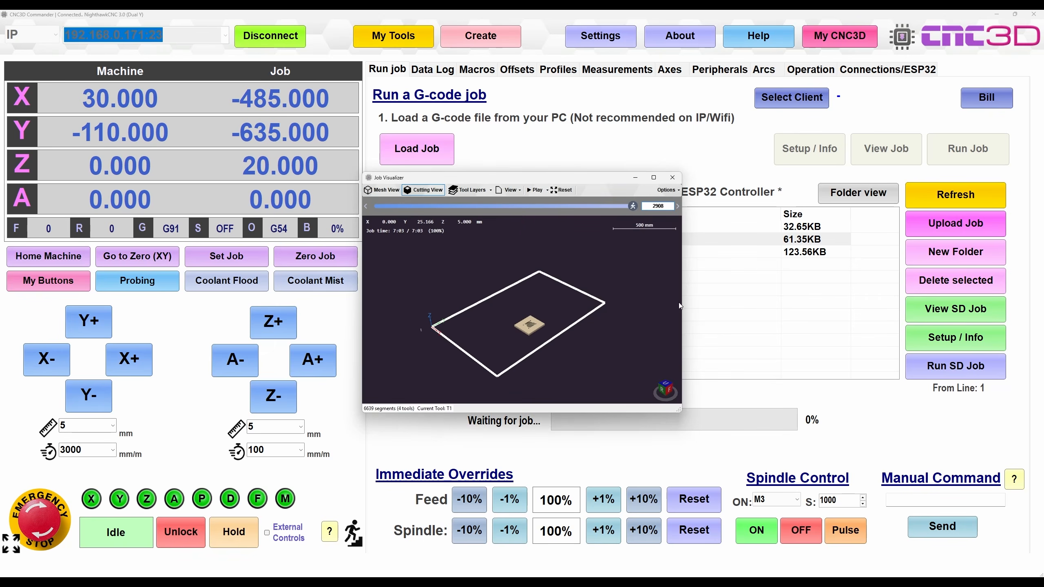
pyautogui.scroll(9, 534, 329)
pyautogui.moveTo(511, 314); pyautogui.dragTo(552, 265)
pyautogui.scroll(3, 526, 262)
pyautogui.scroll(-3, 562, 267)
pyautogui.moveTo(553, 268); pyautogui.dragTo(522, 310, button='middle')
pyautogui.moveTo(522, 311); pyautogui.dragTo(537, 321)
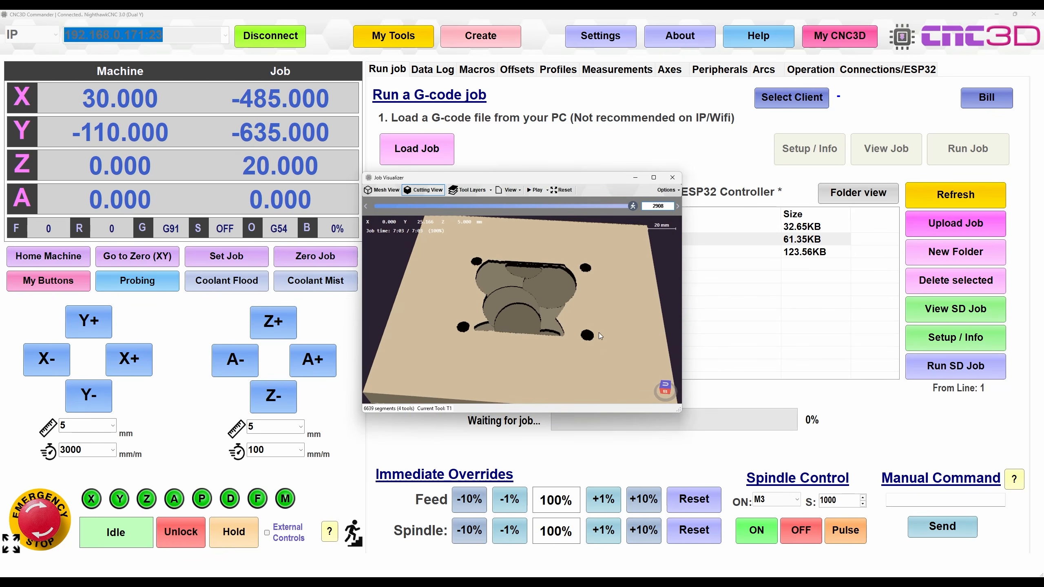